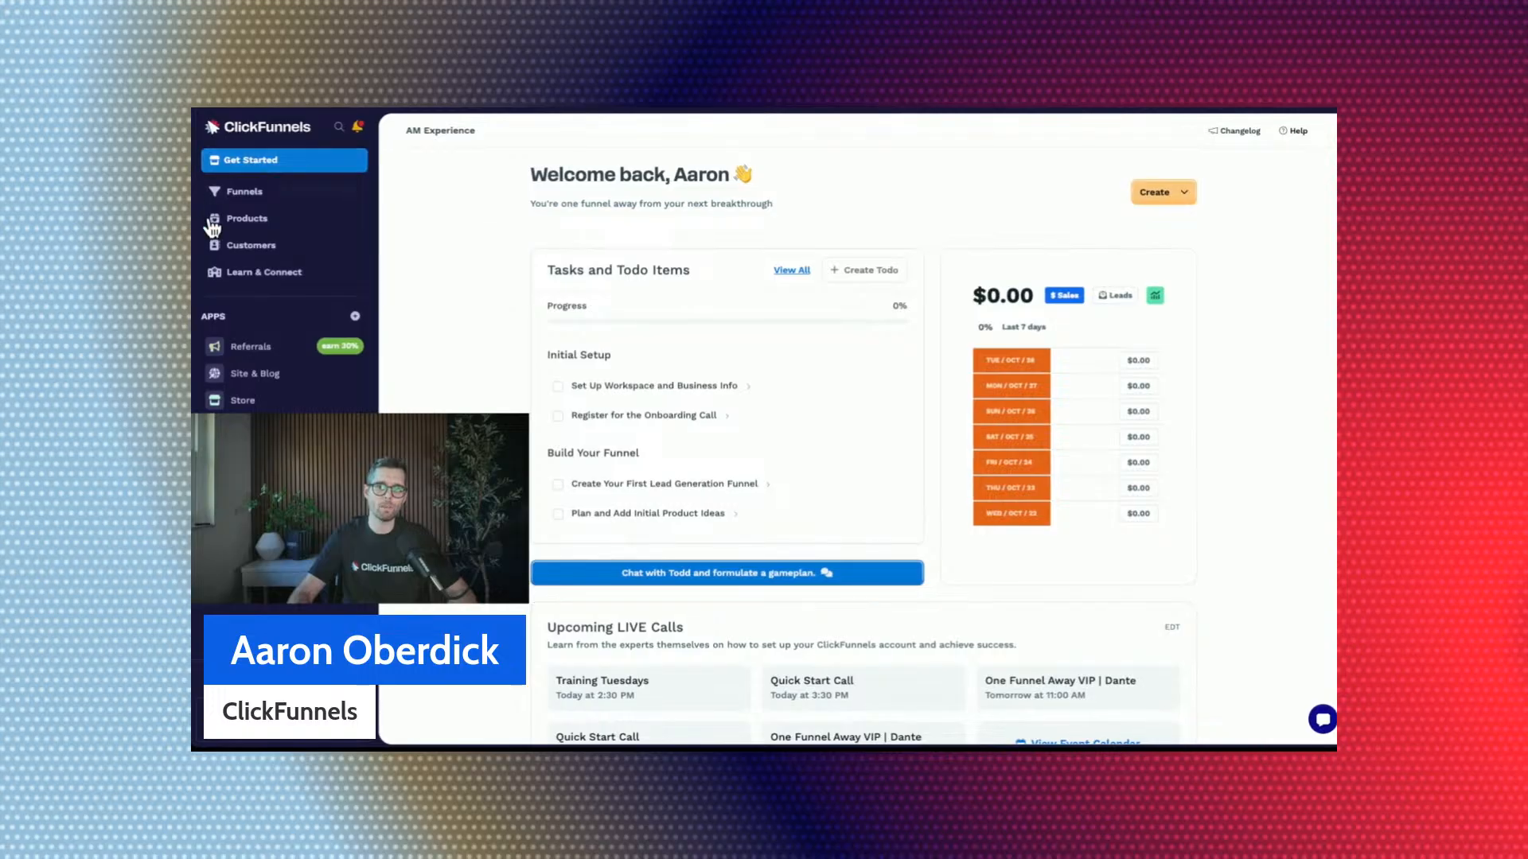
Open the product collections list and look over its visibility and product count columns.
{"action": "left_click", "coordinate": [303, 231]}
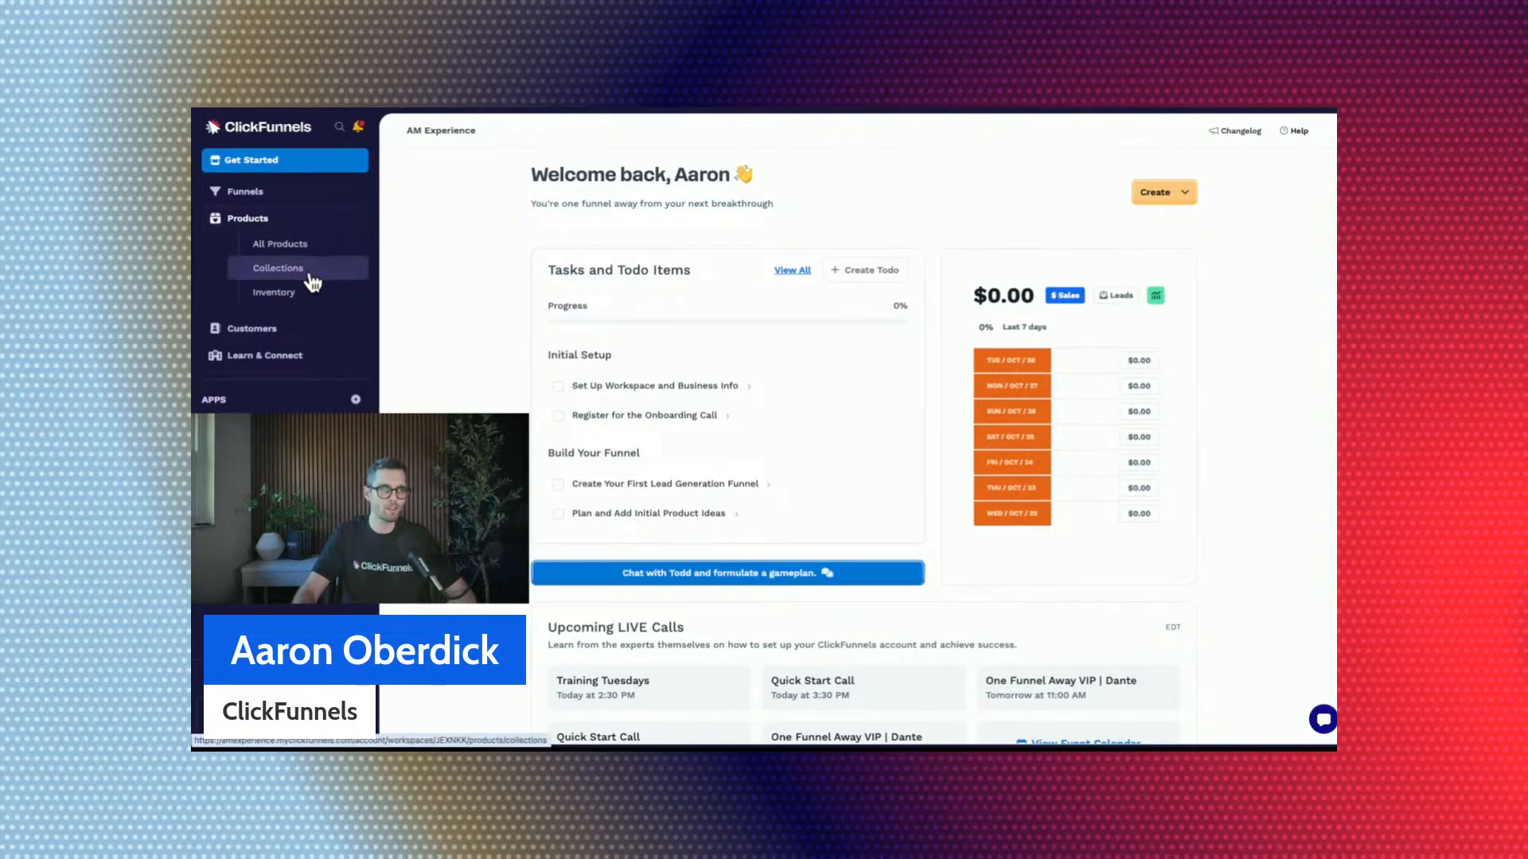
{"action": "left_click", "coordinate": [310, 274]}
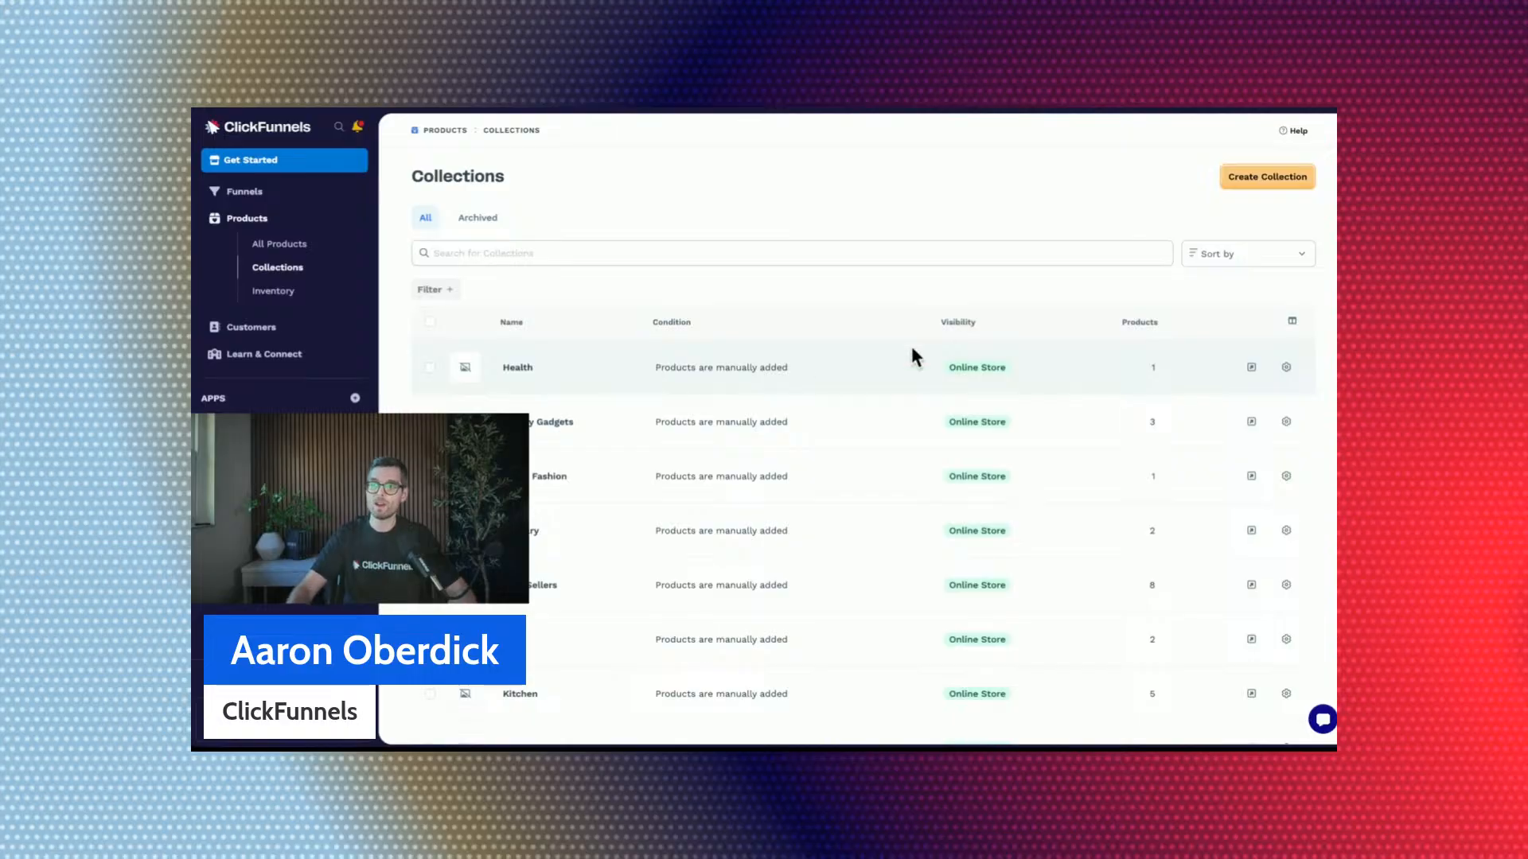
{"action": "double_click", "coordinate": [954, 320]}
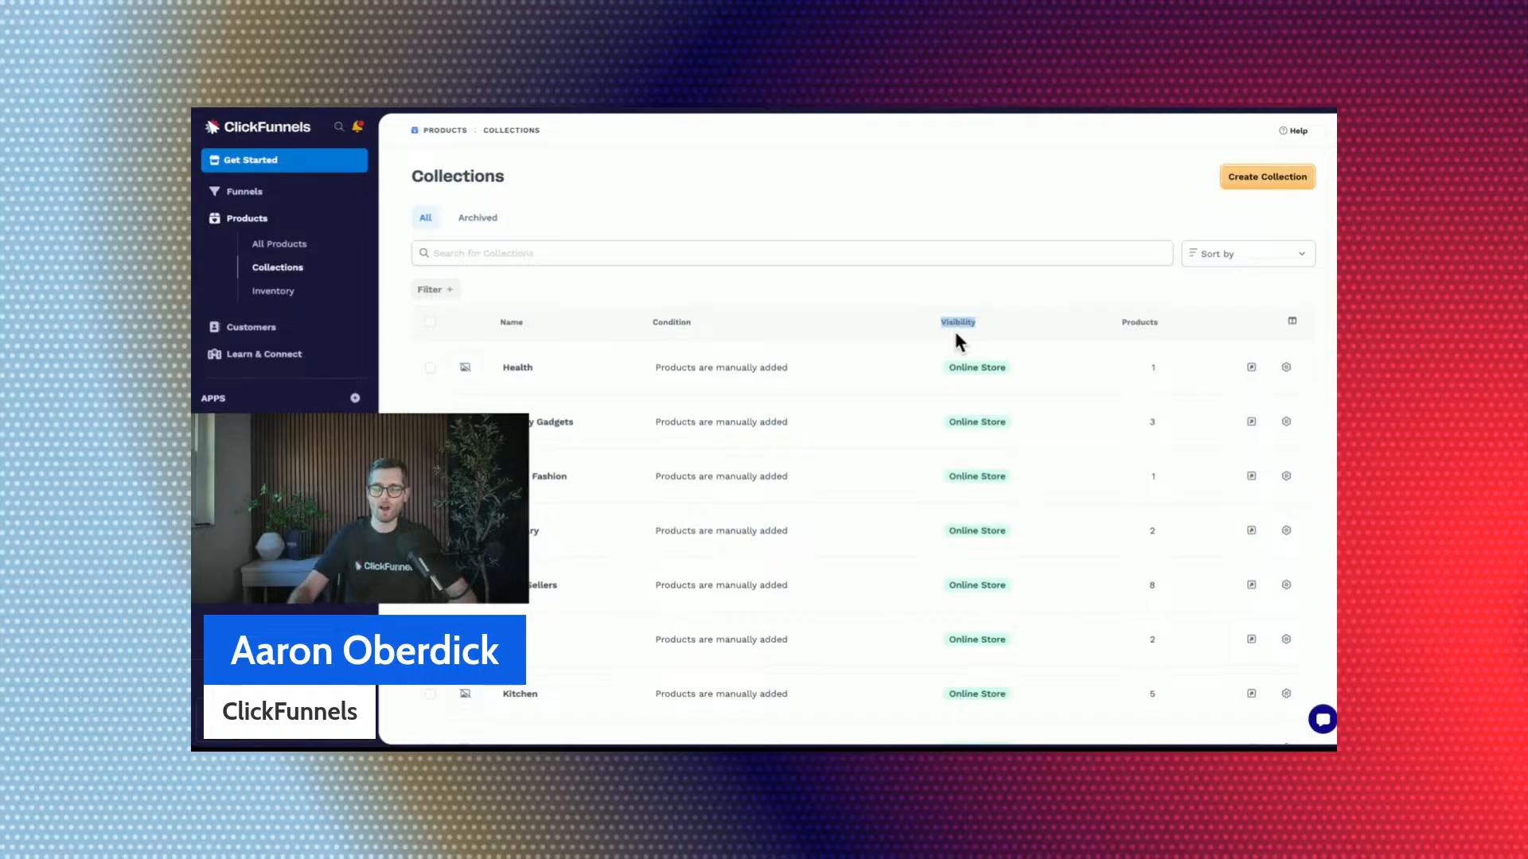
{"action": "left_click", "coordinate": [1122, 320]}
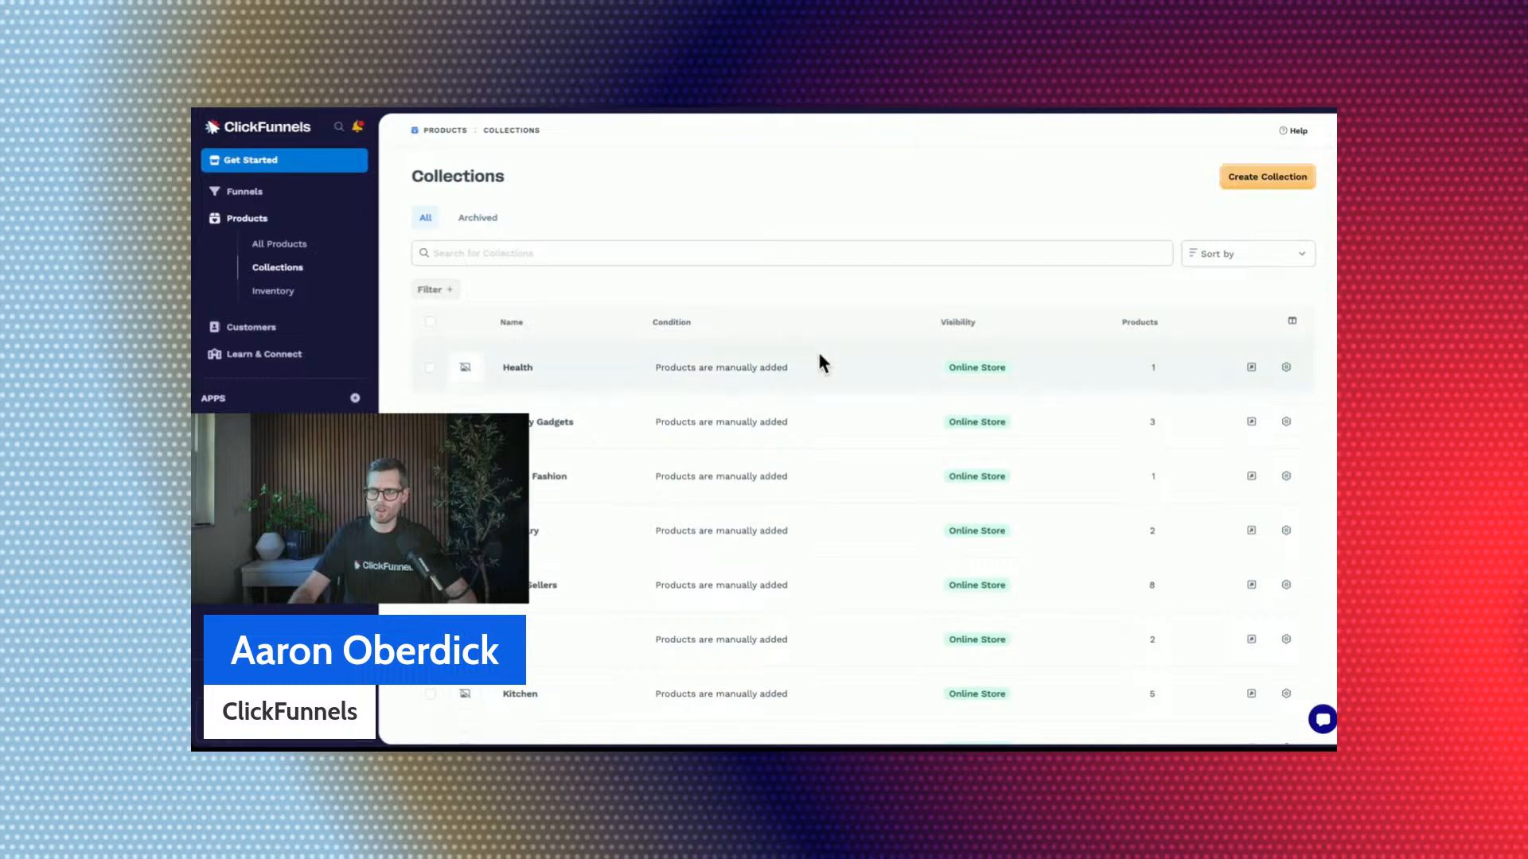
Open the Best Sellers collection's storefront page and look through its products.
{"action": "scroll", "coordinate": [818, 358], "scroll_direction": "down", "scroll_amount": 2}
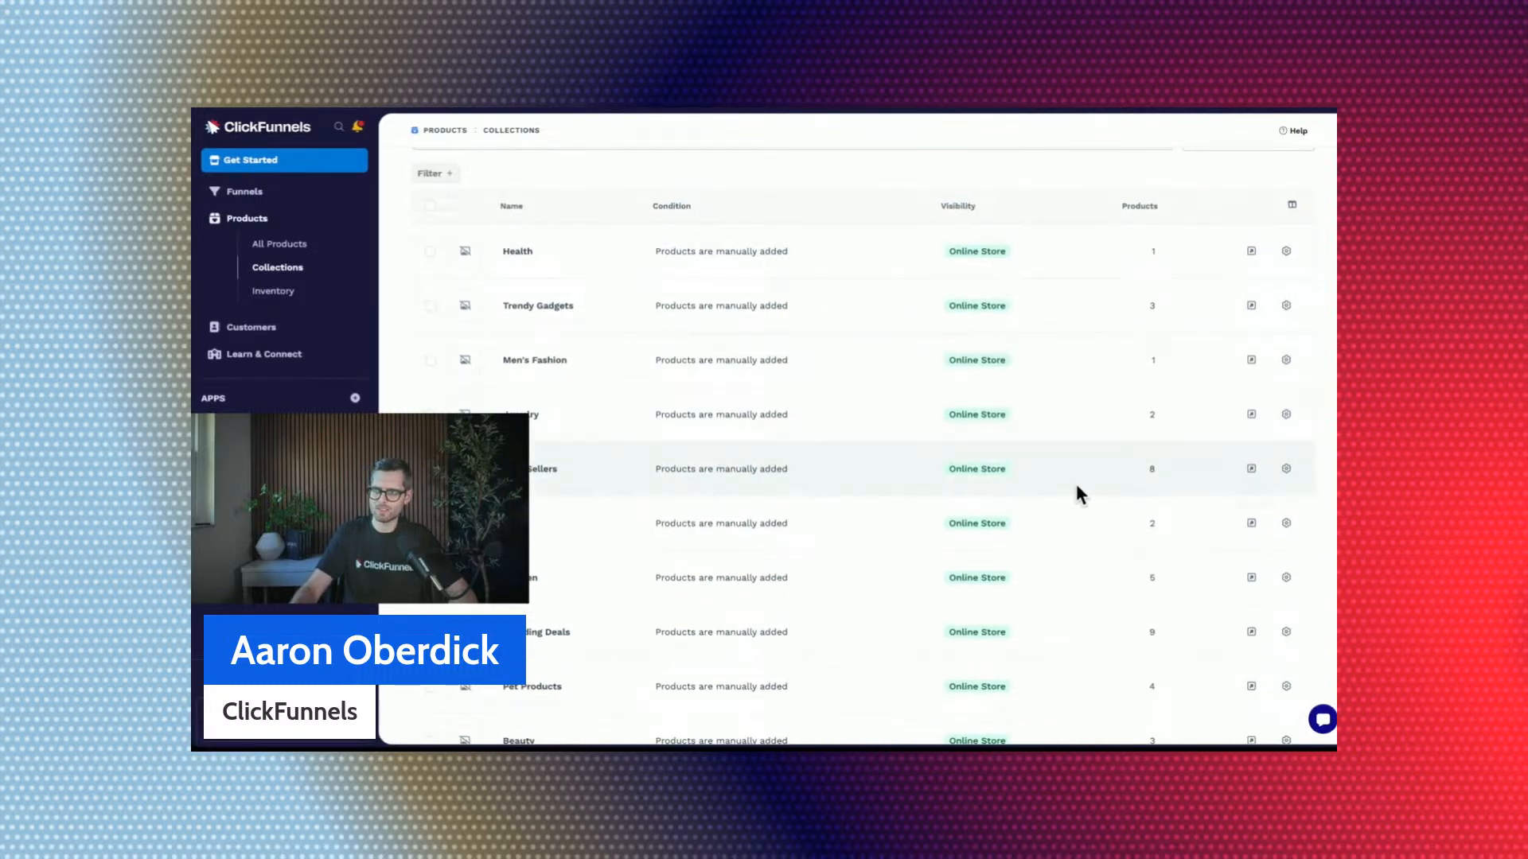
{"action": "left_click", "coordinate": [1251, 469]}
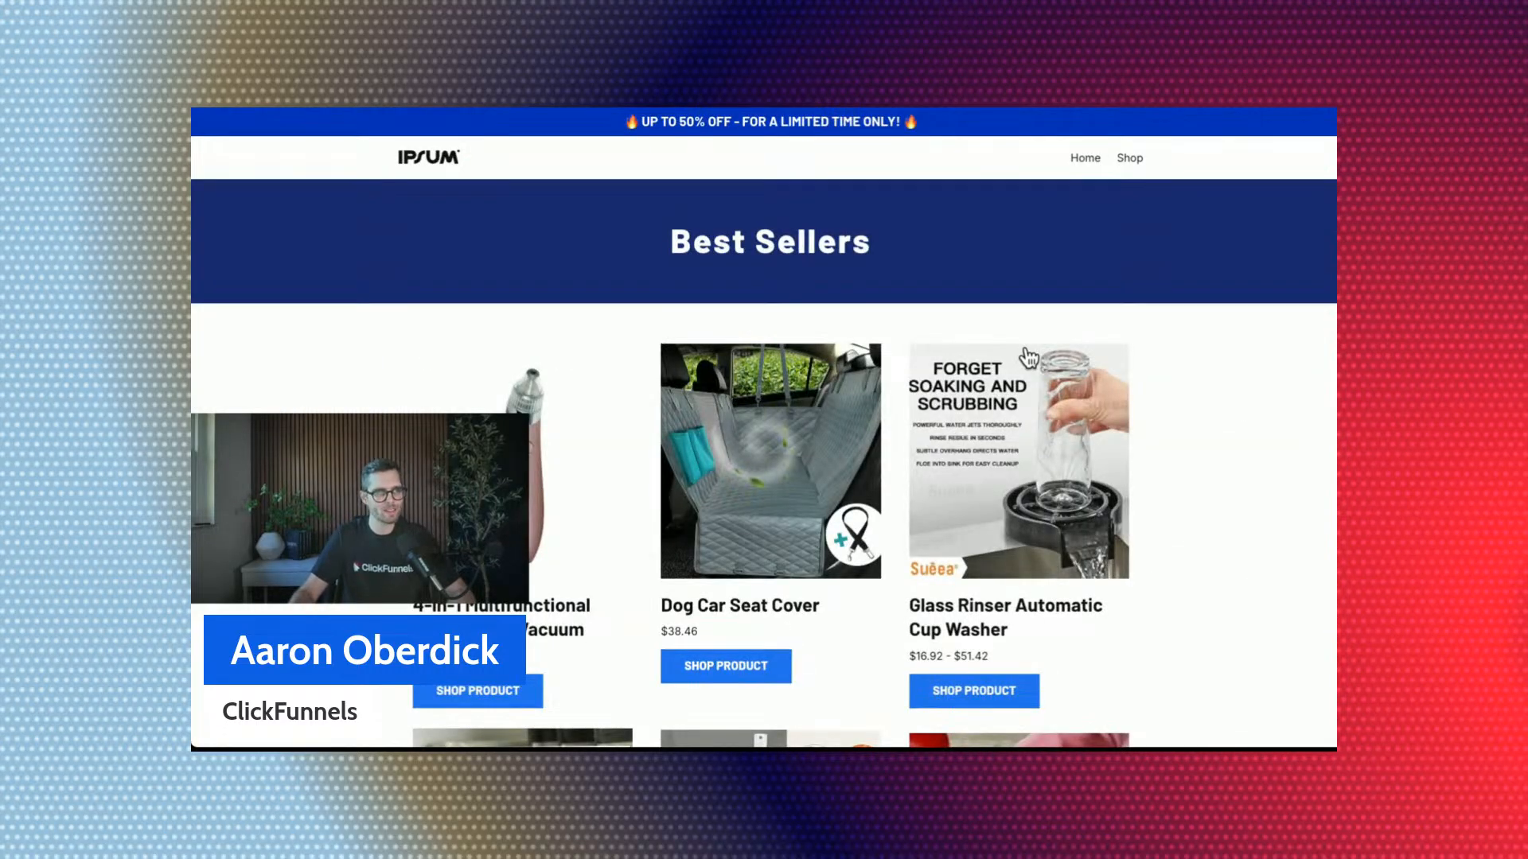
{"action": "scroll", "coordinate": [1027, 351], "scroll_direction": "down", "scroll_amount": 1}
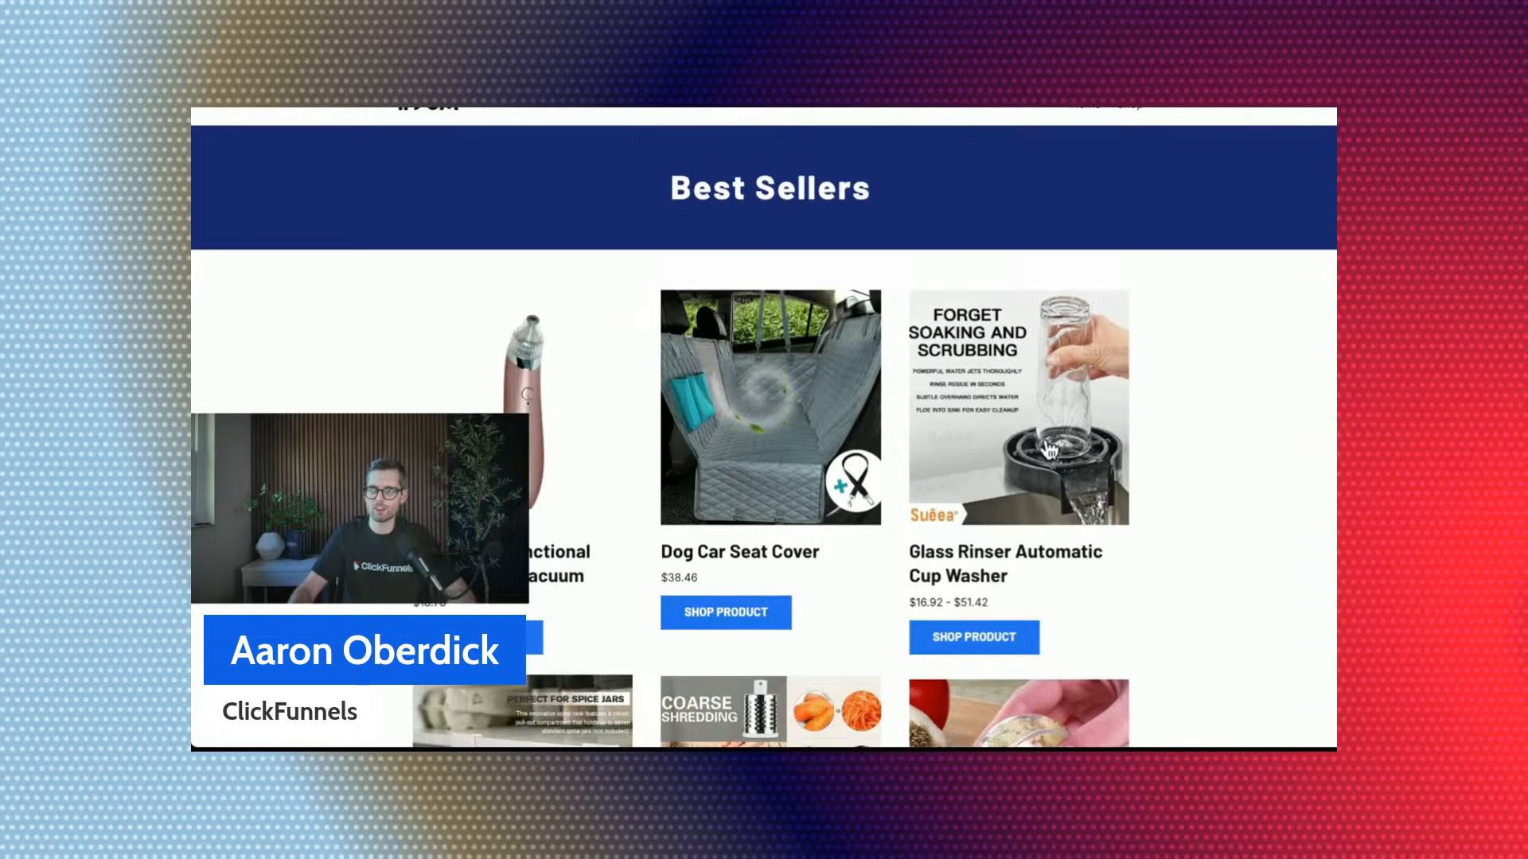
{"action": "scroll", "coordinate": [959, 306], "scroll_direction": "down", "scroll_amount": 5}
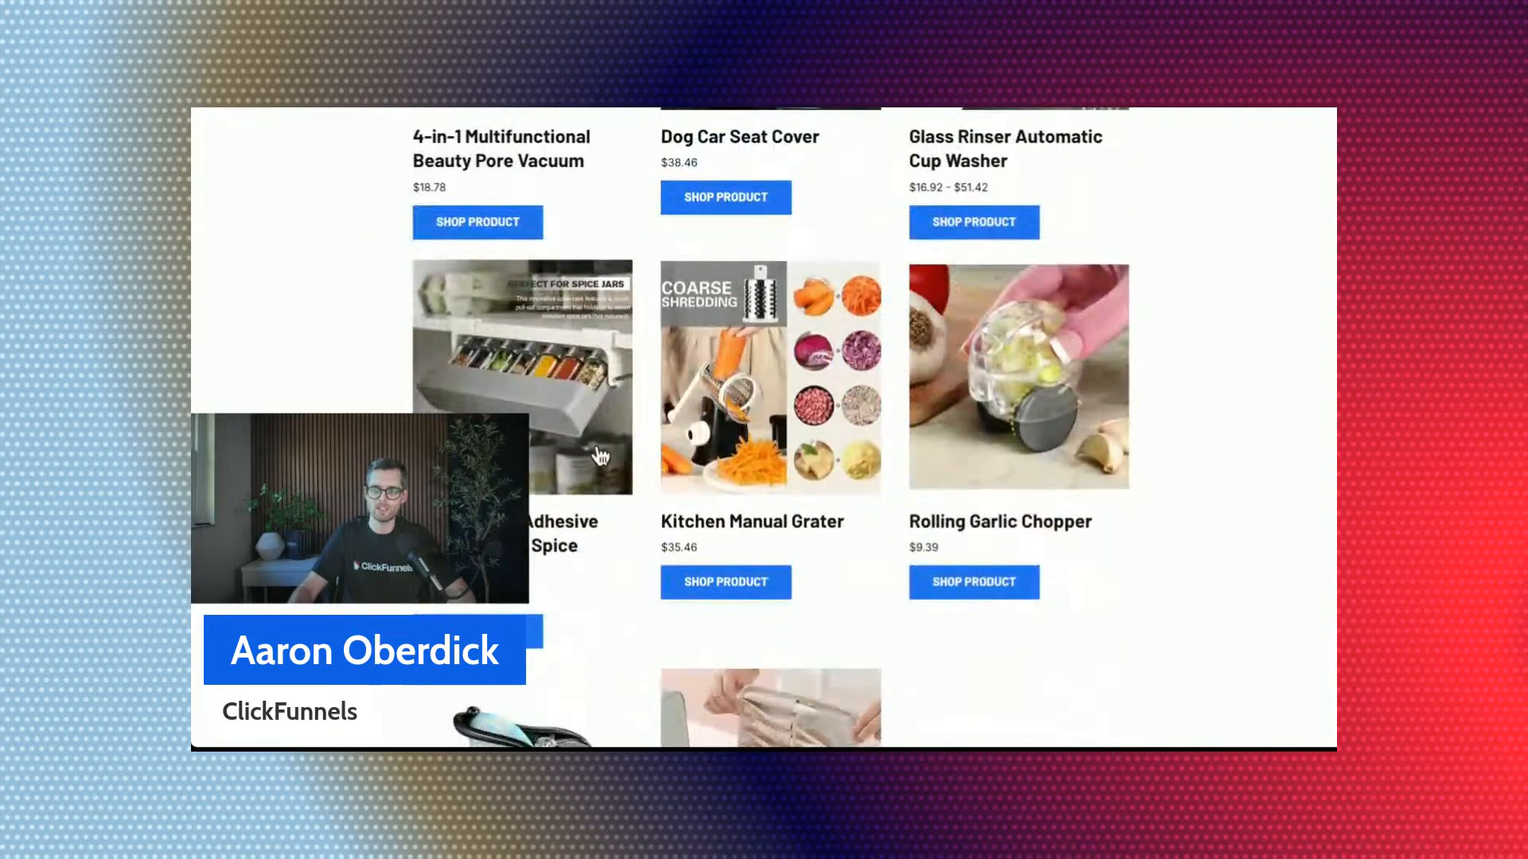
{"action": "scroll", "coordinate": [957, 420], "scroll_direction": "up", "scroll_amount": 4}
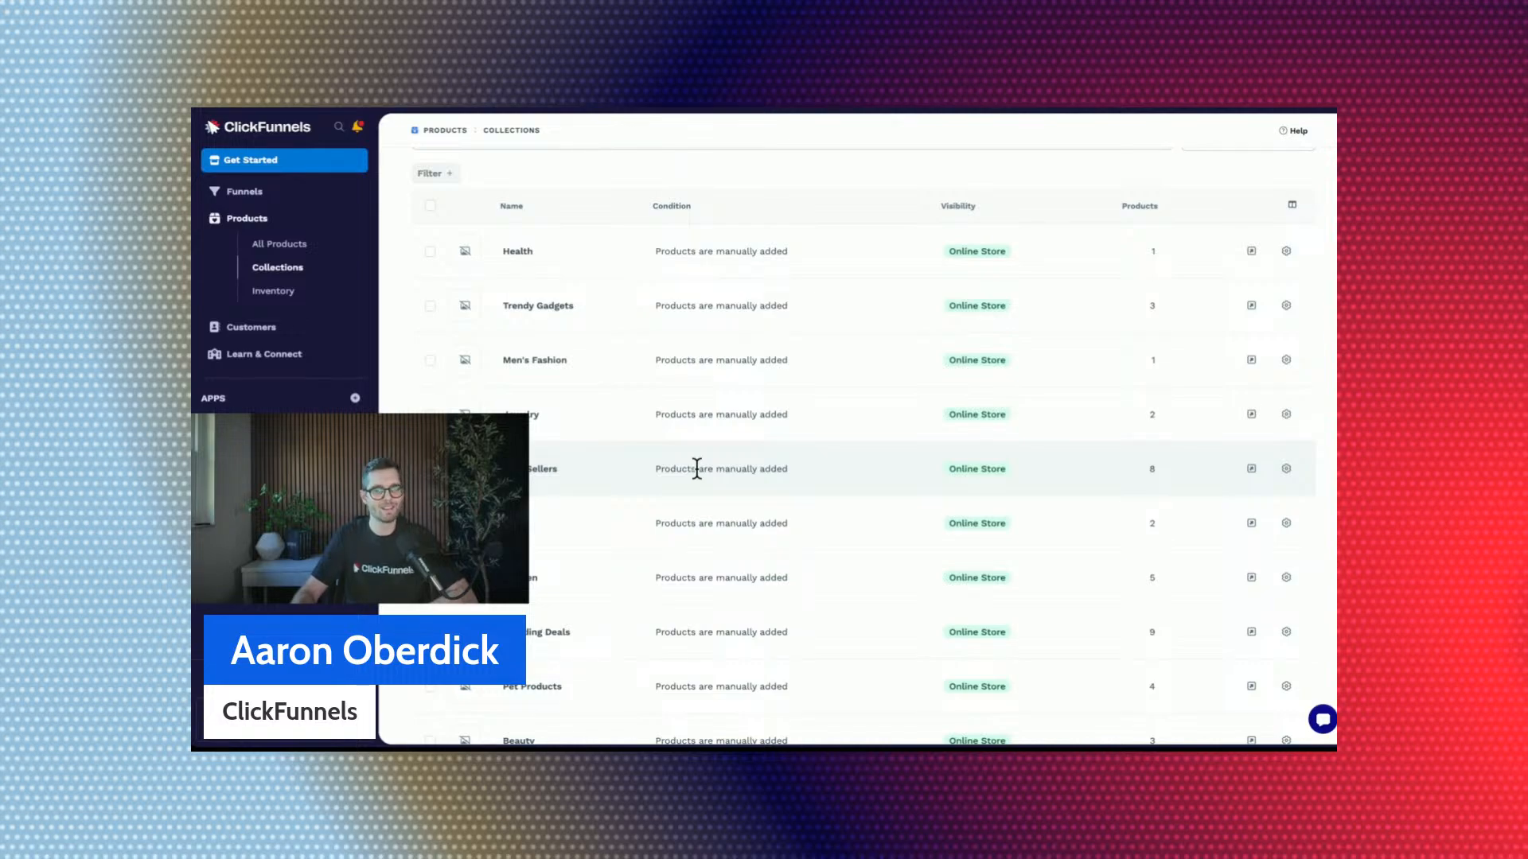
Start a new collection and name it "Products under $50".
{"action": "scroll", "coordinate": [697, 468], "scroll_direction": "up", "scroll_amount": 3}
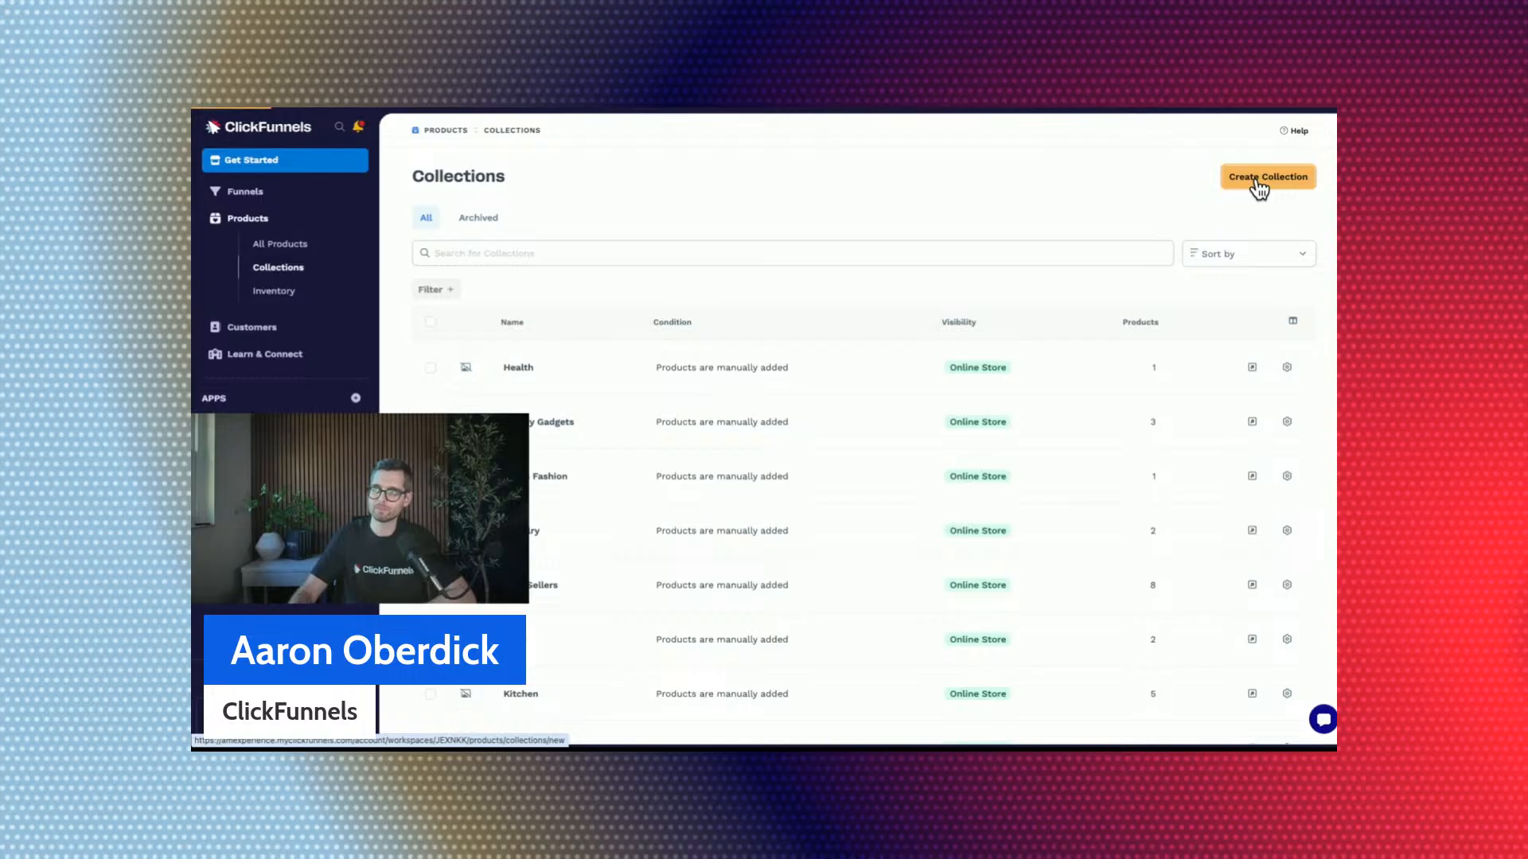
{"action": "left_click", "coordinate": [1258, 183]}
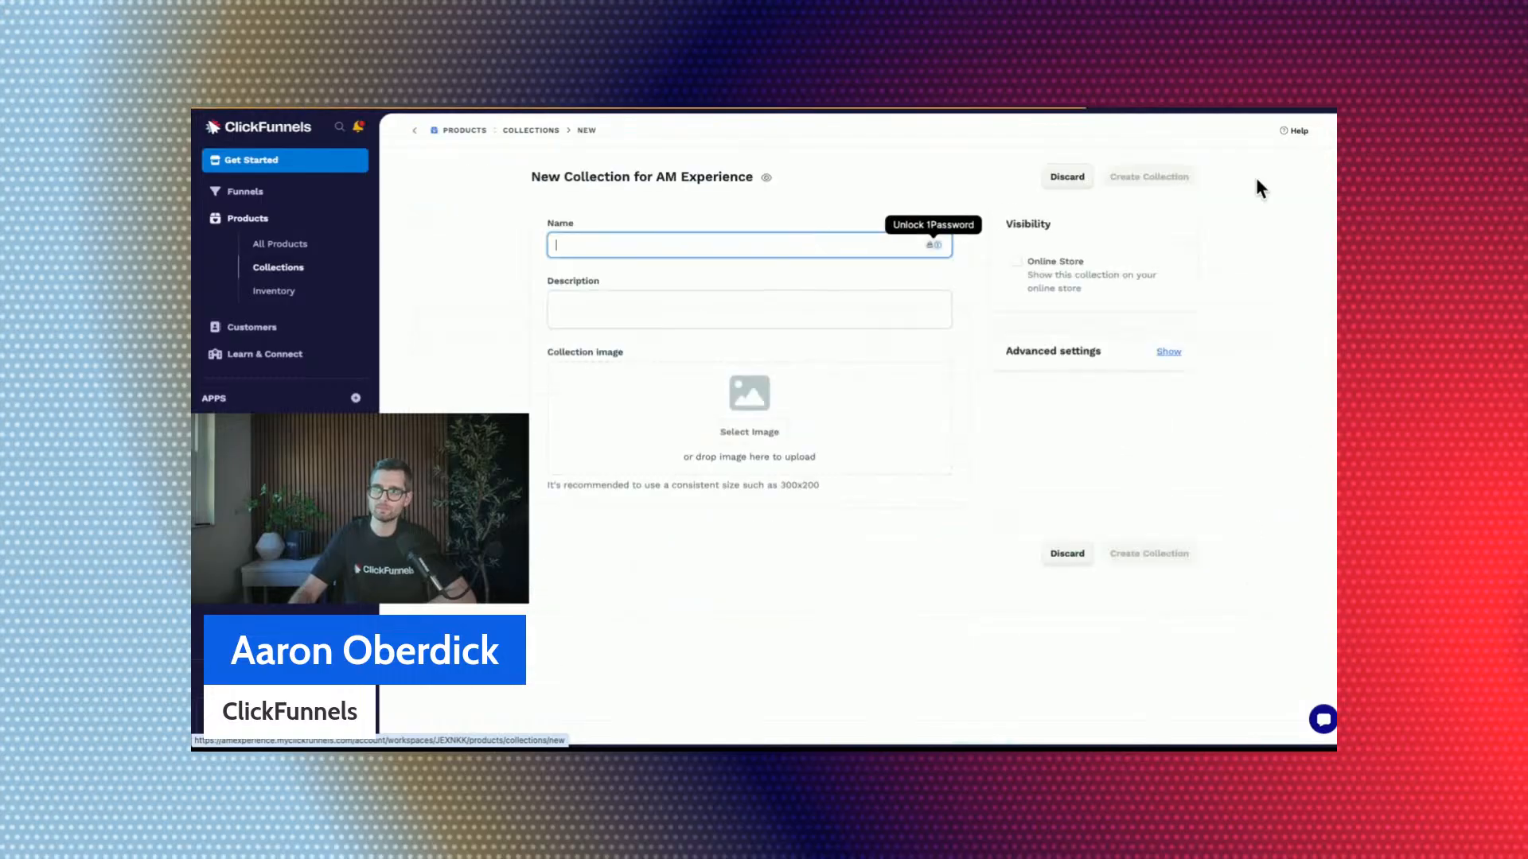
{"action": "left_click", "coordinate": [887, 185]}
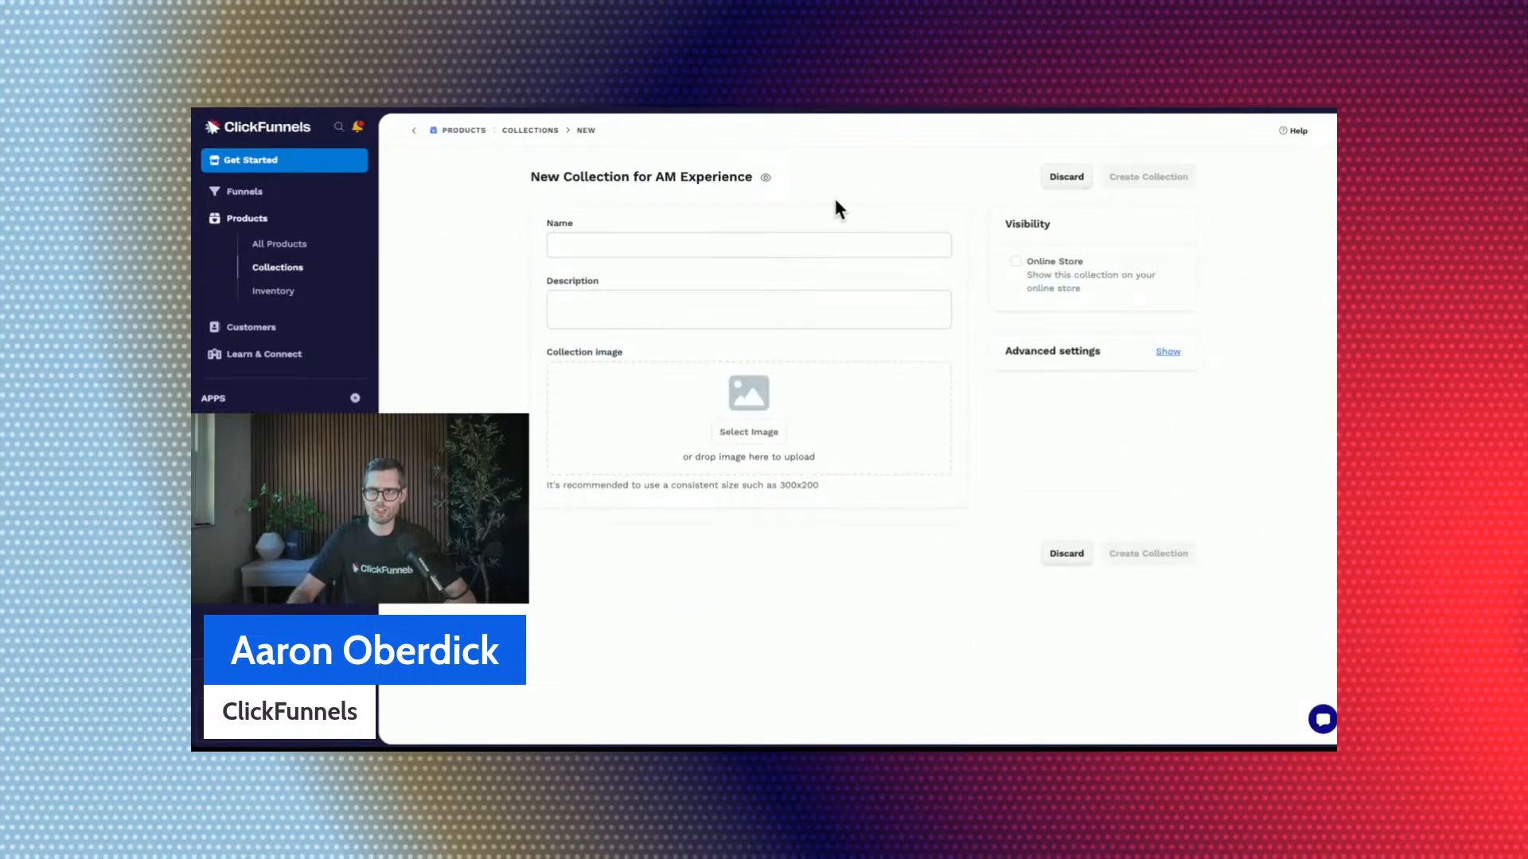
{"action": "left_click", "coordinate": [665, 249]}
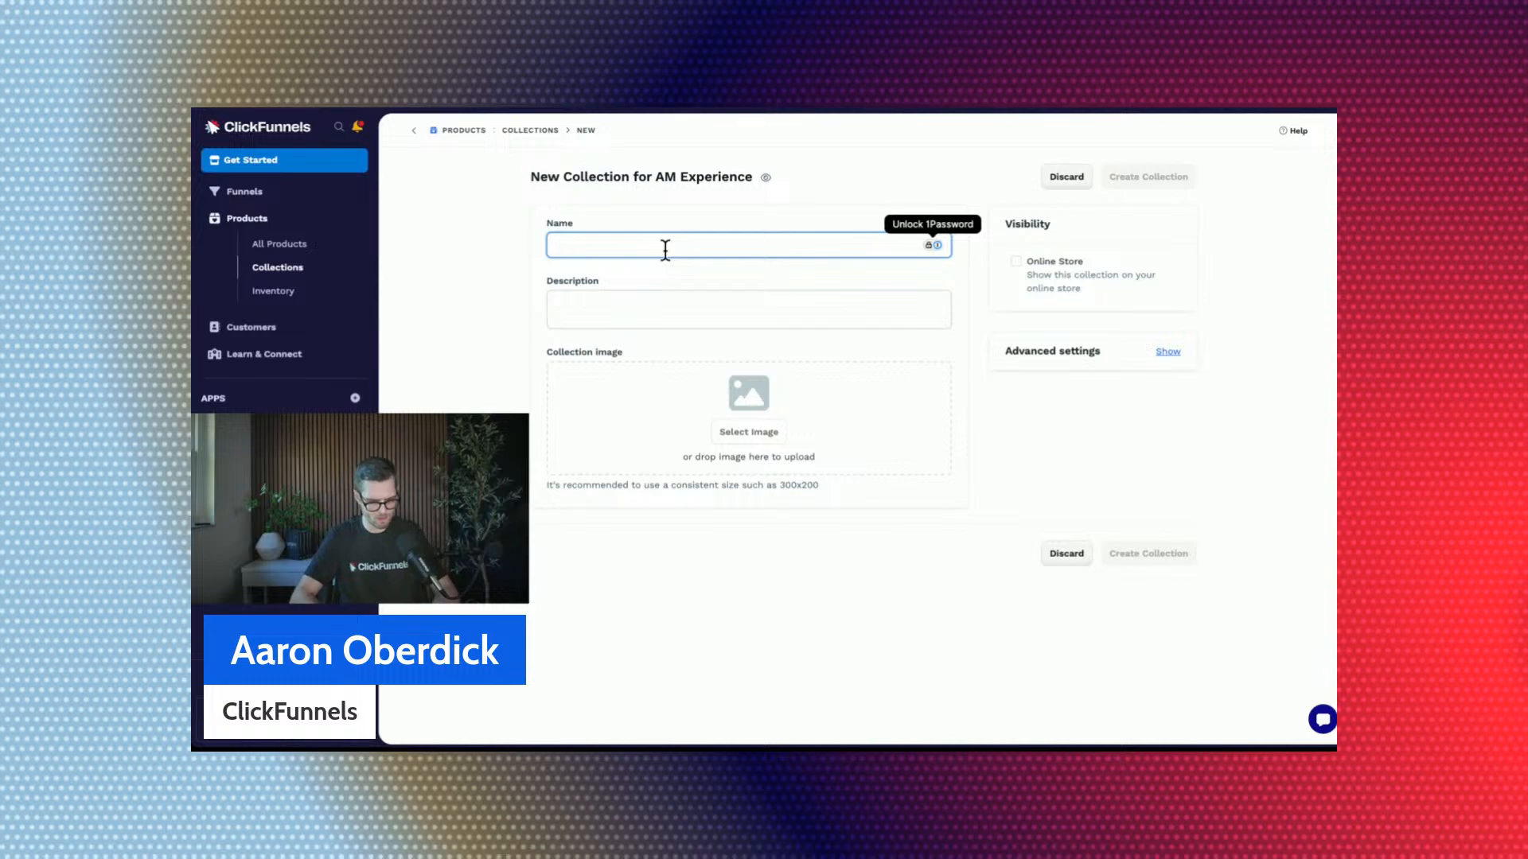
{"action": "type", "text": "Products und"}
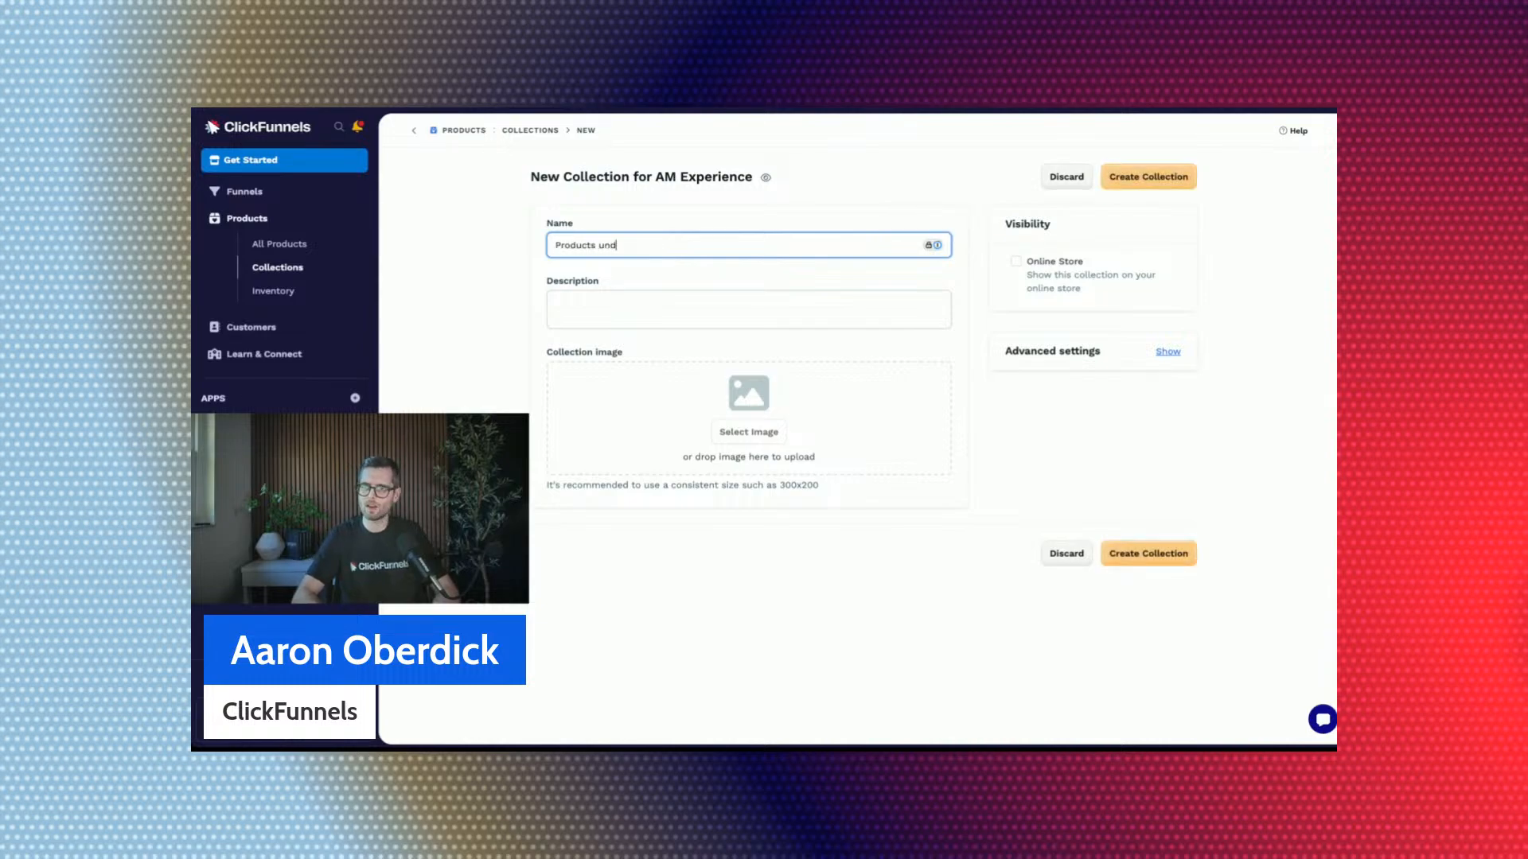
{"action": "type", "text": "er 5"}
{"action": "type", "text": "$50"}
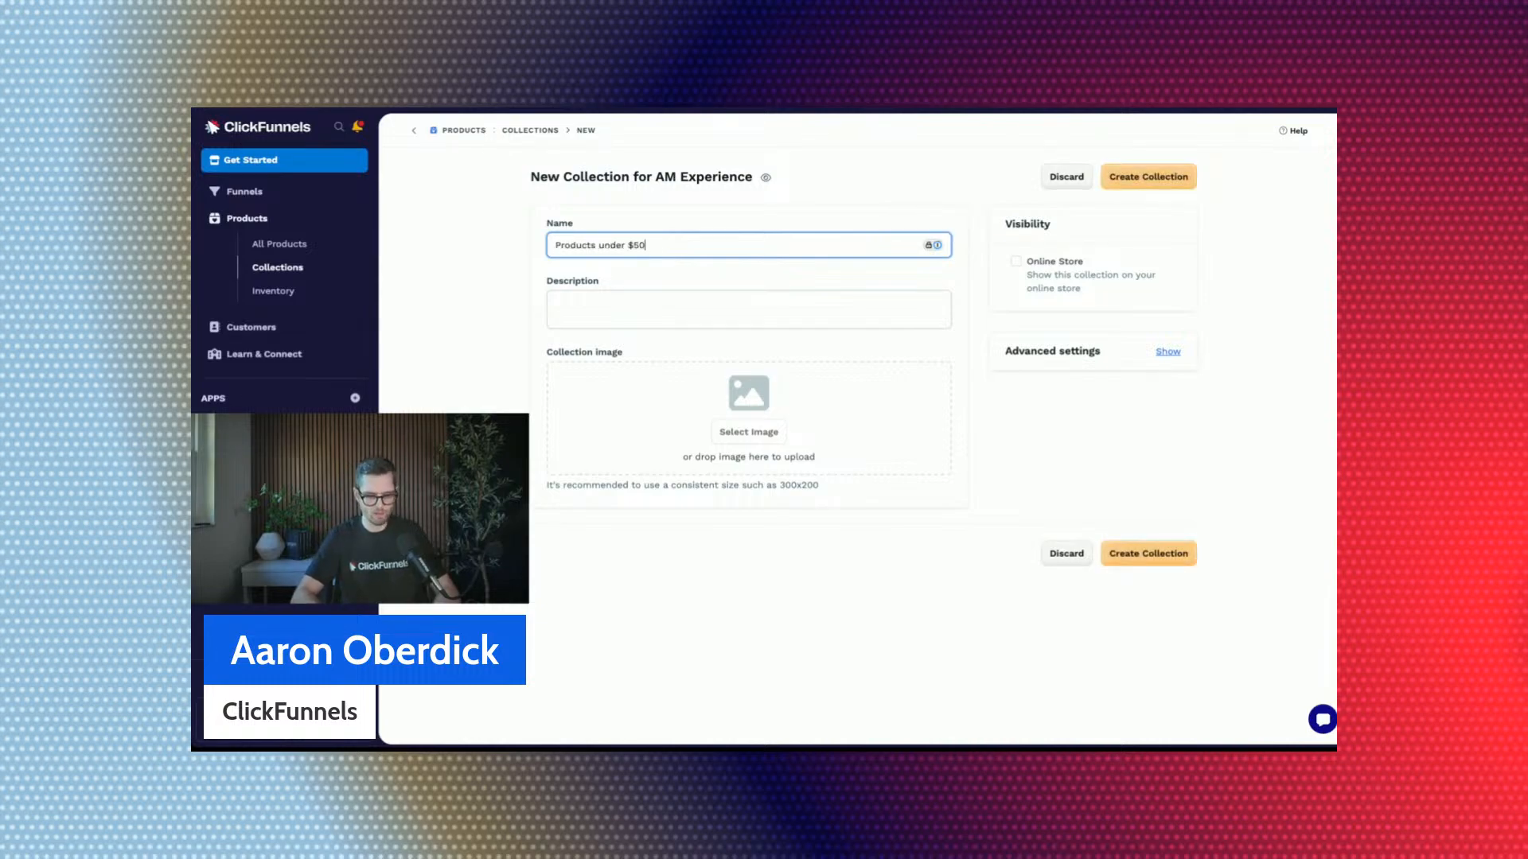
Enter the collection description "This is a collection of products that are all under $50 dollars.".
{"action": "left_click", "coordinate": [627, 302]}
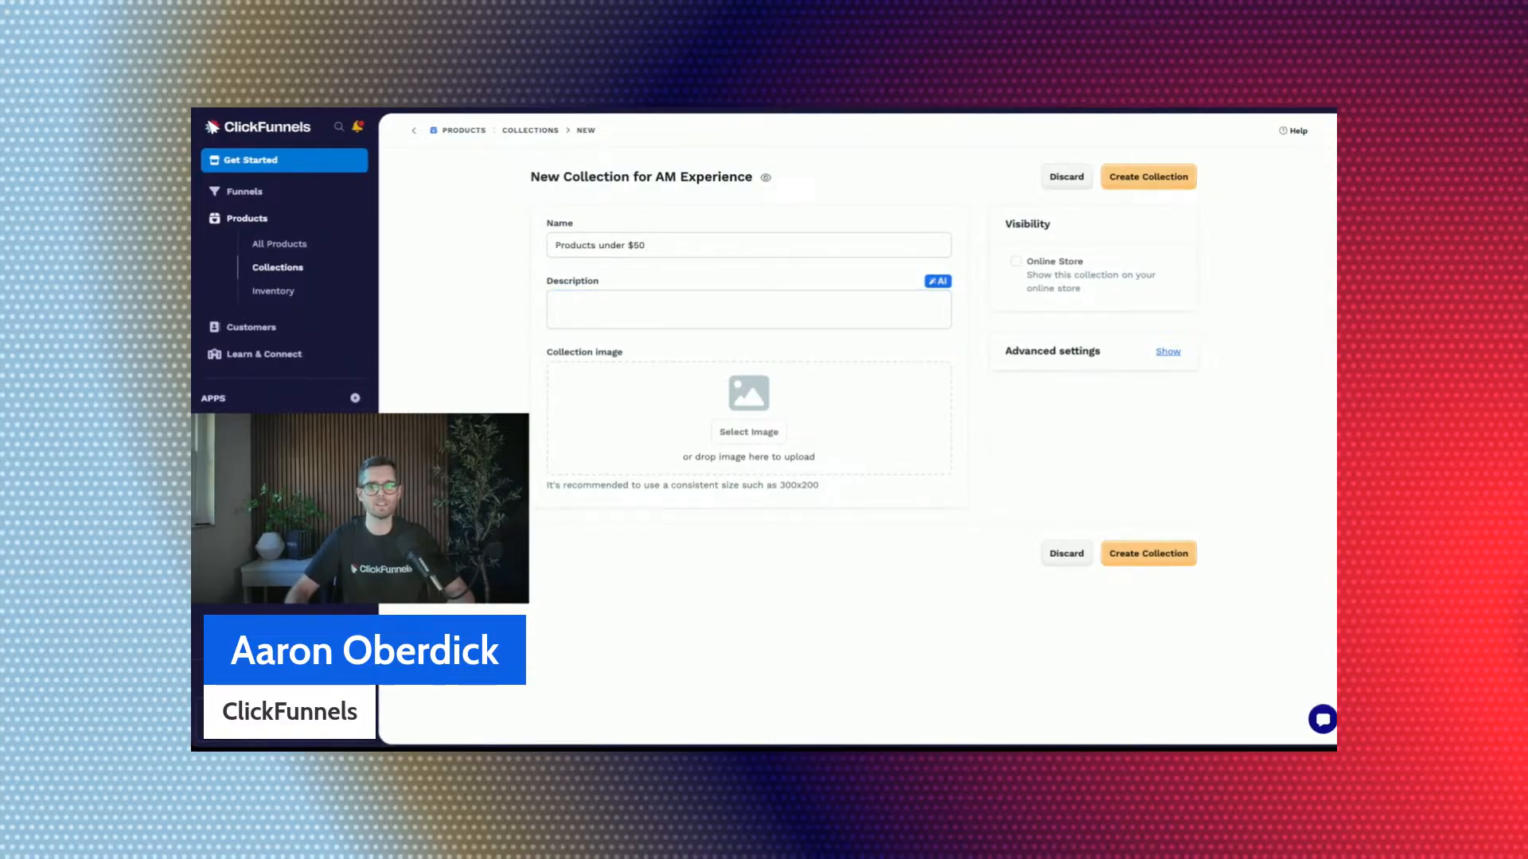
{"action": "left_click", "coordinate": [642, 301]}
{"action": "type", "text": "This is a collection of products that are all under $50 dollars."}
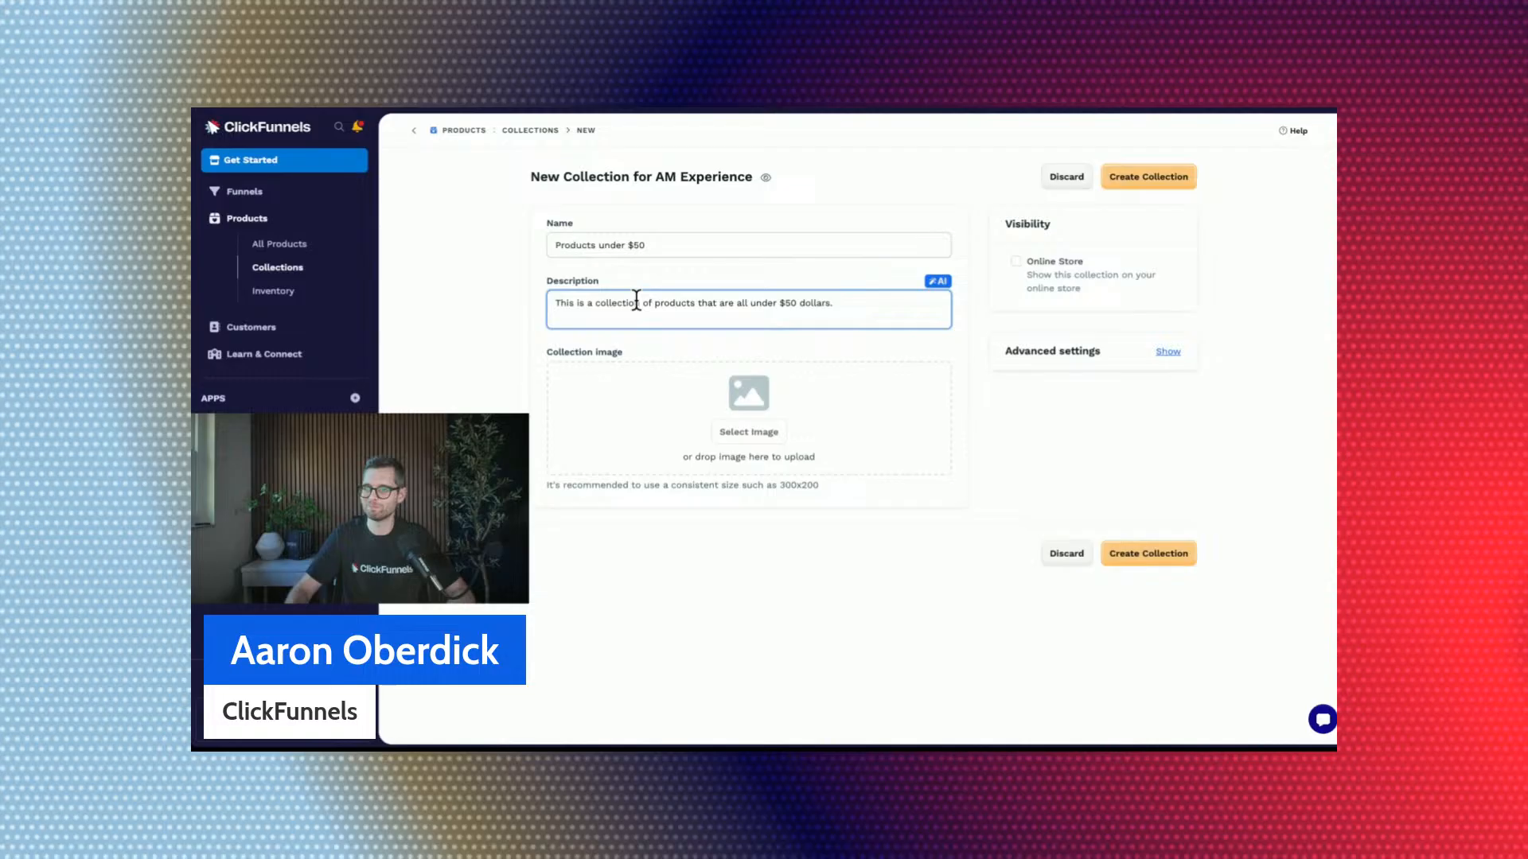
{"action": "left_click", "coordinate": [453, 344]}
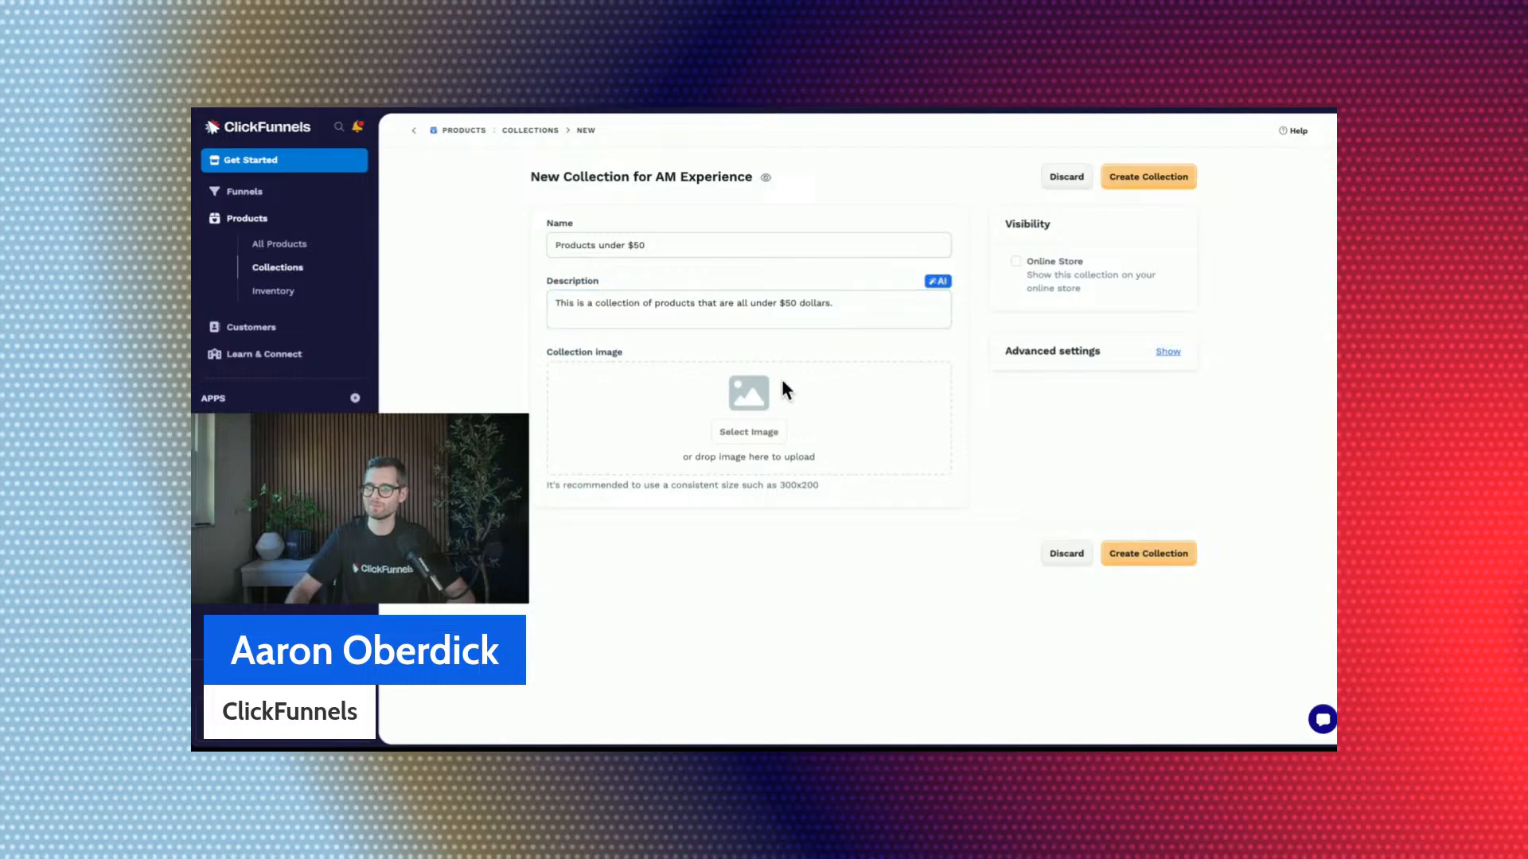
Use the cat toy picture from the gallery as collection image and create the collection with Online Store visibility enabled.
{"action": "left_click", "coordinate": [748, 432]}
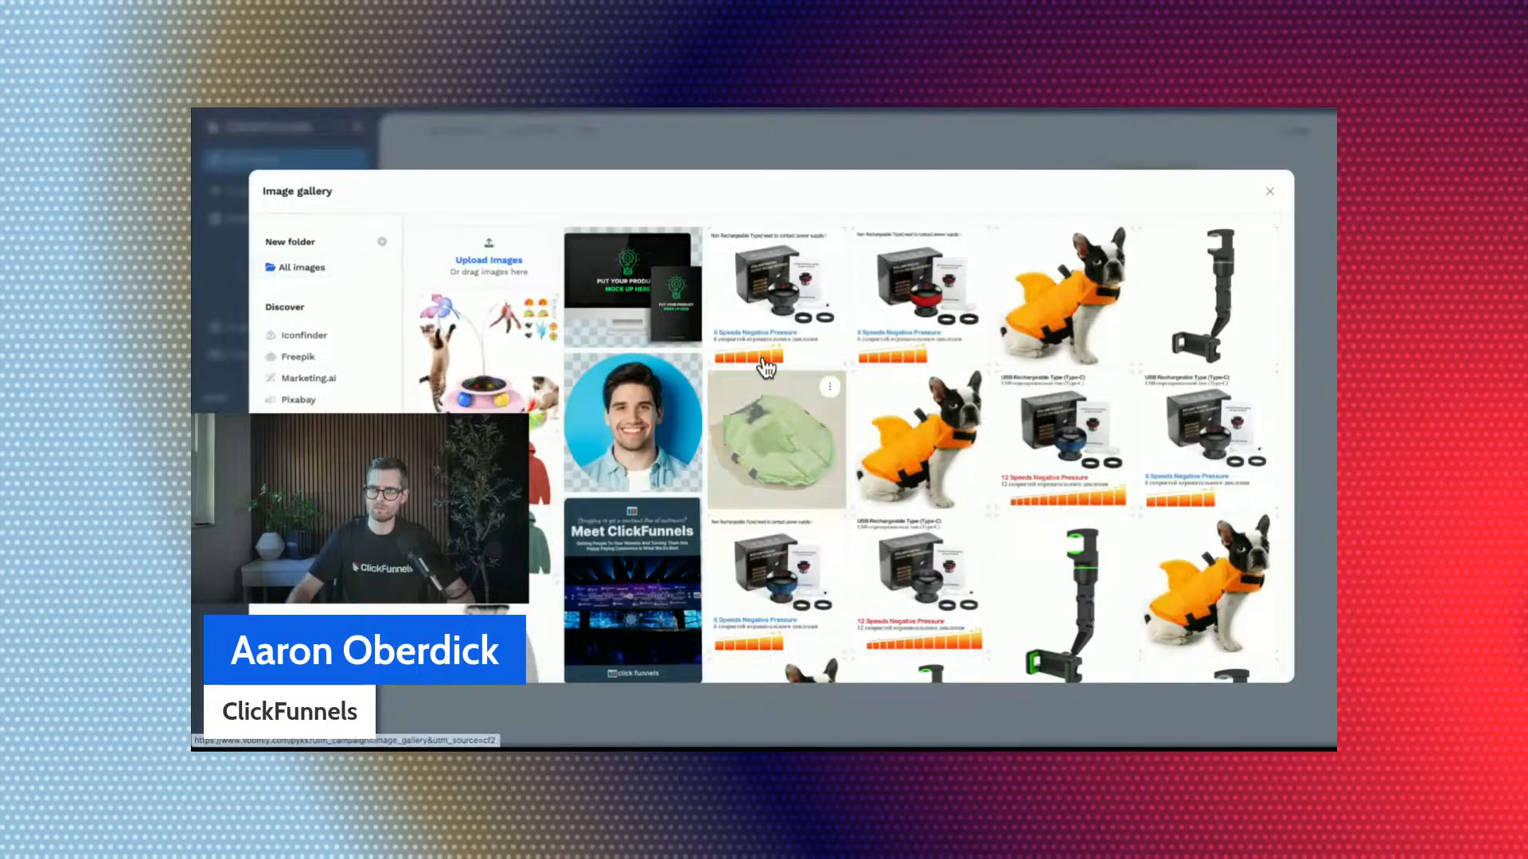
{"action": "left_click", "coordinate": [486, 364]}
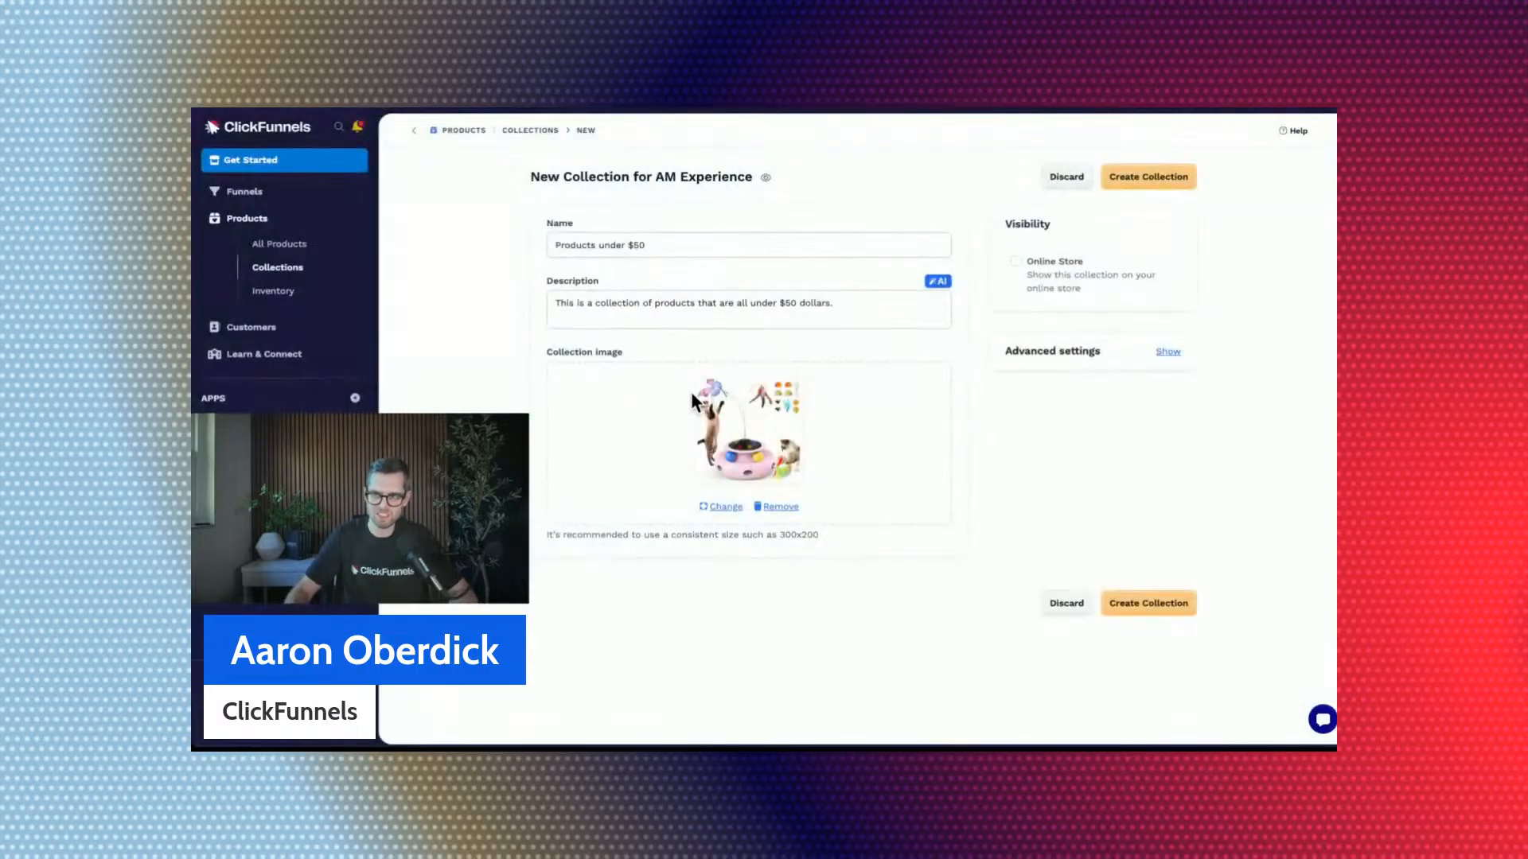
{"action": "left_click", "coordinate": [1016, 264]}
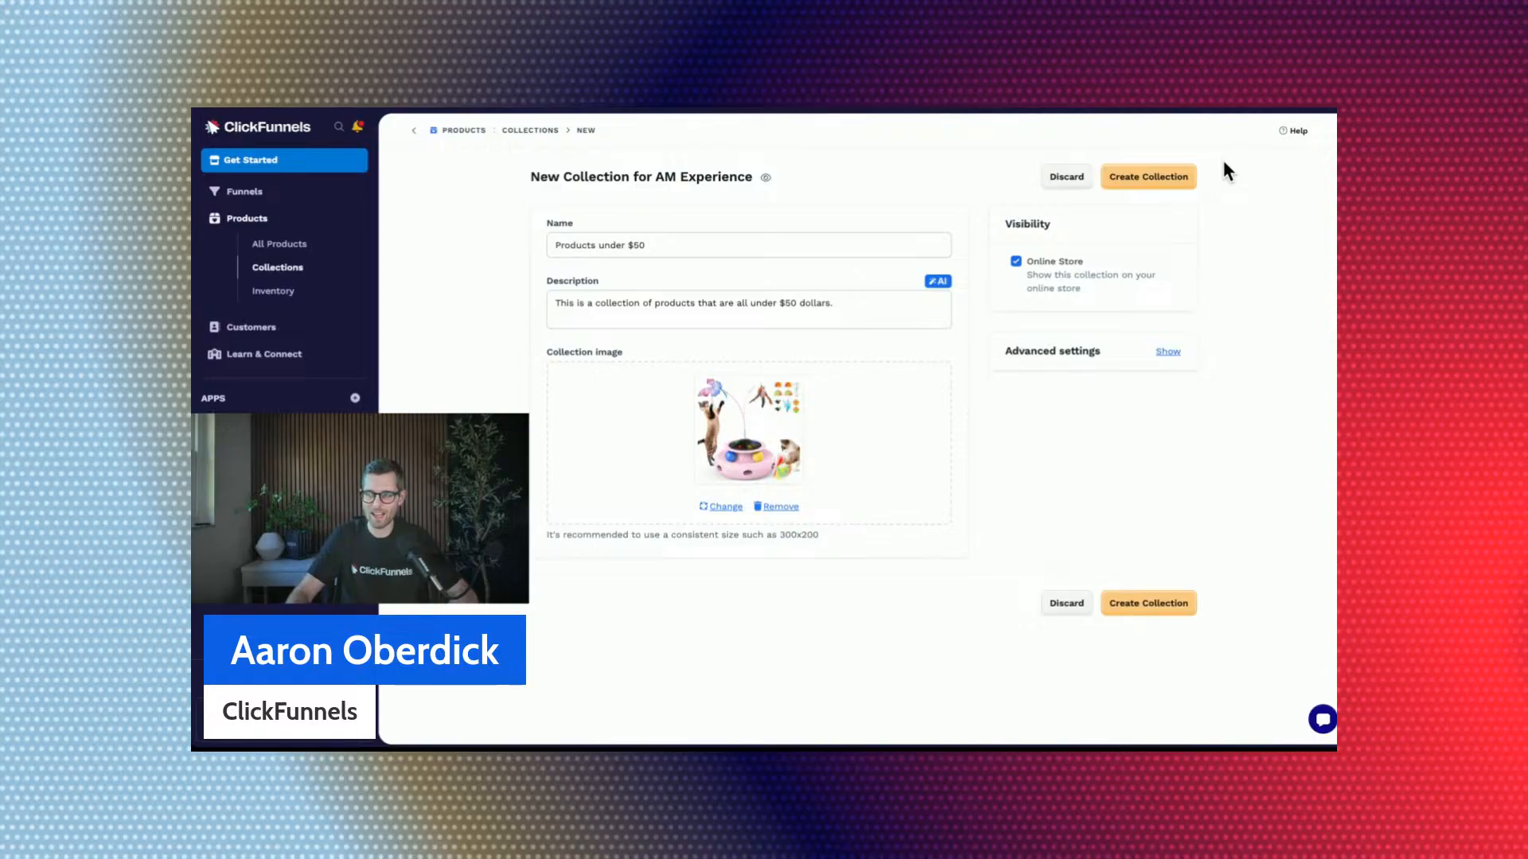
{"action": "left_click", "coordinate": [1185, 180]}
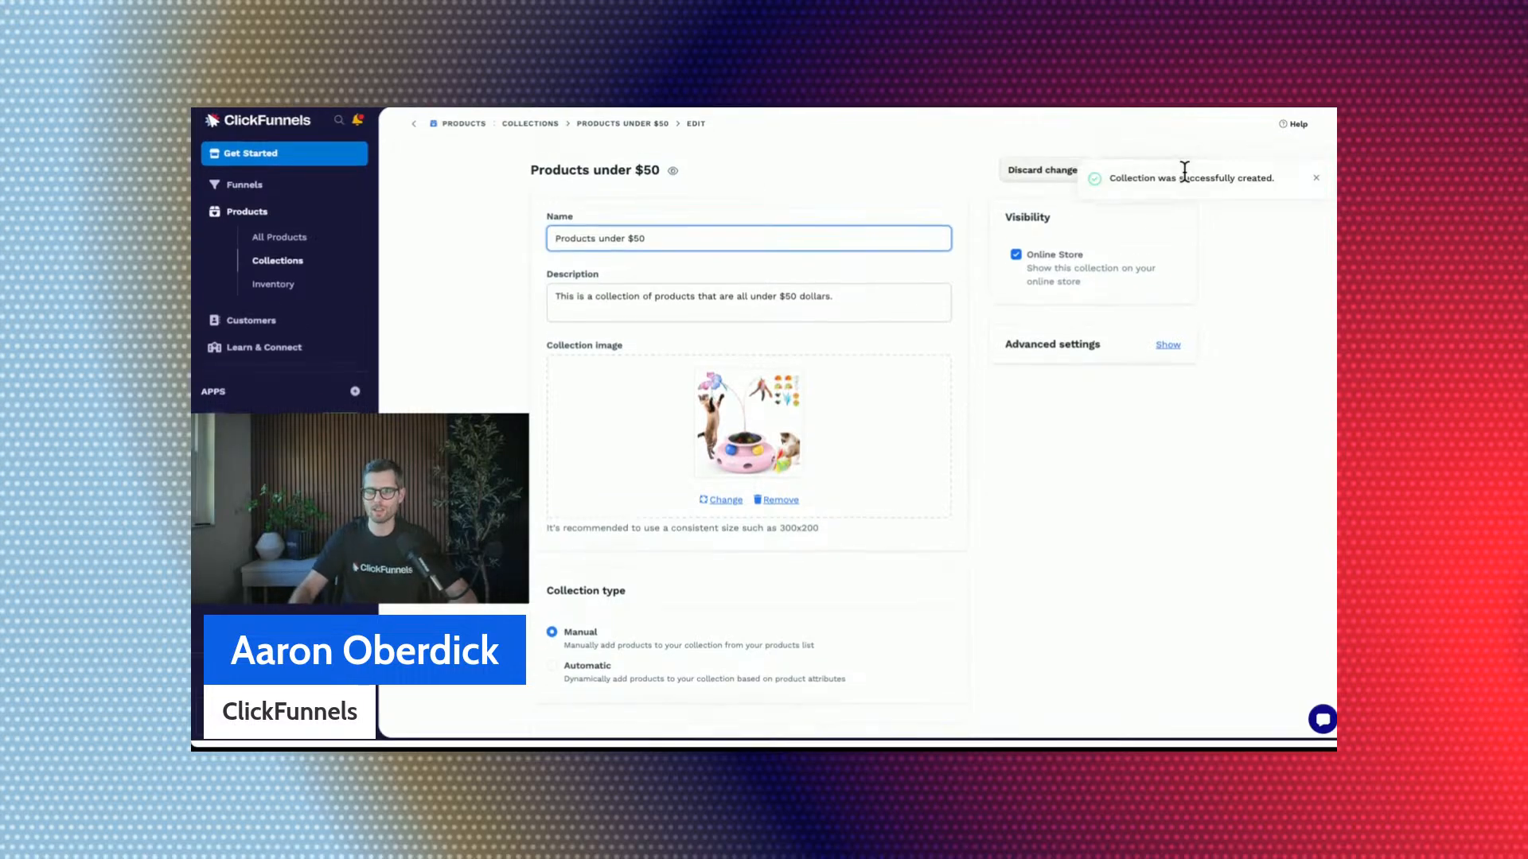
Review the new collection's type, sort method and product settings.
{"action": "scroll", "coordinate": [1078, 287], "scroll_direction": "down", "scroll_amount": 2}
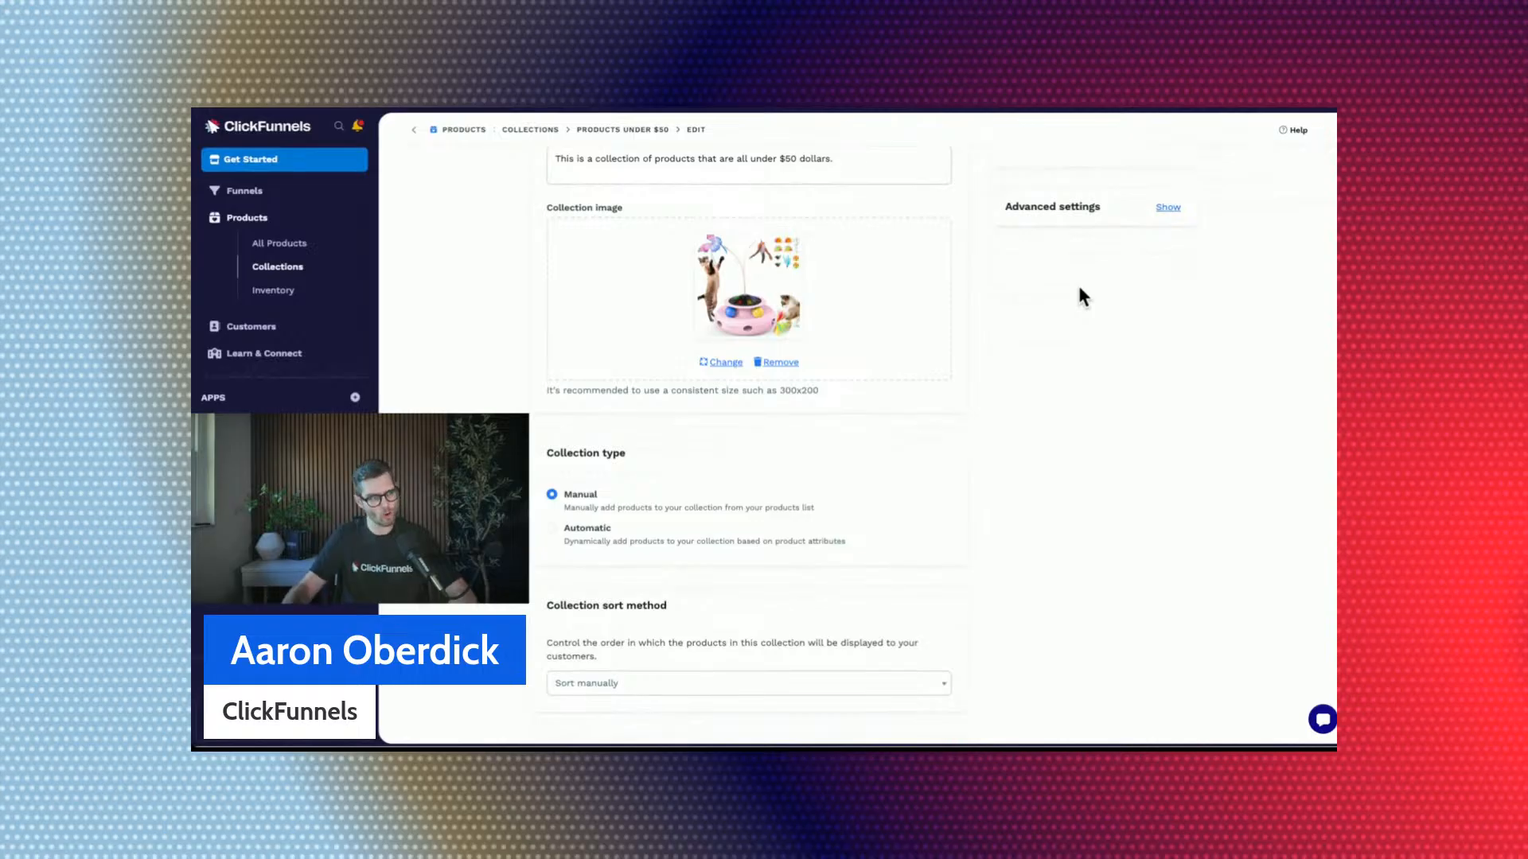
{"action": "scroll", "coordinate": [1080, 296], "scroll_direction": "up", "scroll_amount": 2}
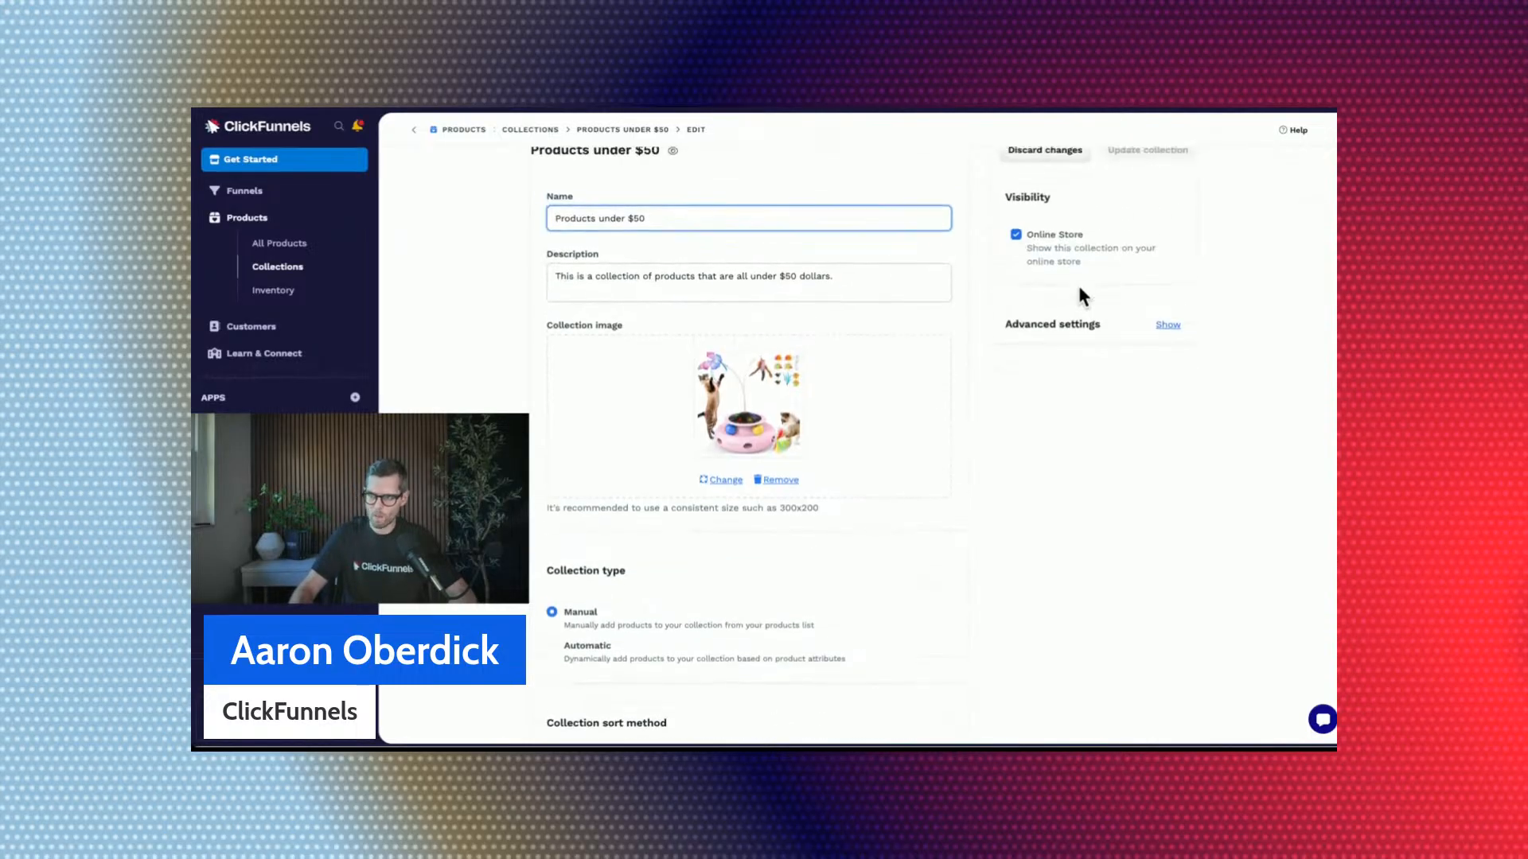
{"action": "scroll", "coordinate": [1140, 459], "scroll_direction": "down", "scroll_amount": 4}
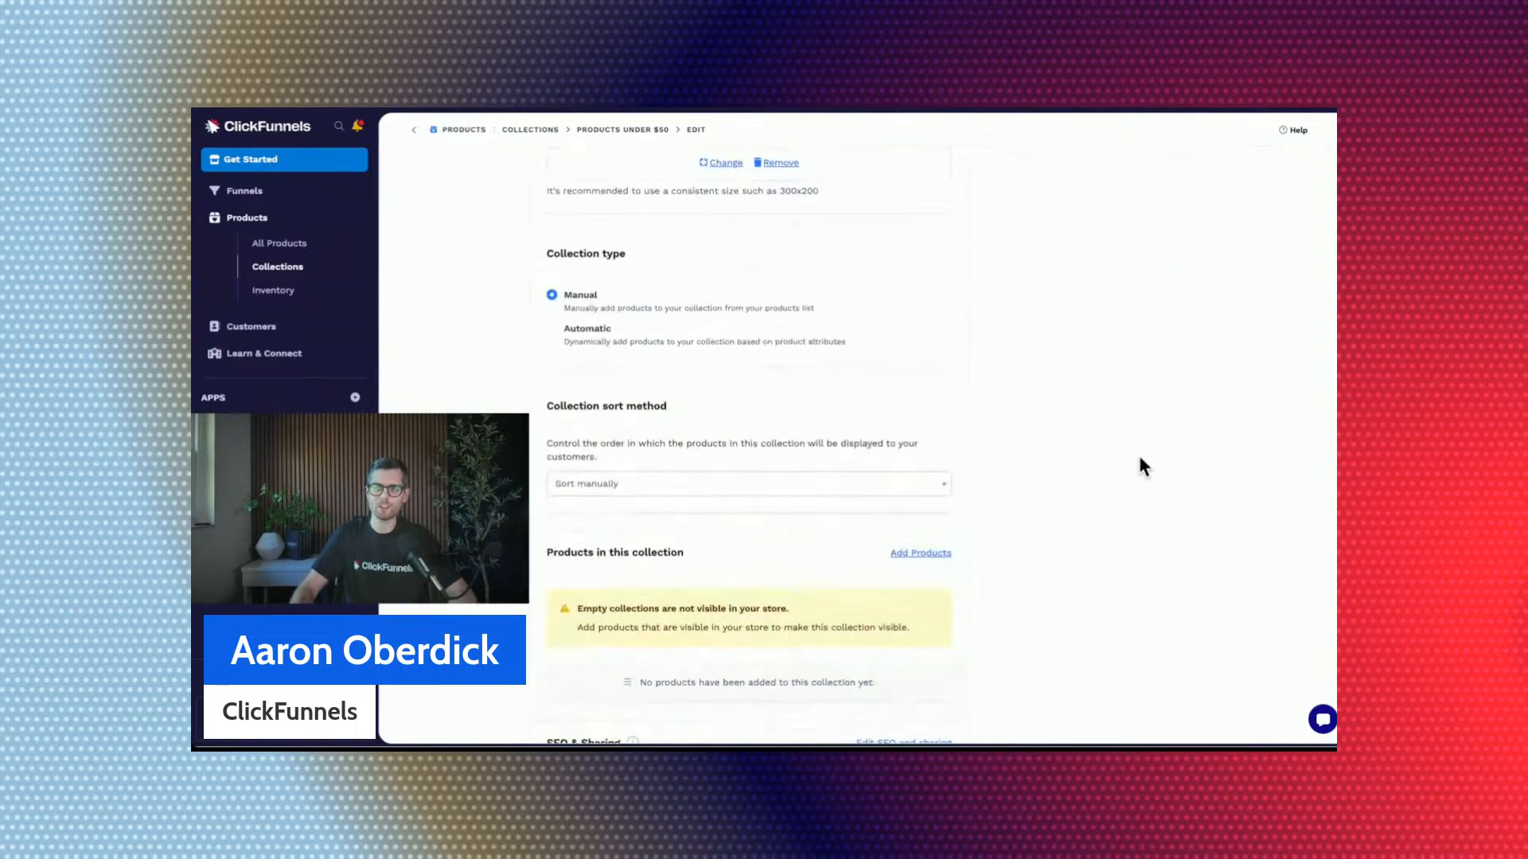
{"action": "left_click_drag", "start_coordinate": [546, 252], "coordinate": [627, 254]}
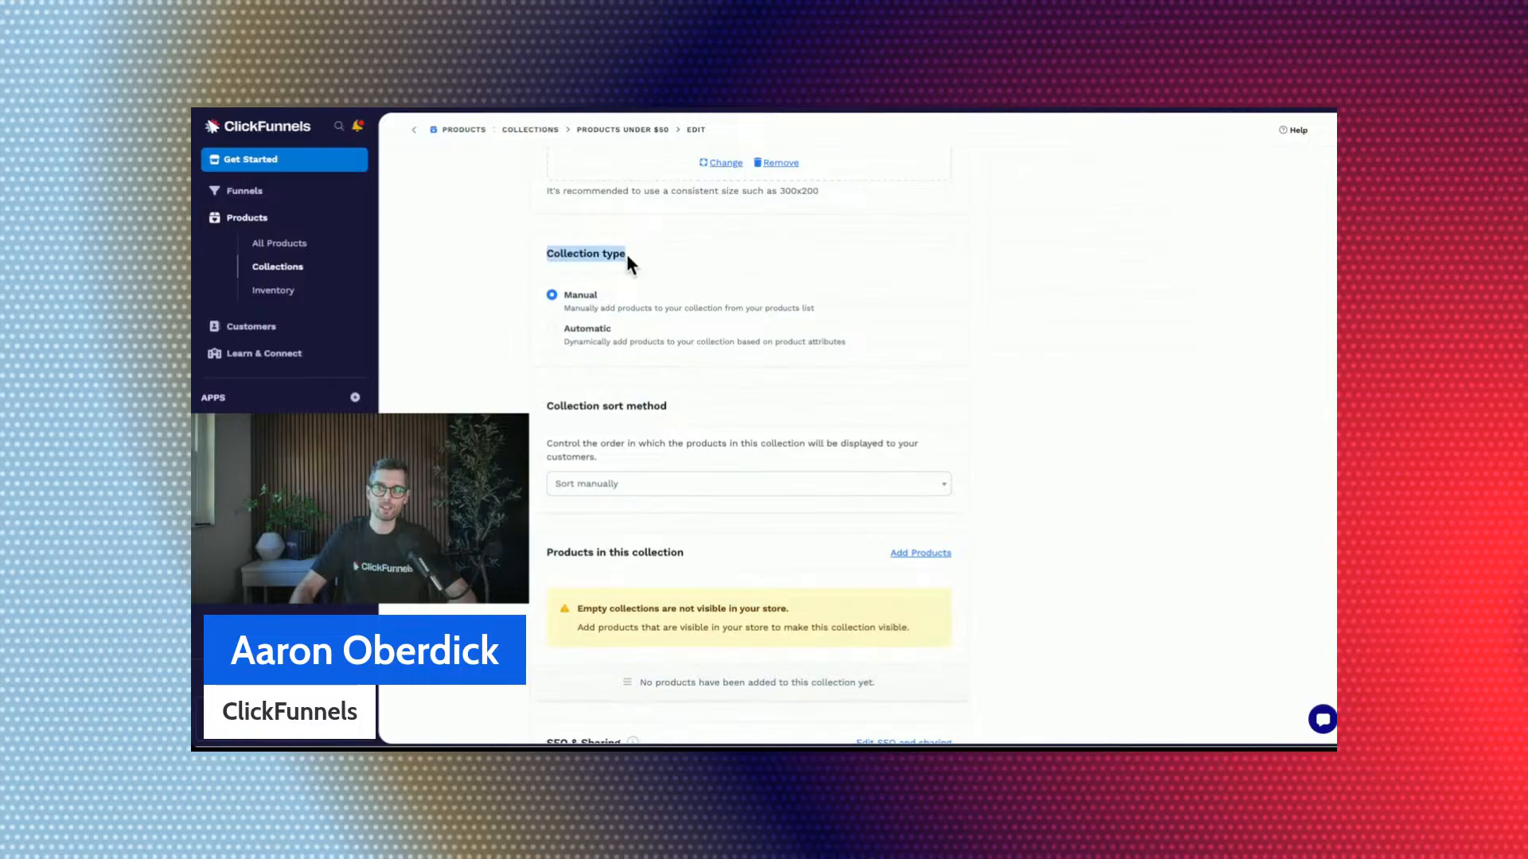
{"action": "left_click", "coordinate": [627, 254]}
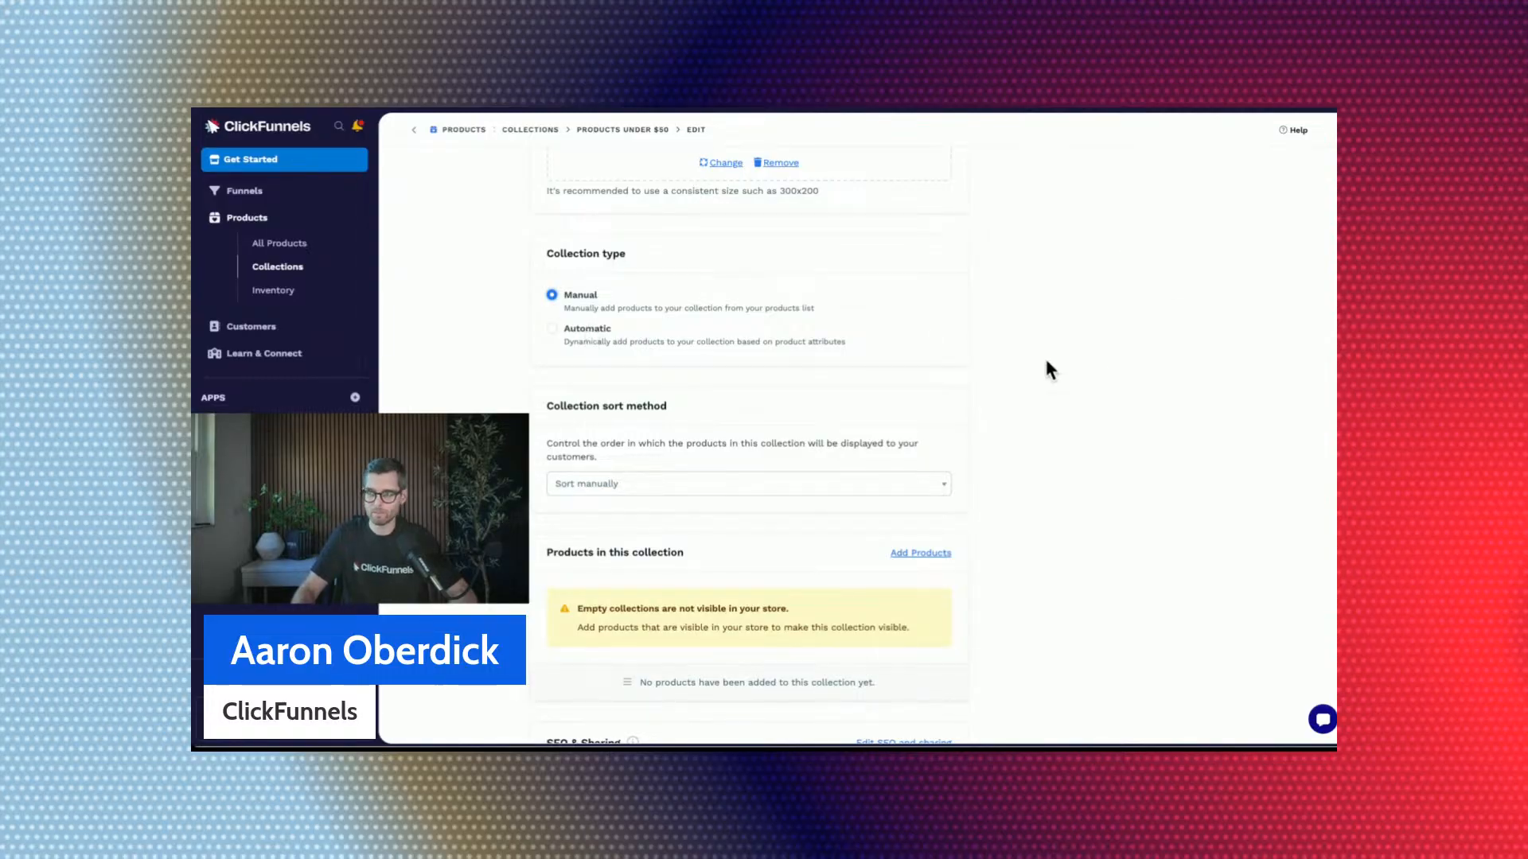
{"action": "scroll", "coordinate": [1101, 367], "scroll_direction": "down", "scroll_amount": 1}
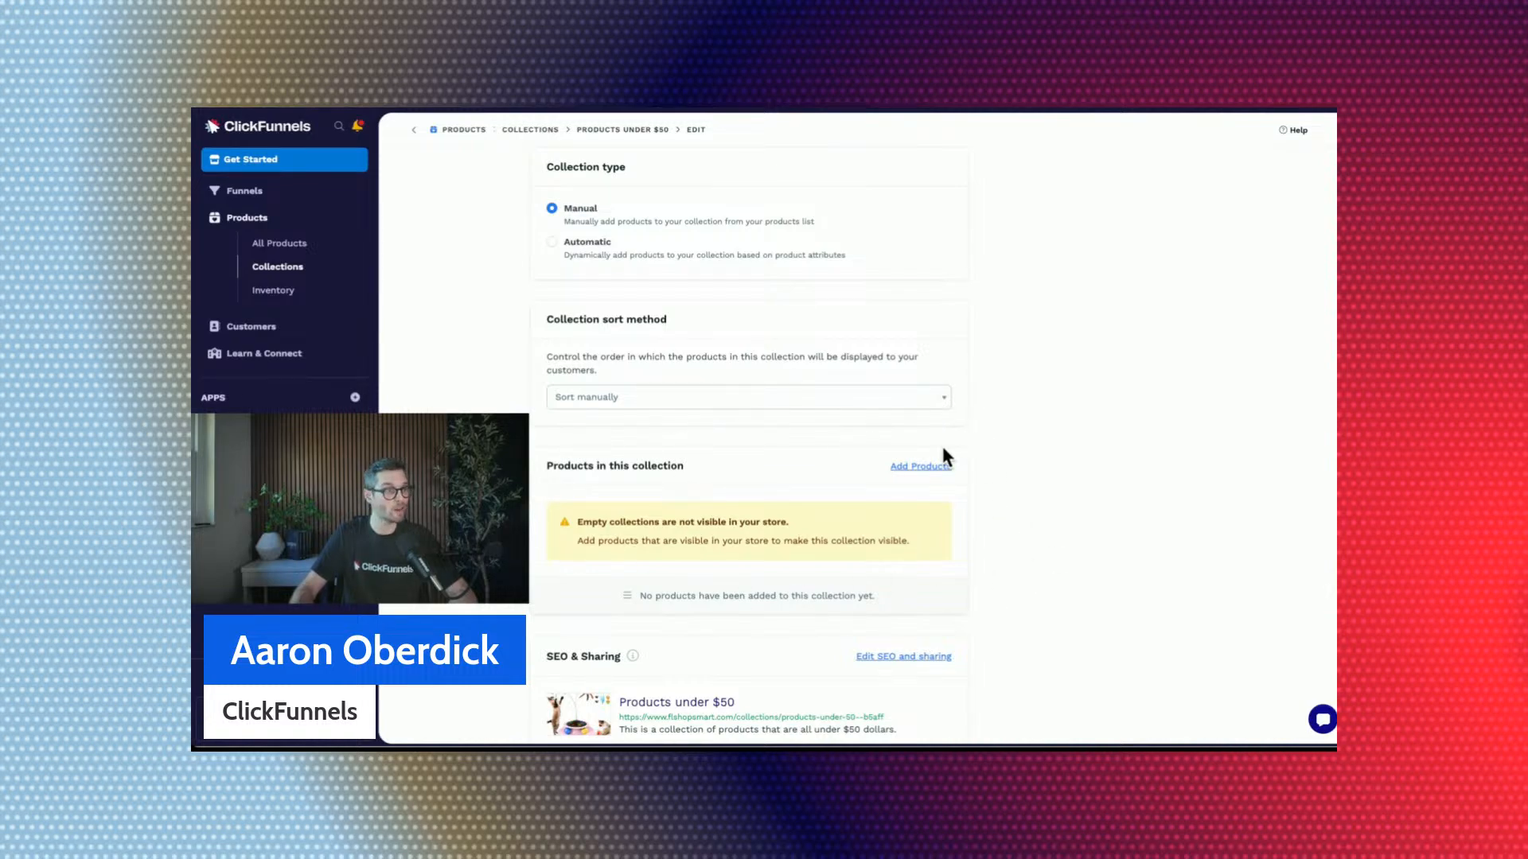
Switch the collection type to Automatic and base its first rule on Price Amount.
{"action": "left_click", "coordinate": [552, 243]}
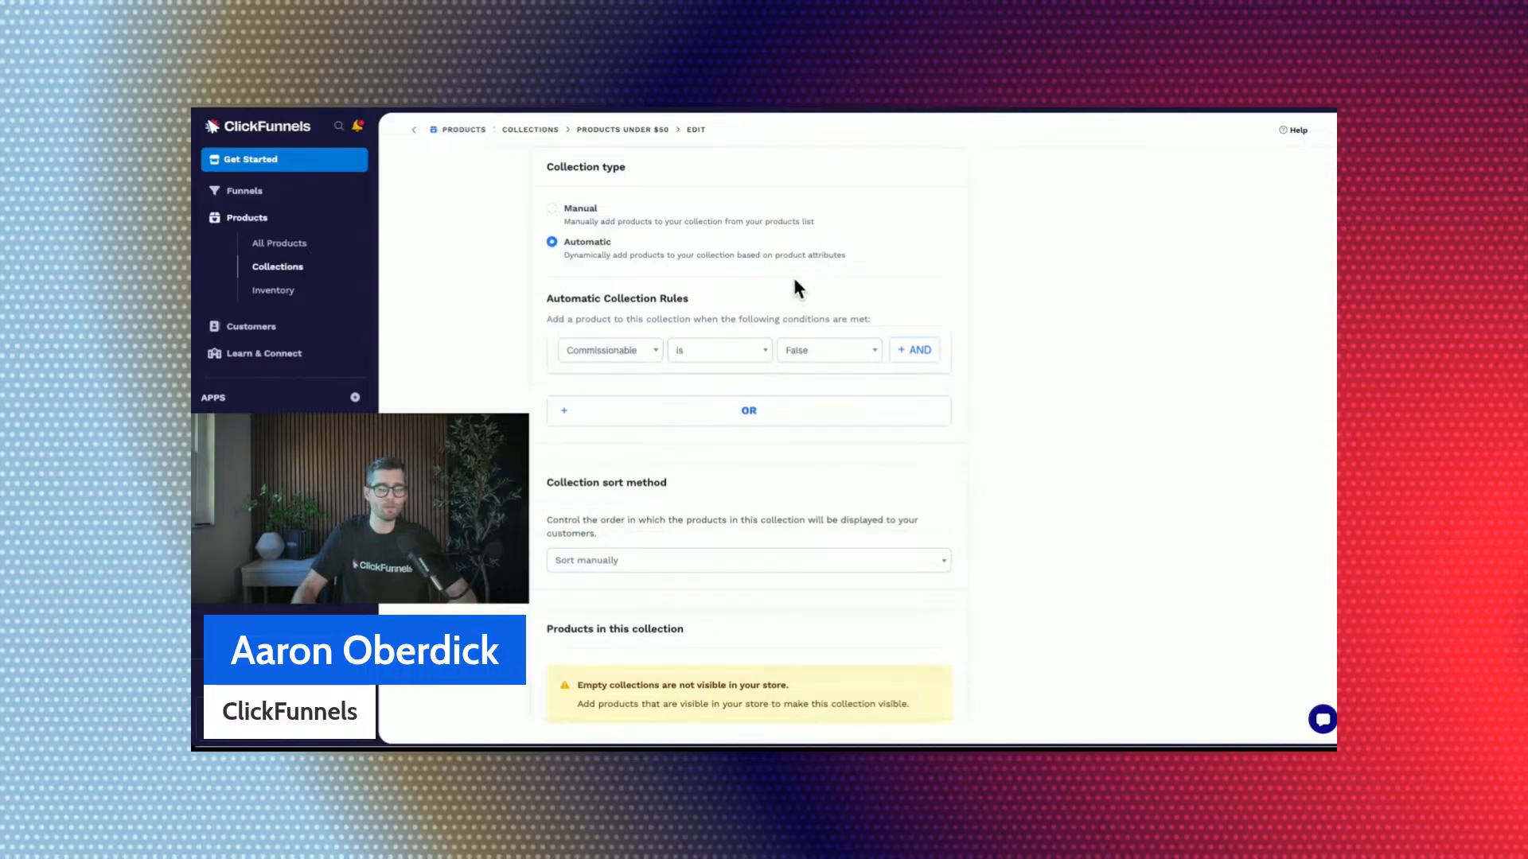
{"action": "left_click", "coordinate": [599, 350]}
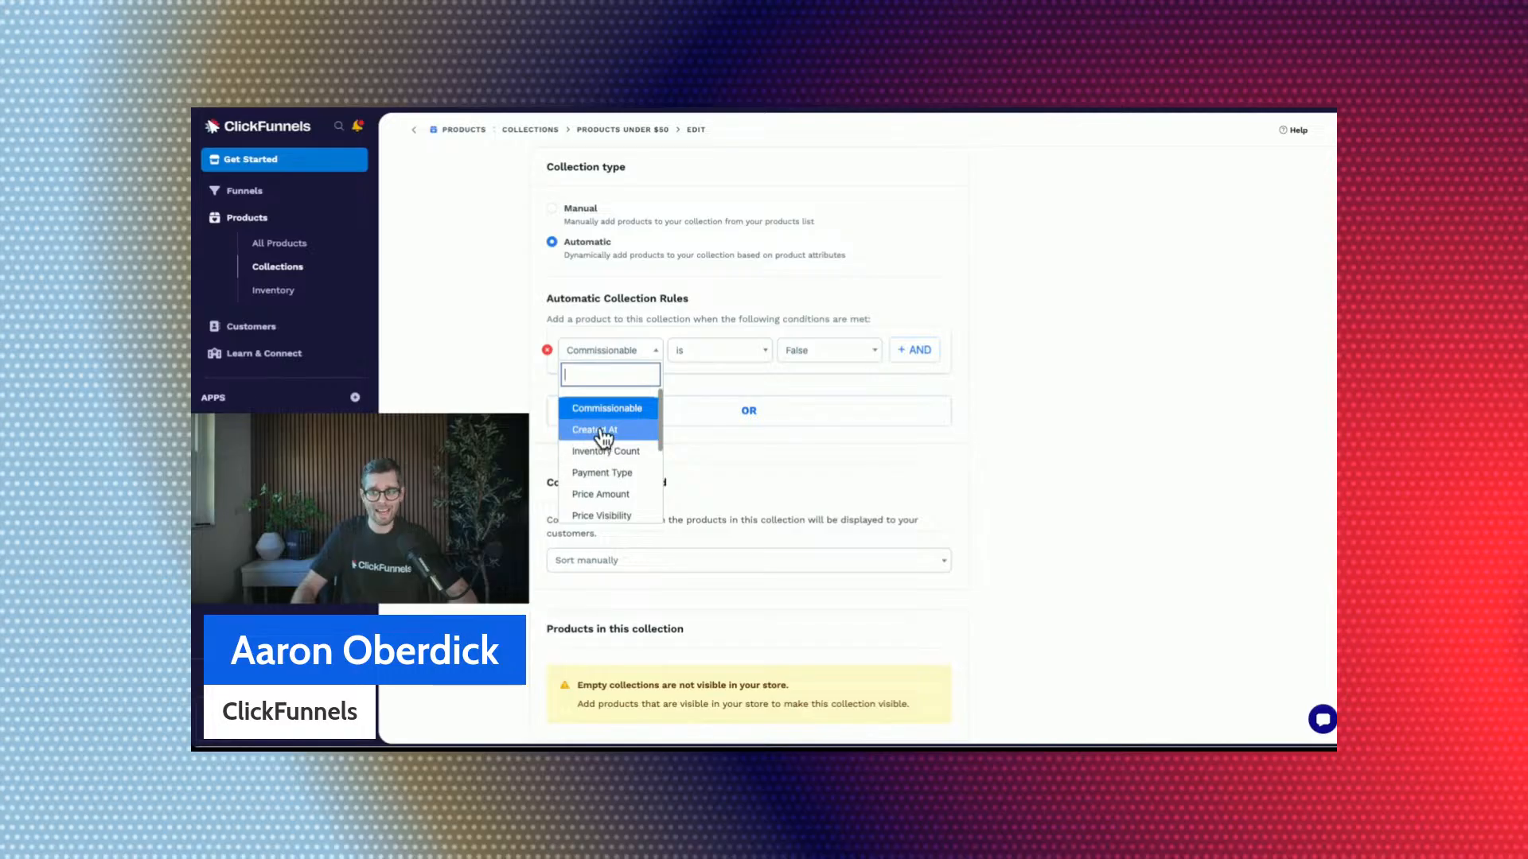
{"action": "scroll", "coordinate": [602, 436], "scroll_direction": "down", "scroll_amount": 3}
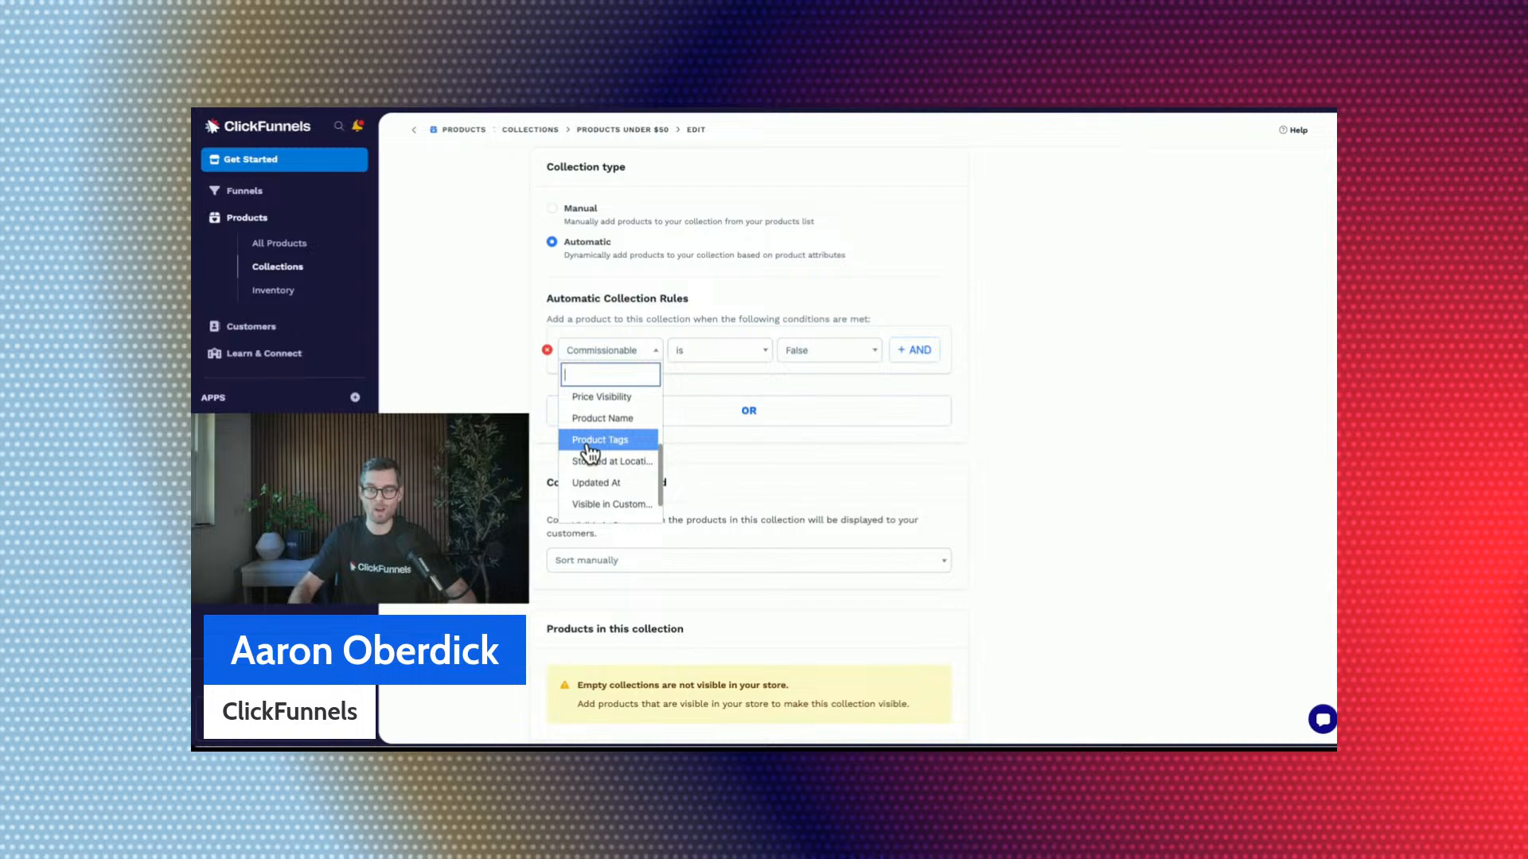
{"action": "type", "text": "'"}
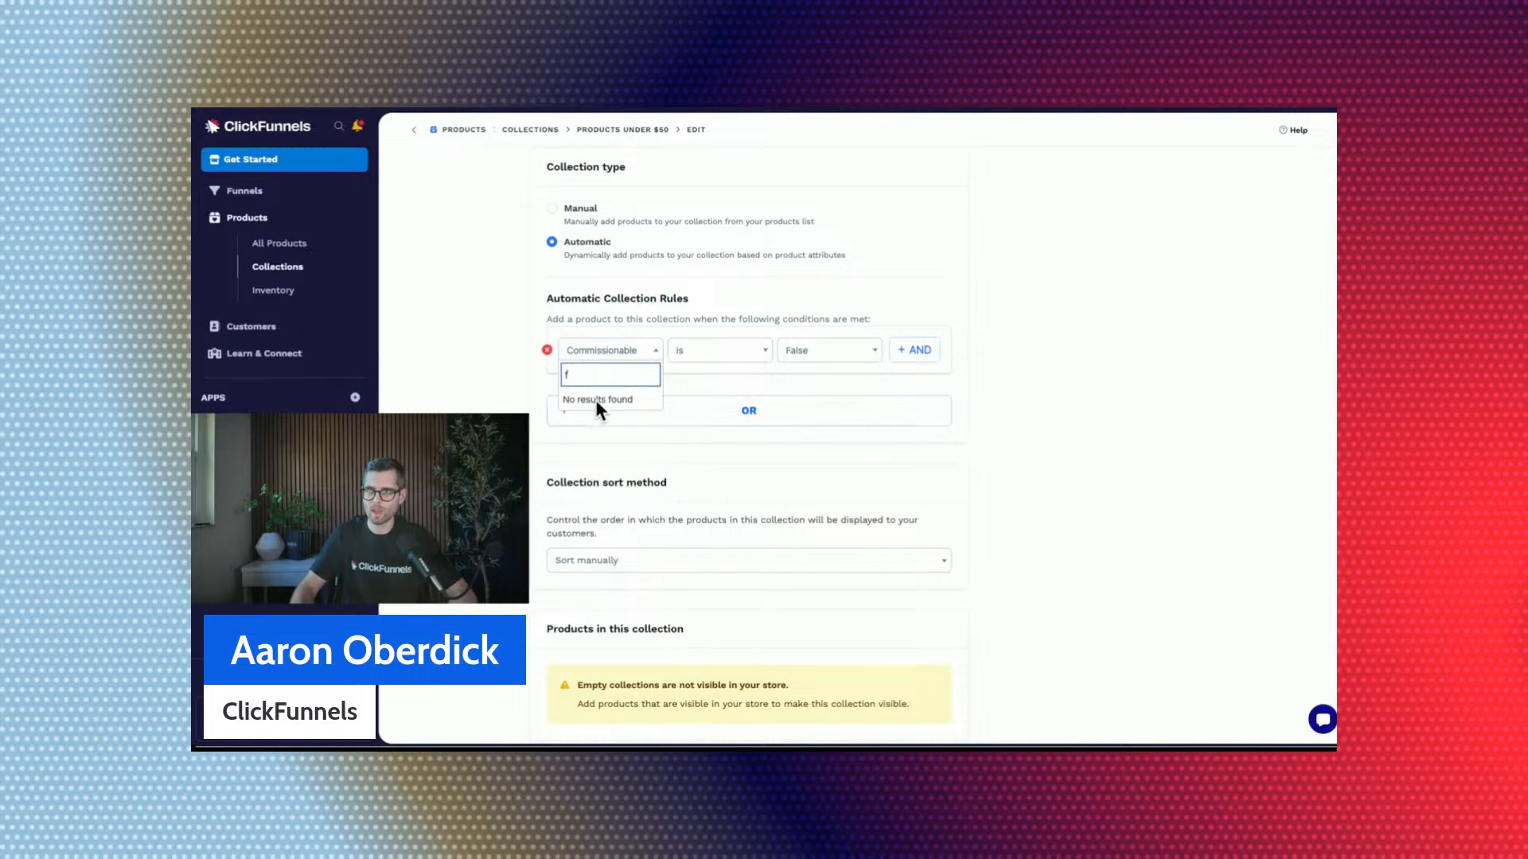
{"action": "key", "text": "BackSpace"}
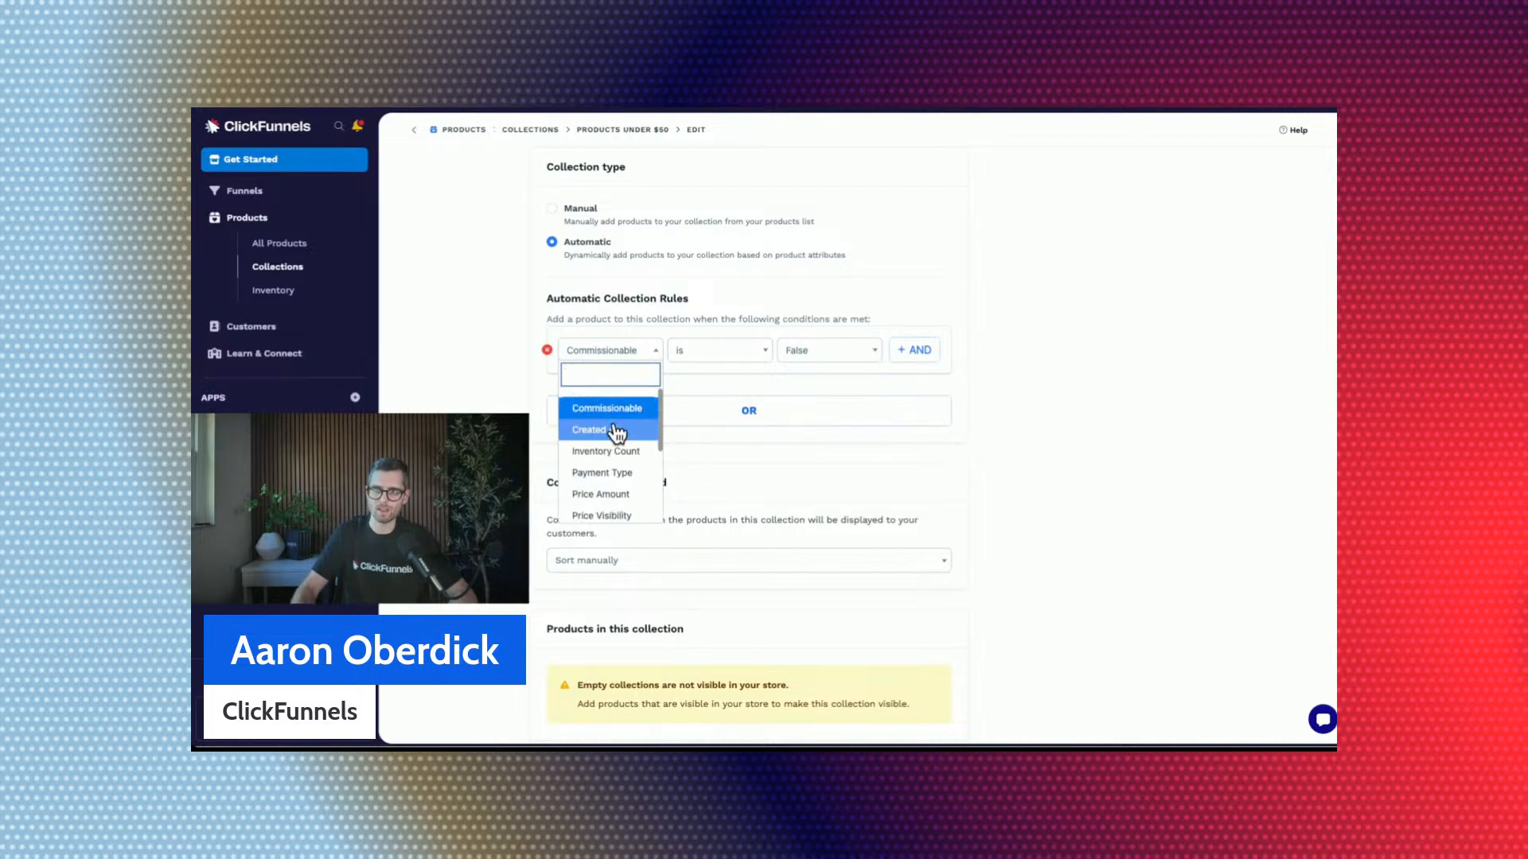
{"action": "scroll", "coordinate": [617, 434], "scroll_direction": "down", "scroll_amount": 1}
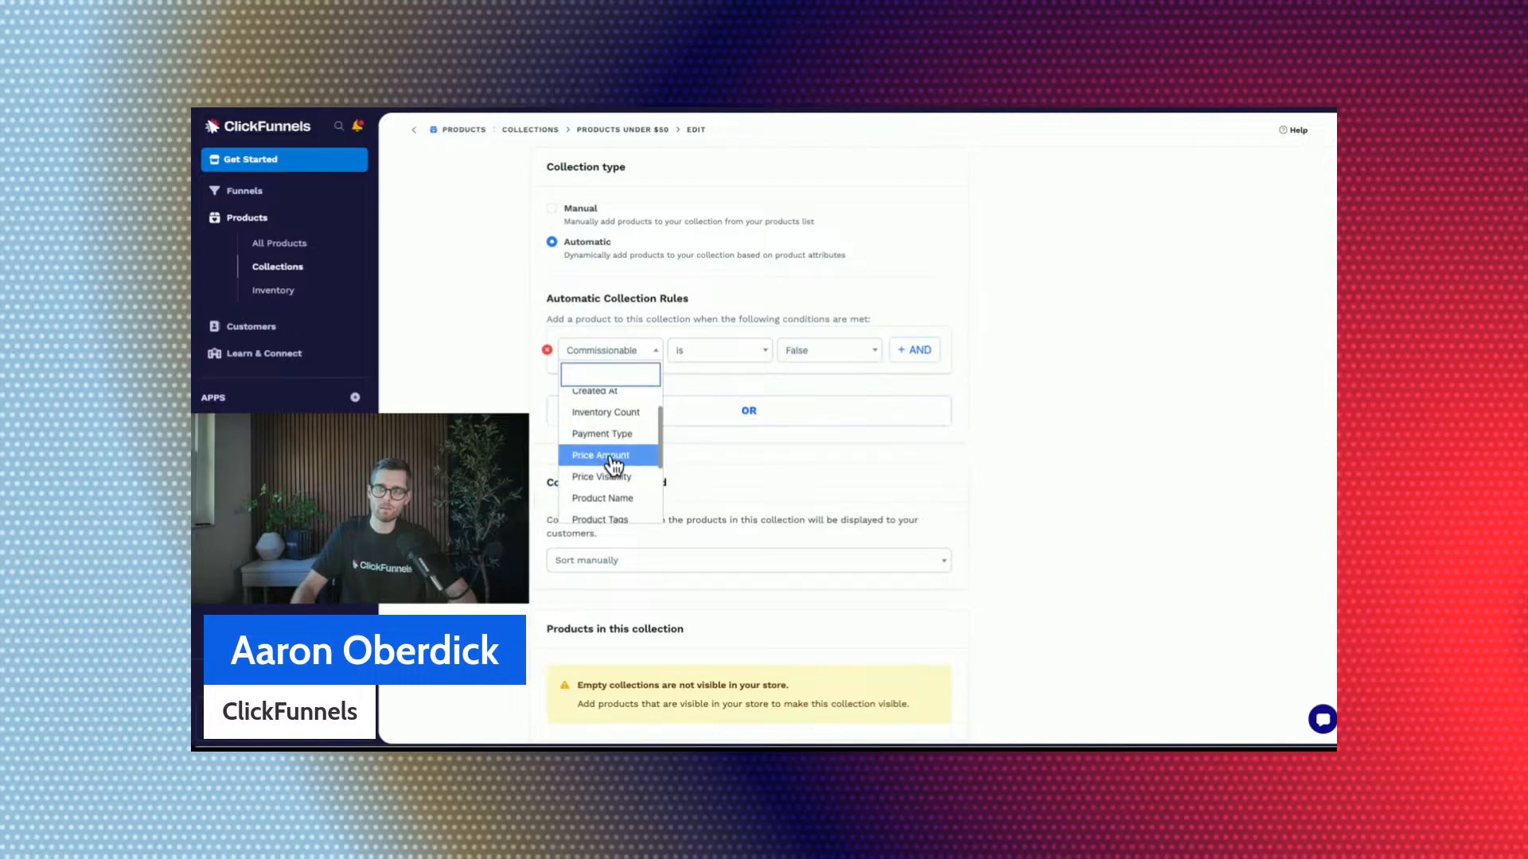
{"action": "left_click", "coordinate": [610, 457]}
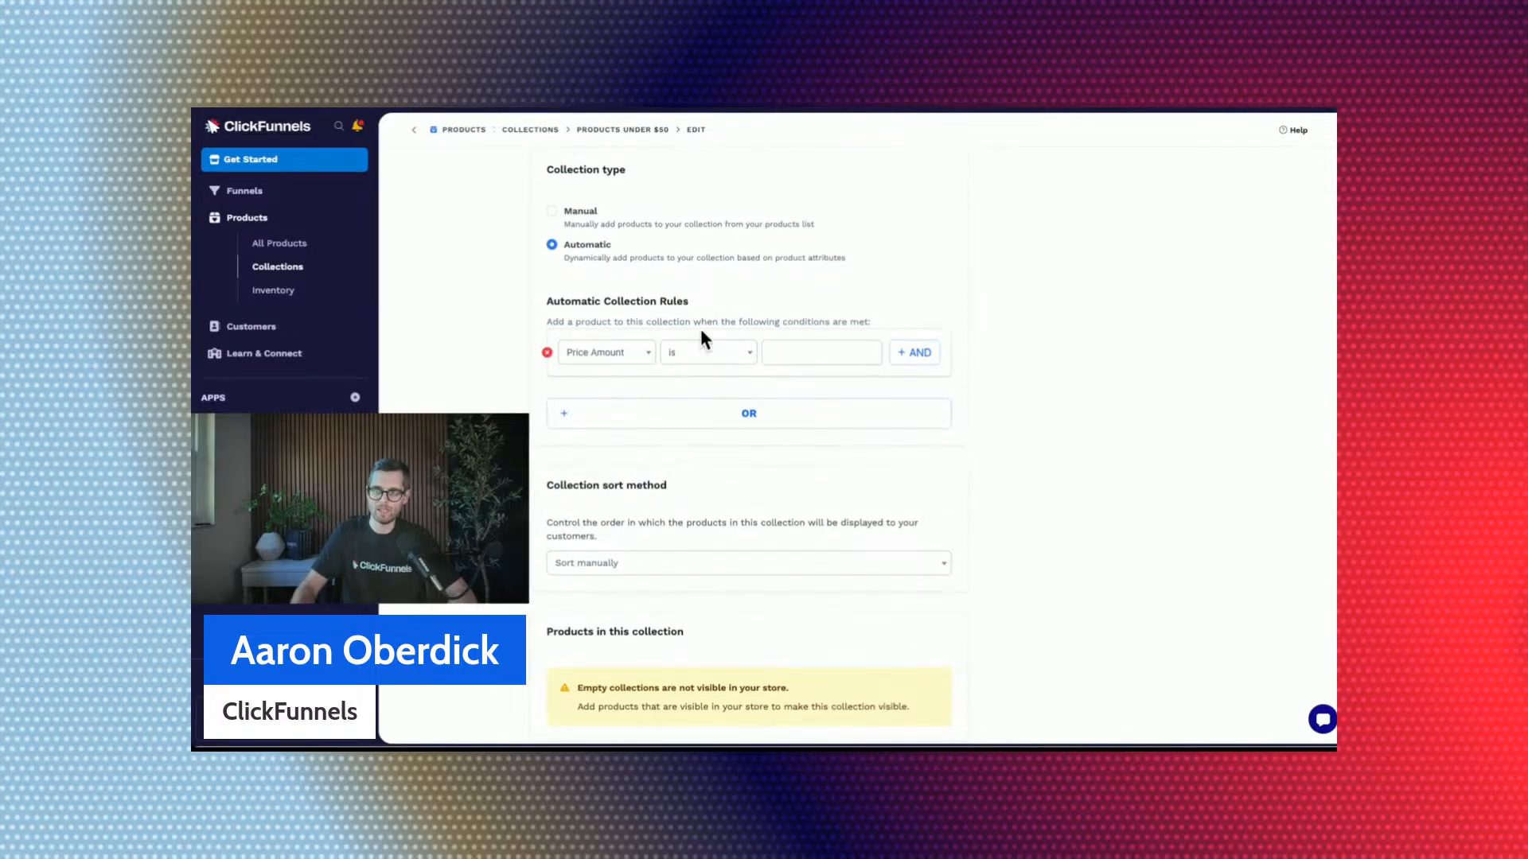
Complete the Price Amount rule with the condition "is less than" 50.
{"action": "left_click", "coordinate": [720, 358]}
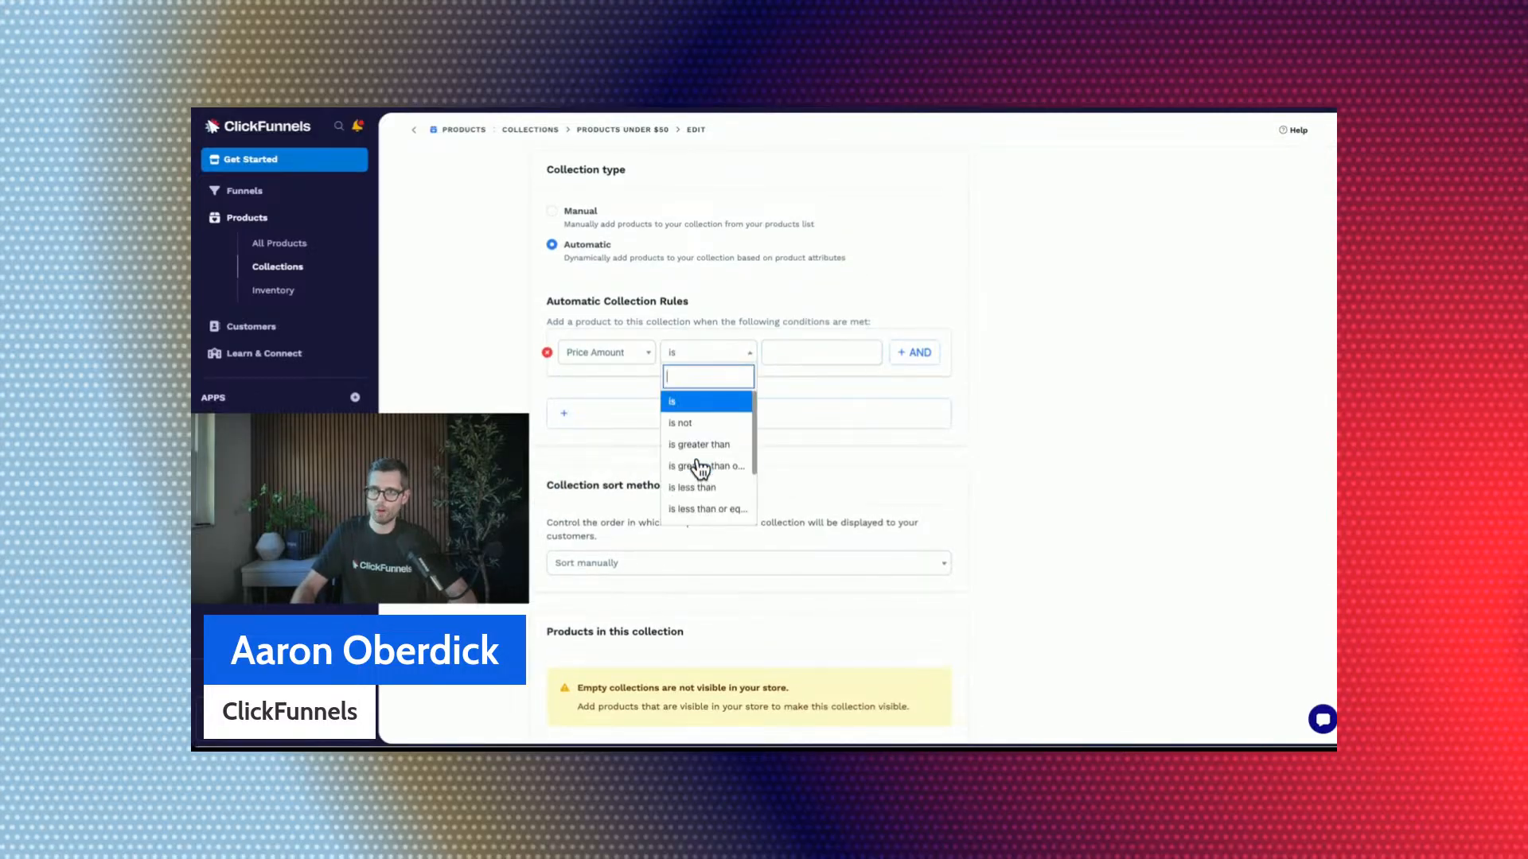
{"action": "left_click", "coordinate": [704, 358]}
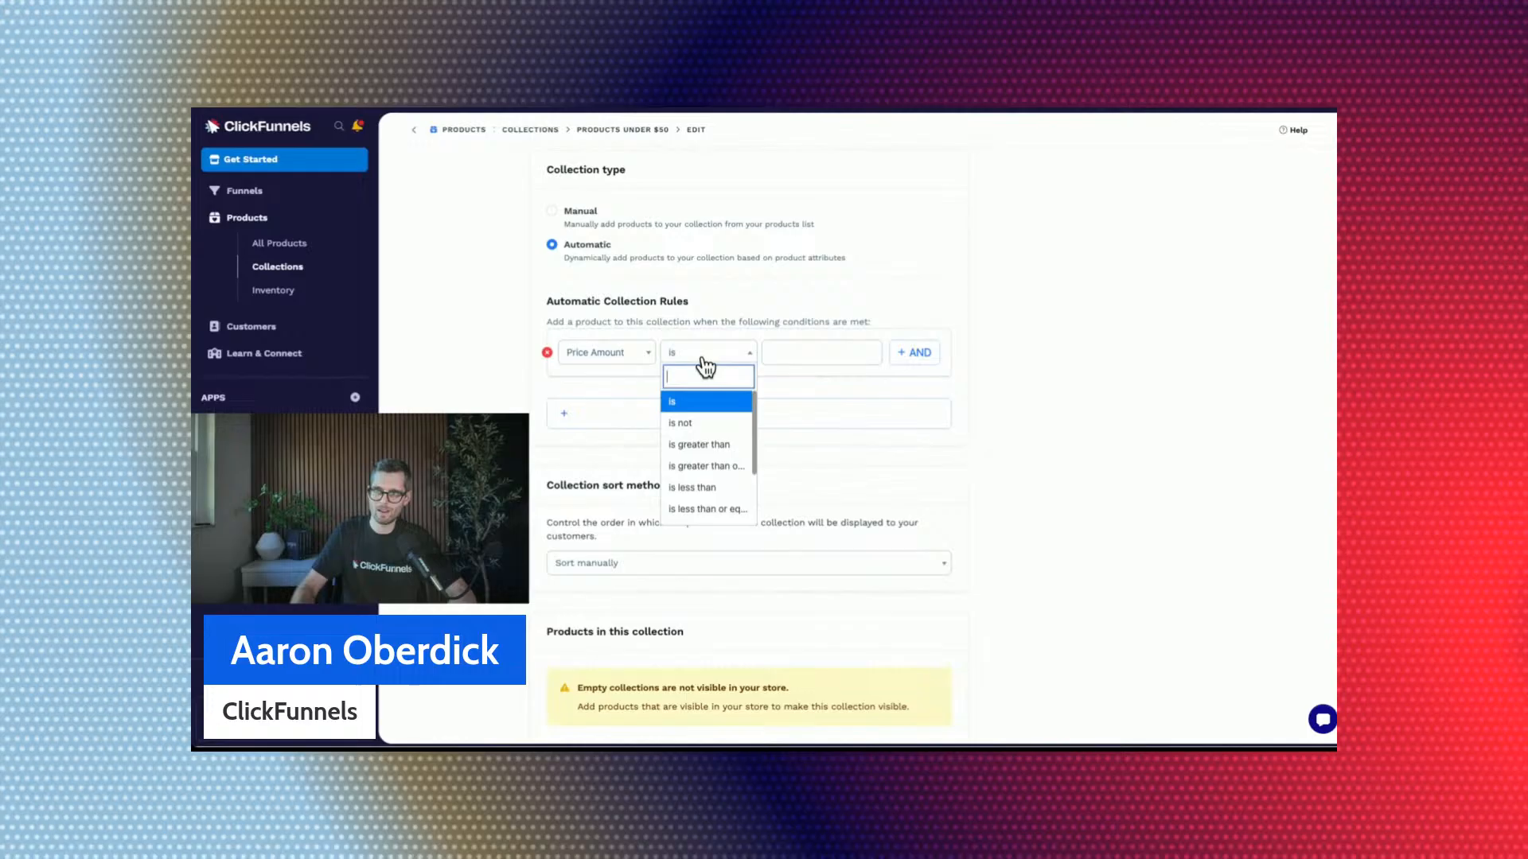
{"action": "scroll", "coordinate": [704, 449], "scroll_direction": "down", "scroll_amount": 1}
{"action": "left_click", "coordinate": [702, 456]}
{"action": "left_click", "coordinate": [818, 351]}
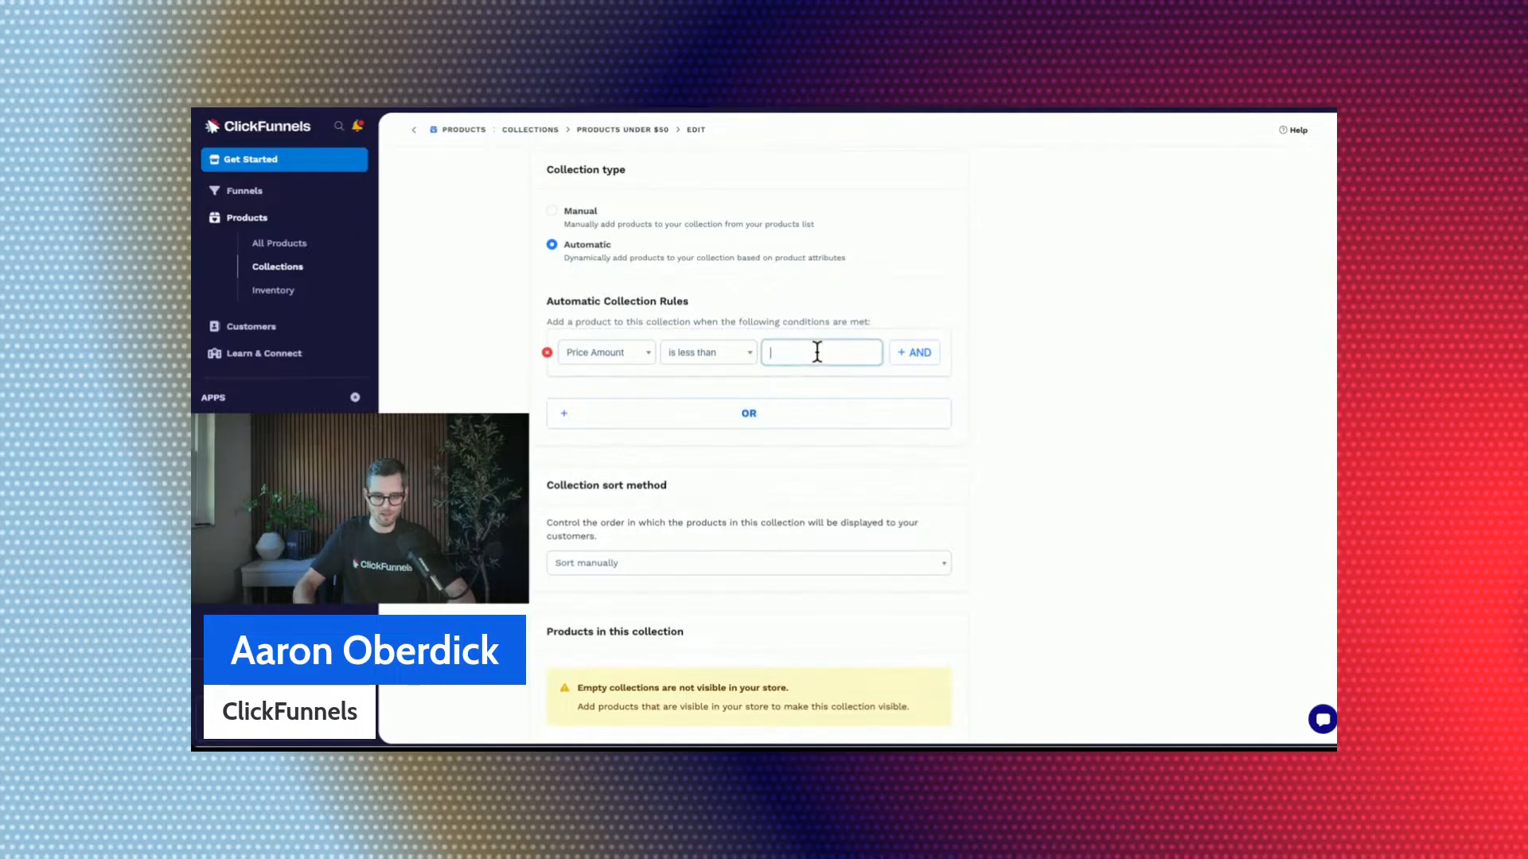
{"action": "type", "text": "50"}
{"action": "left_click", "coordinate": [1147, 351]}
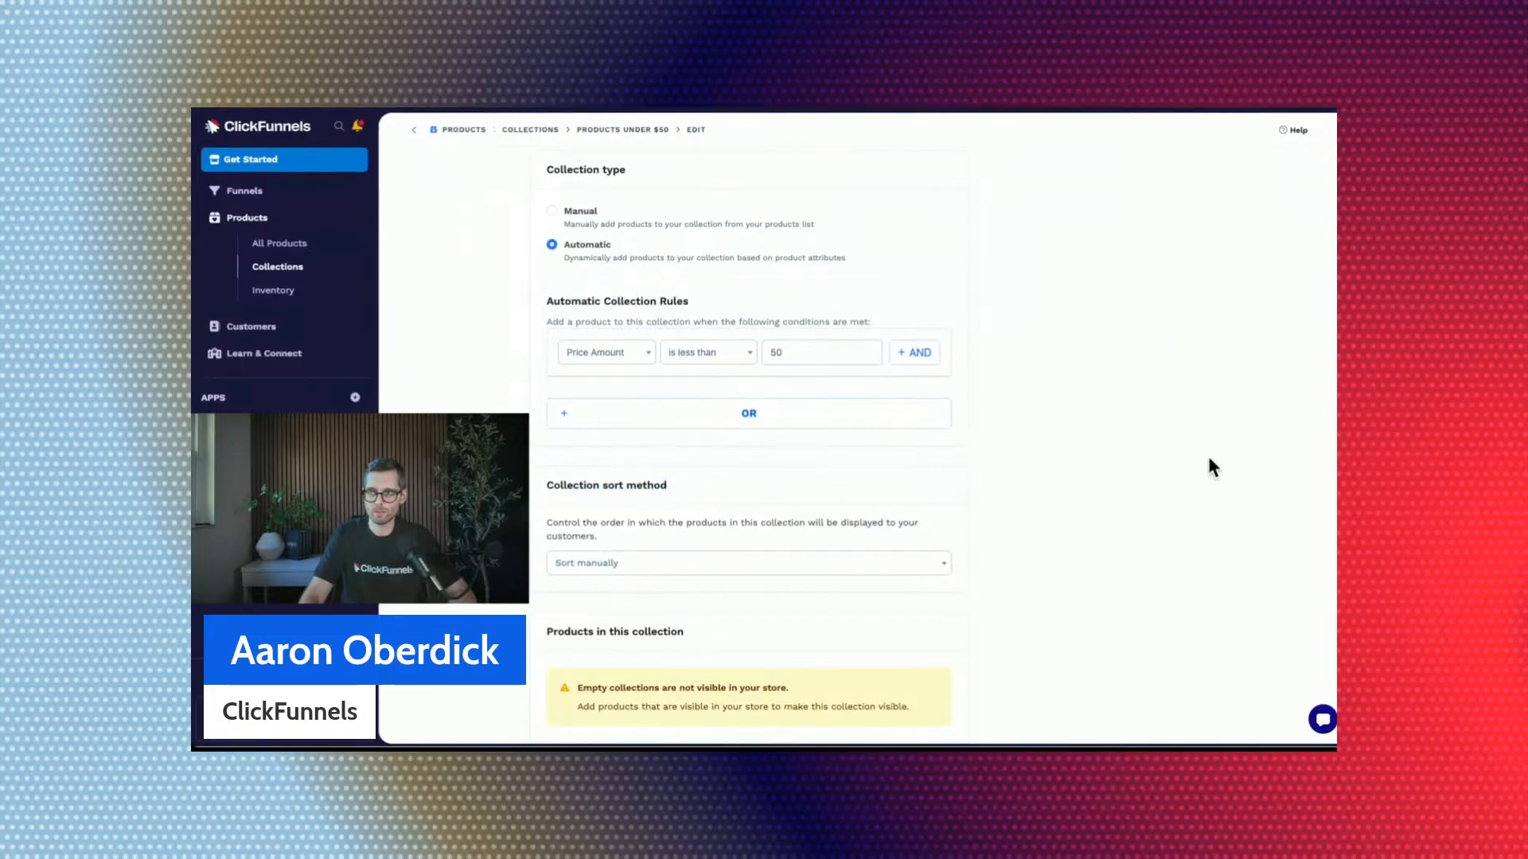
Set the collection sort method to Name (A-Z) and dismiss the update notification.
{"action": "left_click", "coordinate": [605, 566]}
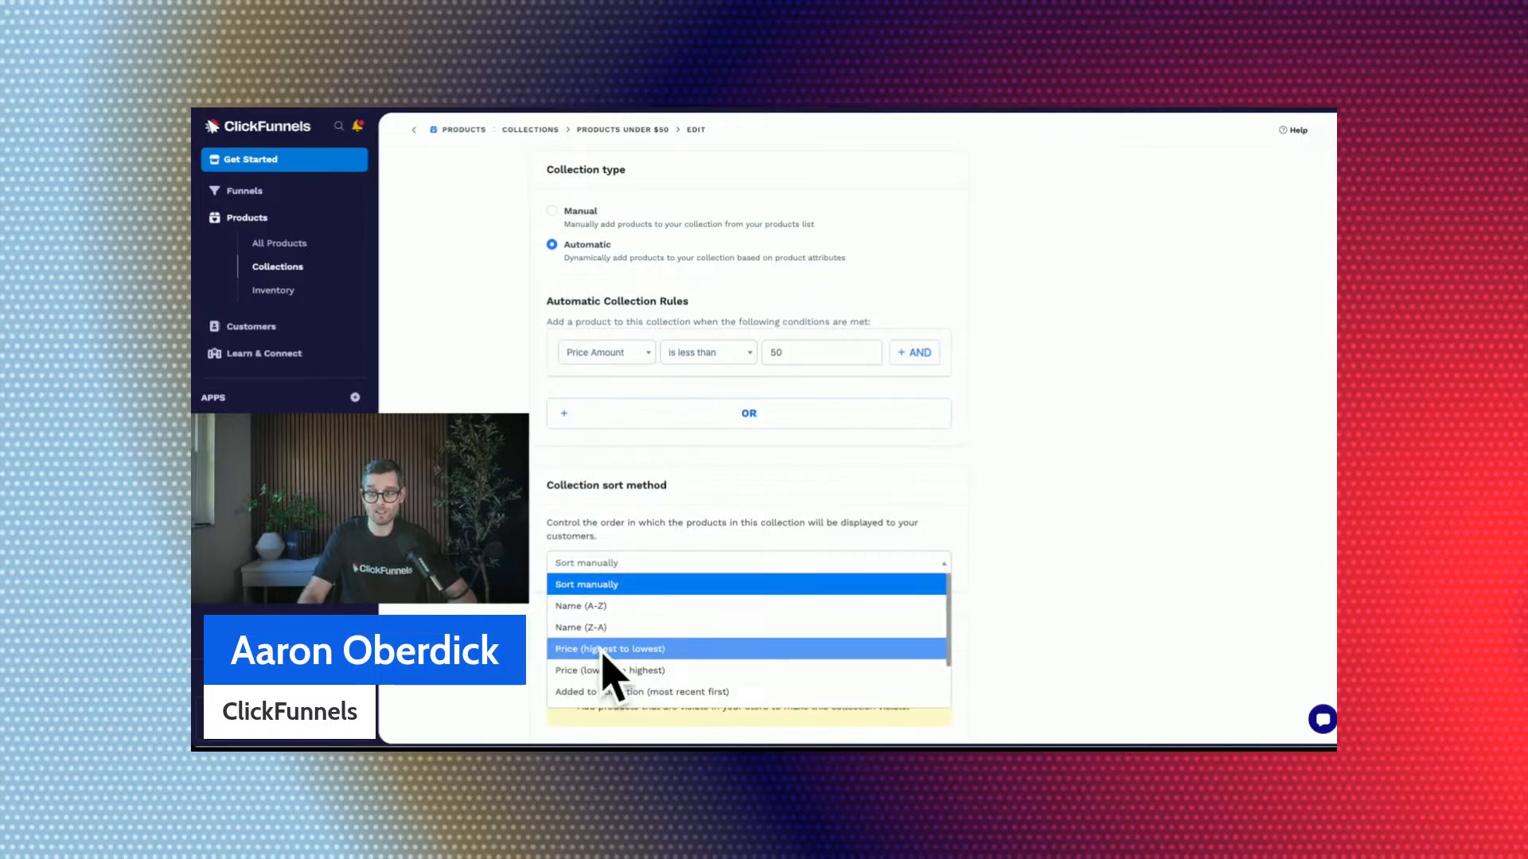
{"action": "scroll", "coordinate": [604, 669], "scroll_direction": "down", "scroll_amount": 1}
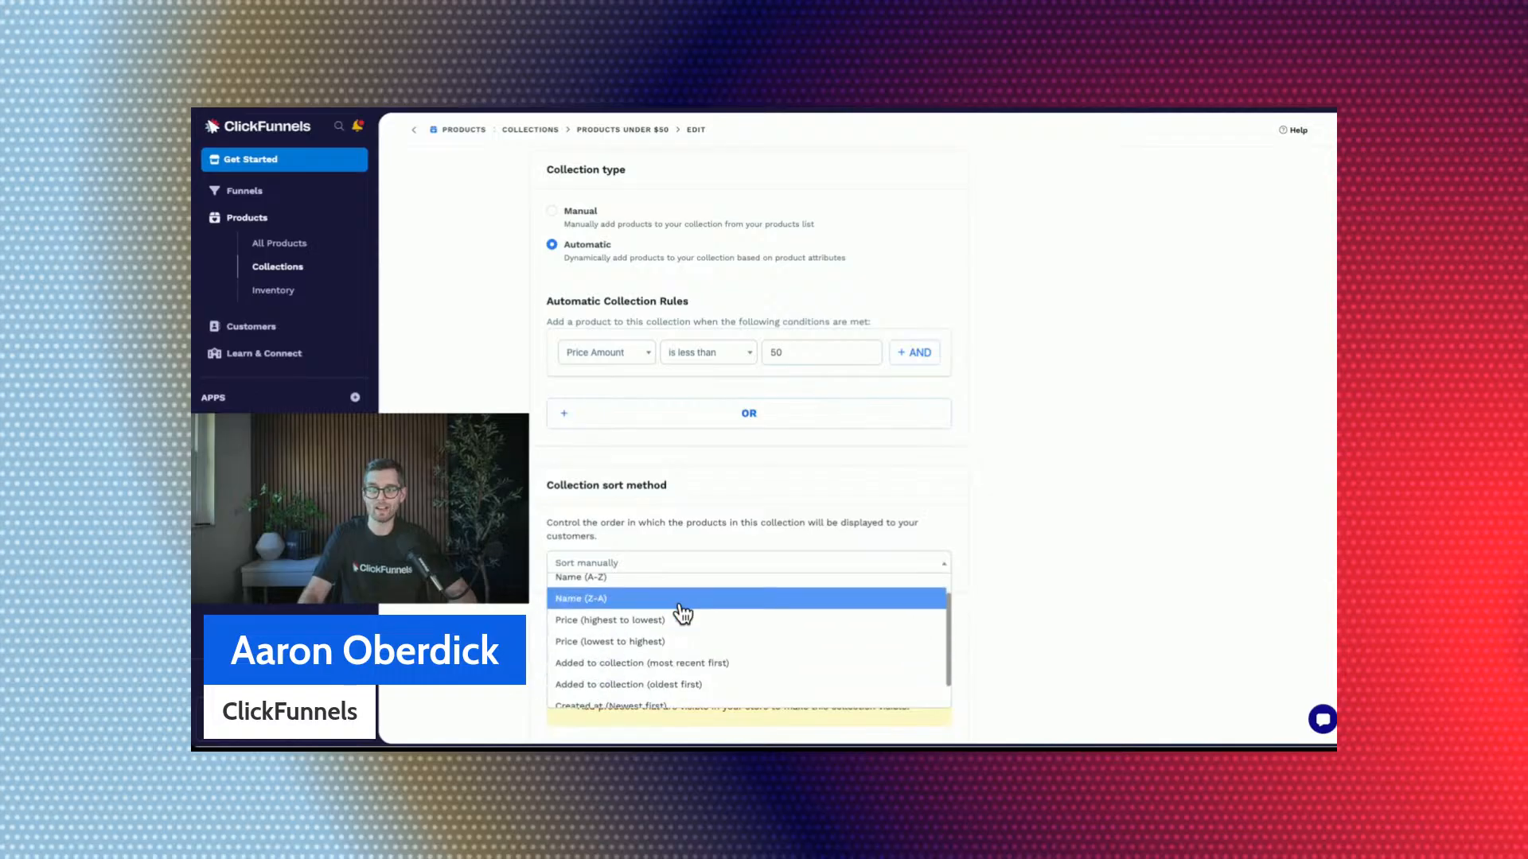
{"action": "scroll", "coordinate": [682, 613], "scroll_direction": "down", "scroll_amount": 1}
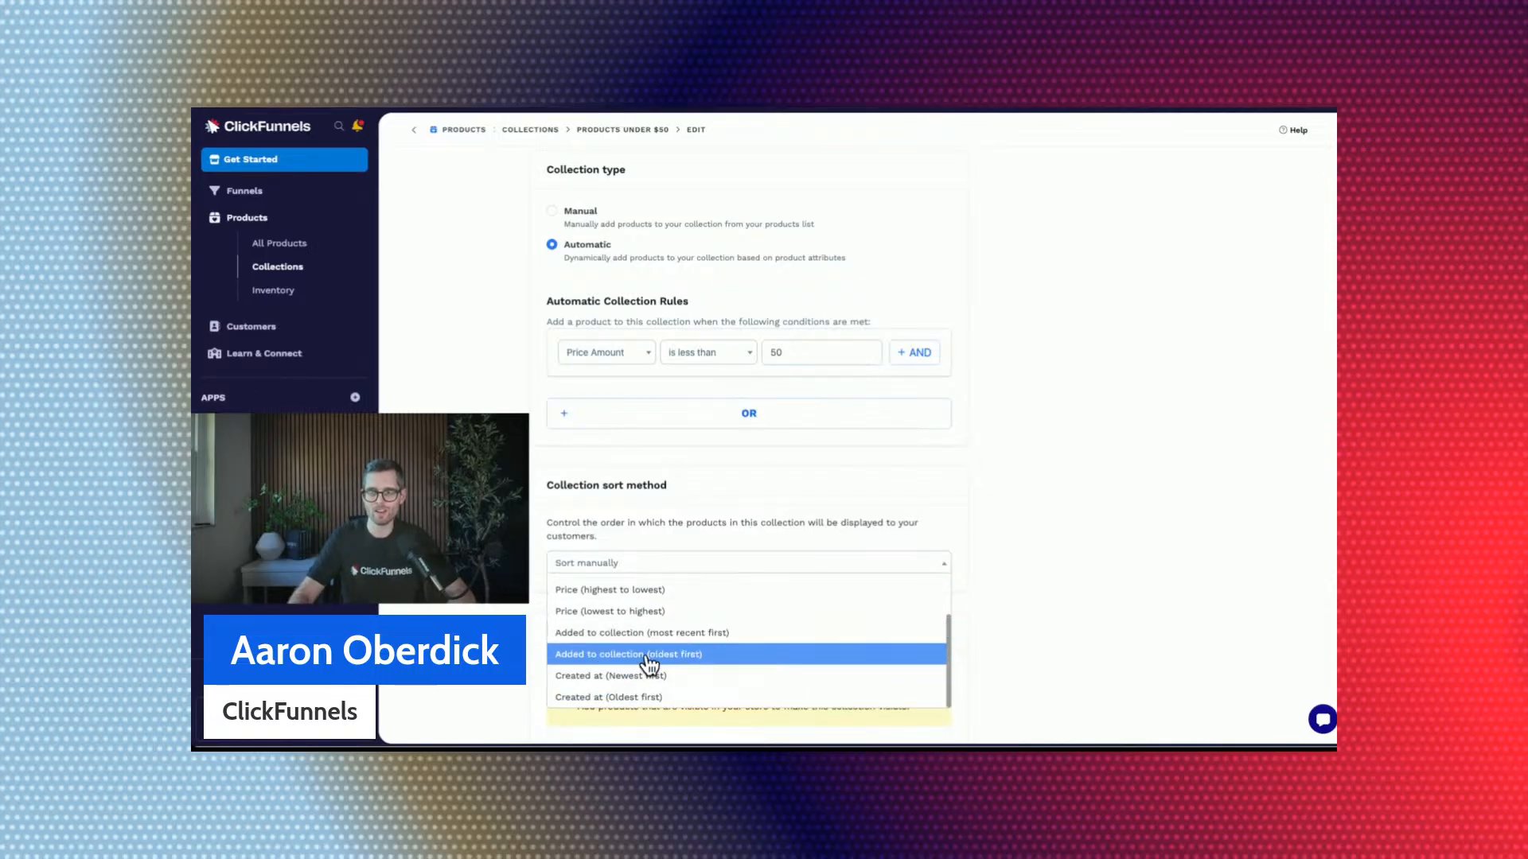
{"action": "scroll", "coordinate": [649, 657], "scroll_direction": "up", "scroll_amount": 2}
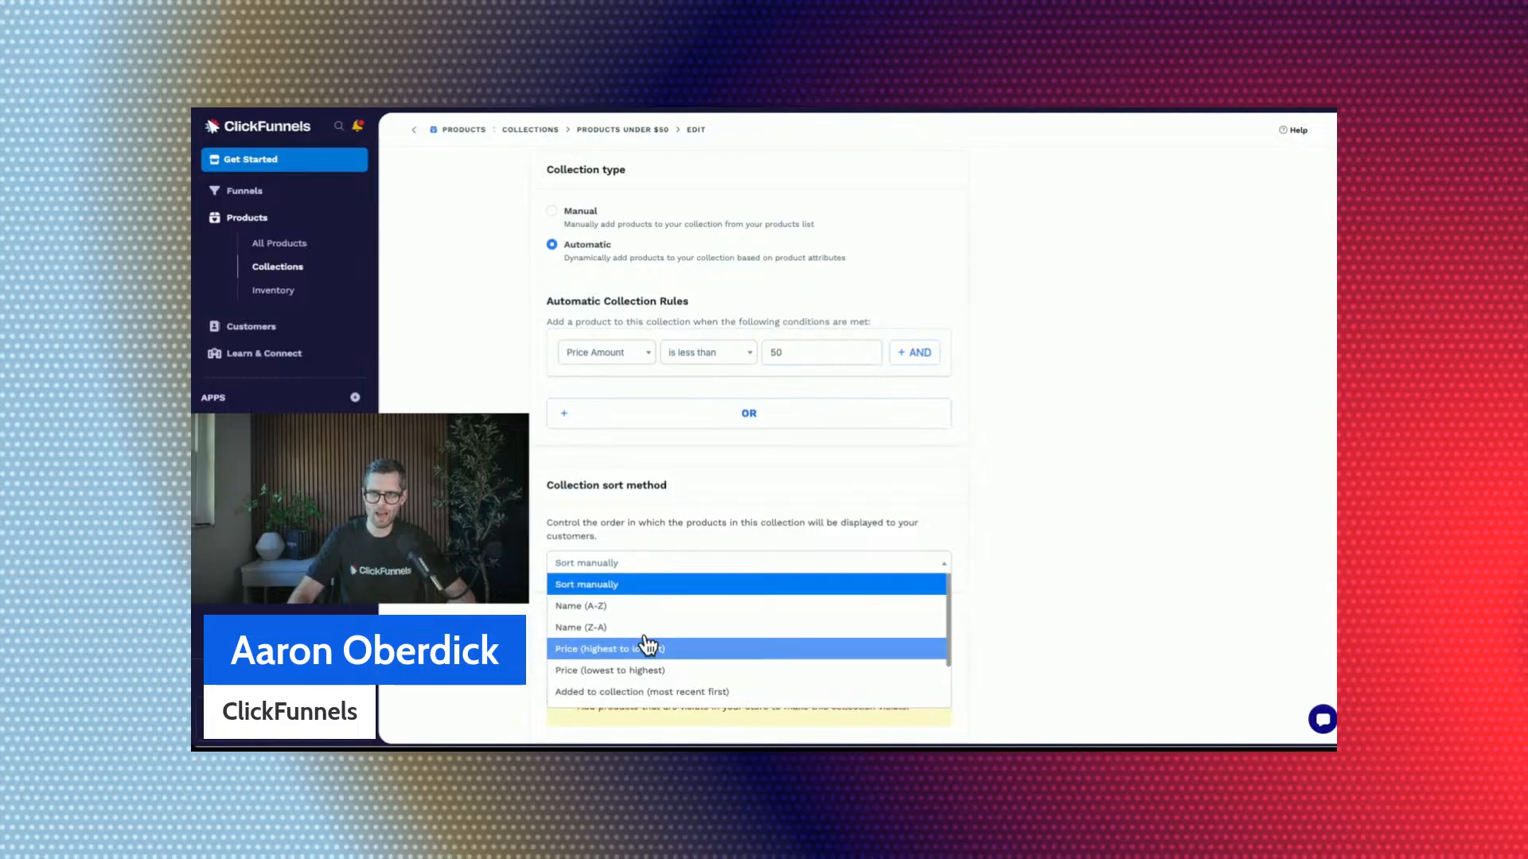
{"action": "left_click", "coordinate": [620, 606]}
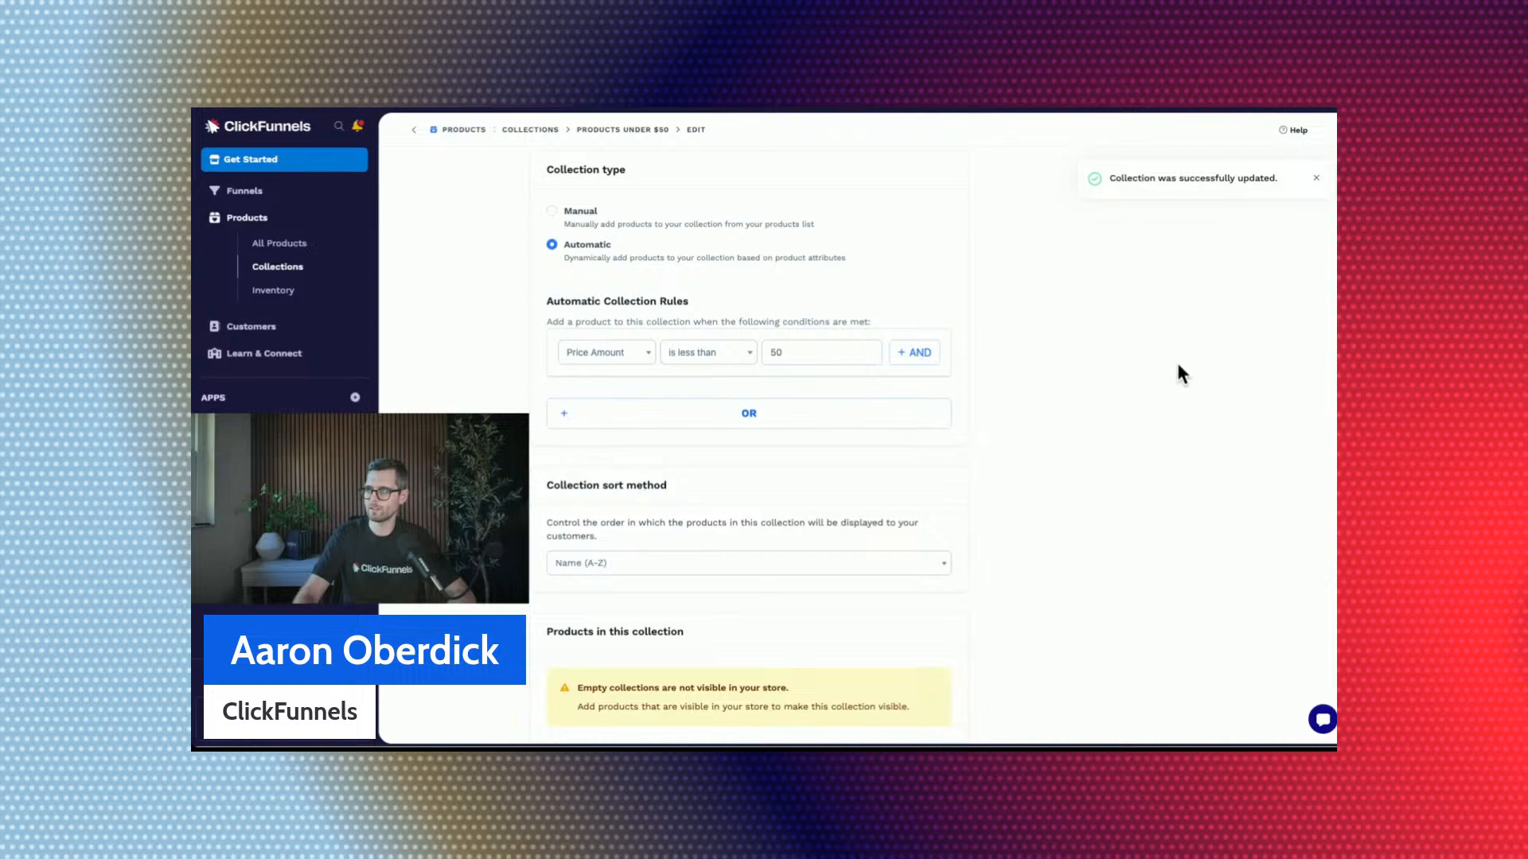
{"action": "left_click", "coordinate": [1316, 178]}
{"action": "scroll", "coordinate": [1131, 308], "scroll_direction": "down", "scroll_amount": 1}
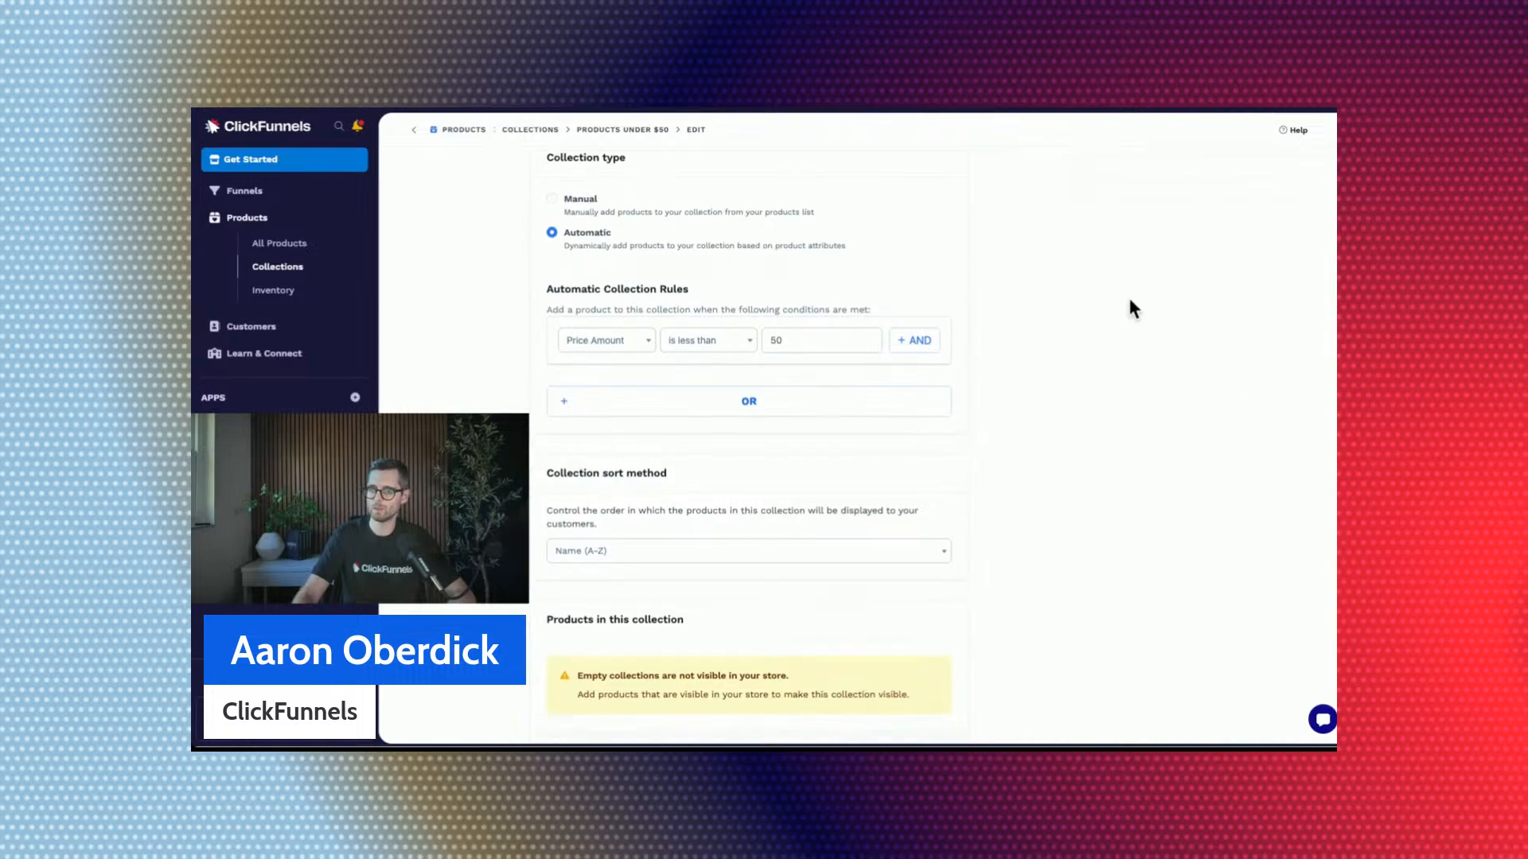
Set the collection type to Automatic again and create a filter based on Price Amount.
{"action": "scroll", "coordinate": [1134, 309], "scroll_direction": "up", "scroll_amount": 1}
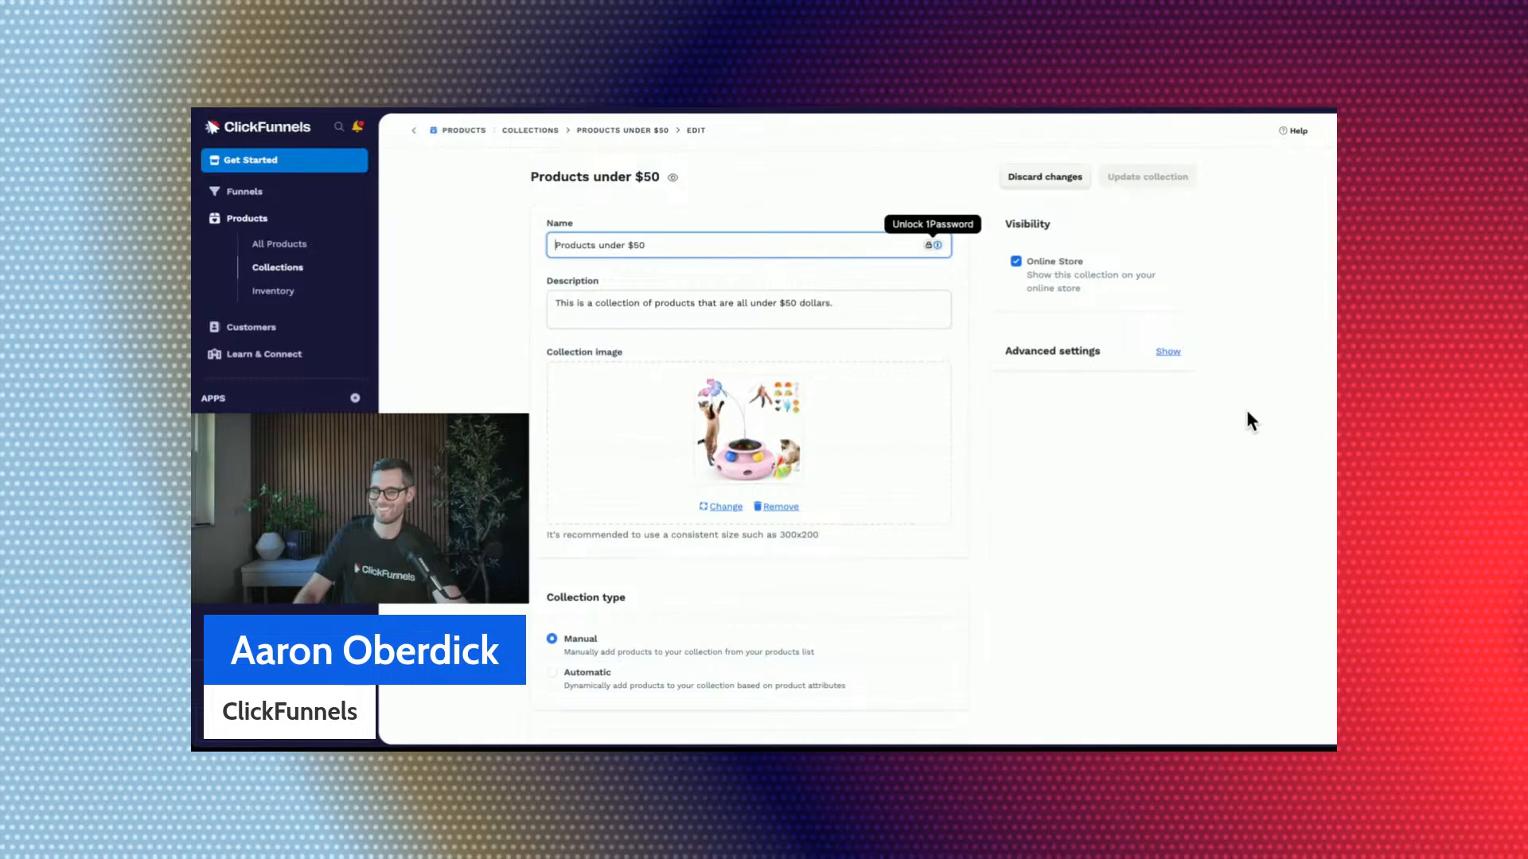
{"action": "scroll", "coordinate": [1244, 408], "scroll_direction": "down", "scroll_amount": 3}
{"action": "scroll", "coordinate": [1247, 422], "scroll_direction": "down", "scroll_amount": 2}
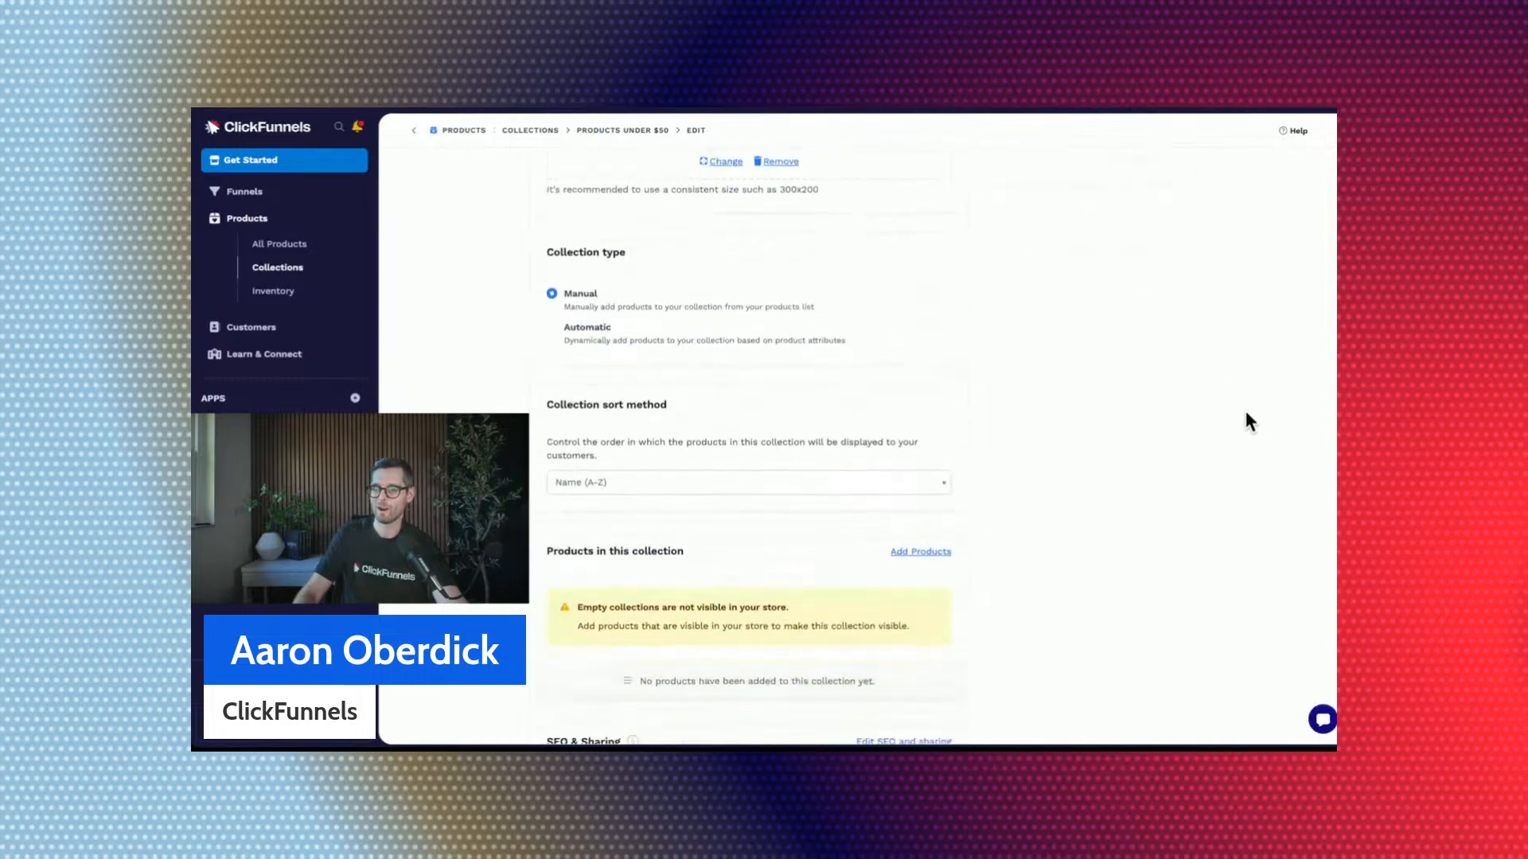
{"action": "left_click", "coordinate": [552, 328]}
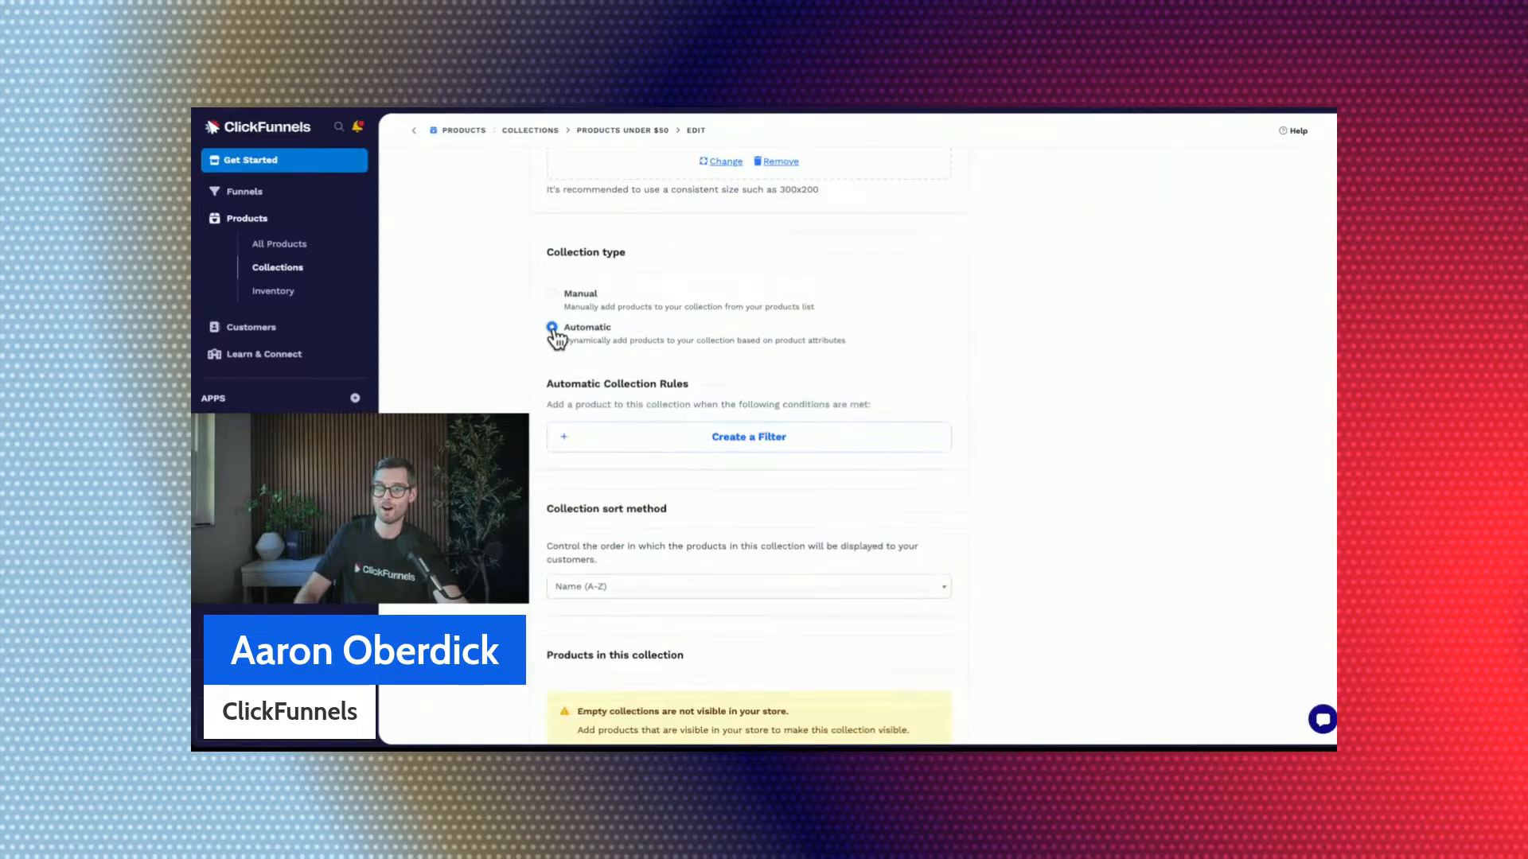
{"action": "left_click", "coordinate": [738, 439]}
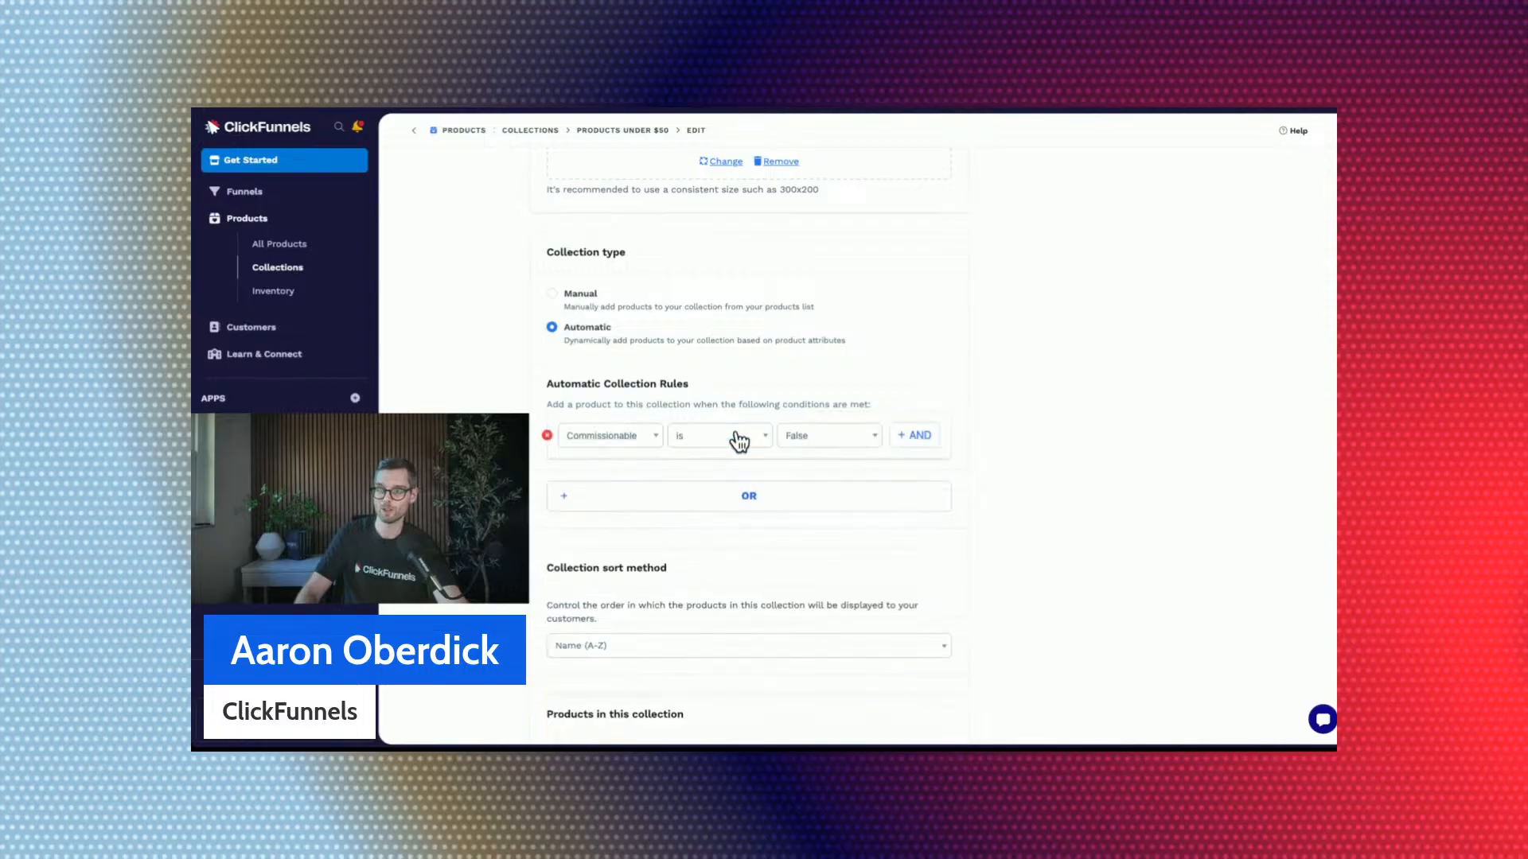
{"action": "left_click", "coordinate": [585, 440]}
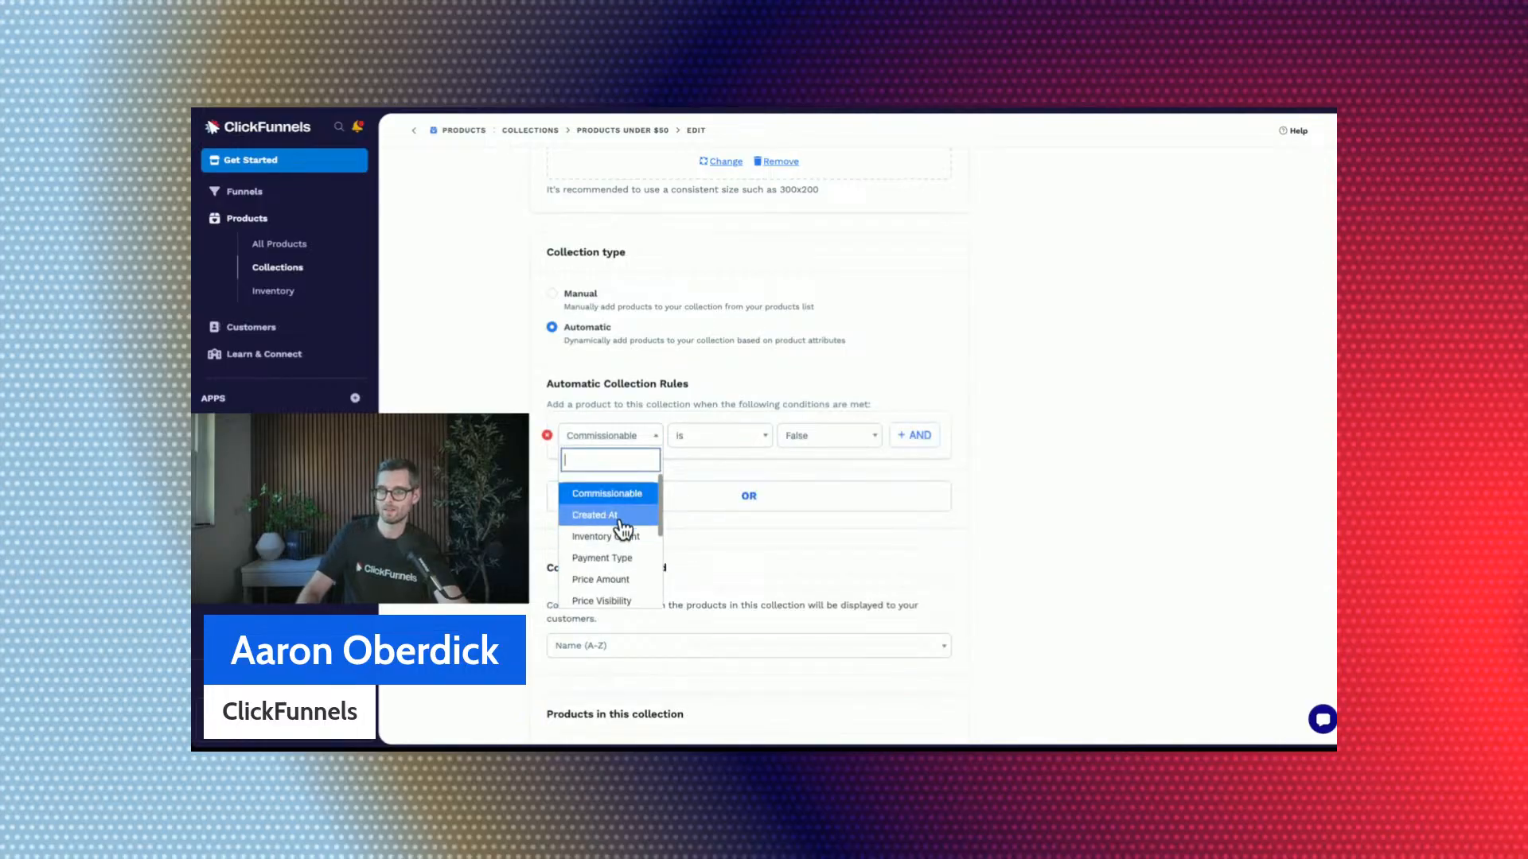
{"action": "scroll", "coordinate": [623, 529], "scroll_direction": "down", "scroll_amount": 1}
{"action": "left_click", "coordinate": [625, 537]}
Make the price filter match amounts that are less than 50 and update the collection.
{"action": "left_click", "coordinate": [712, 436]}
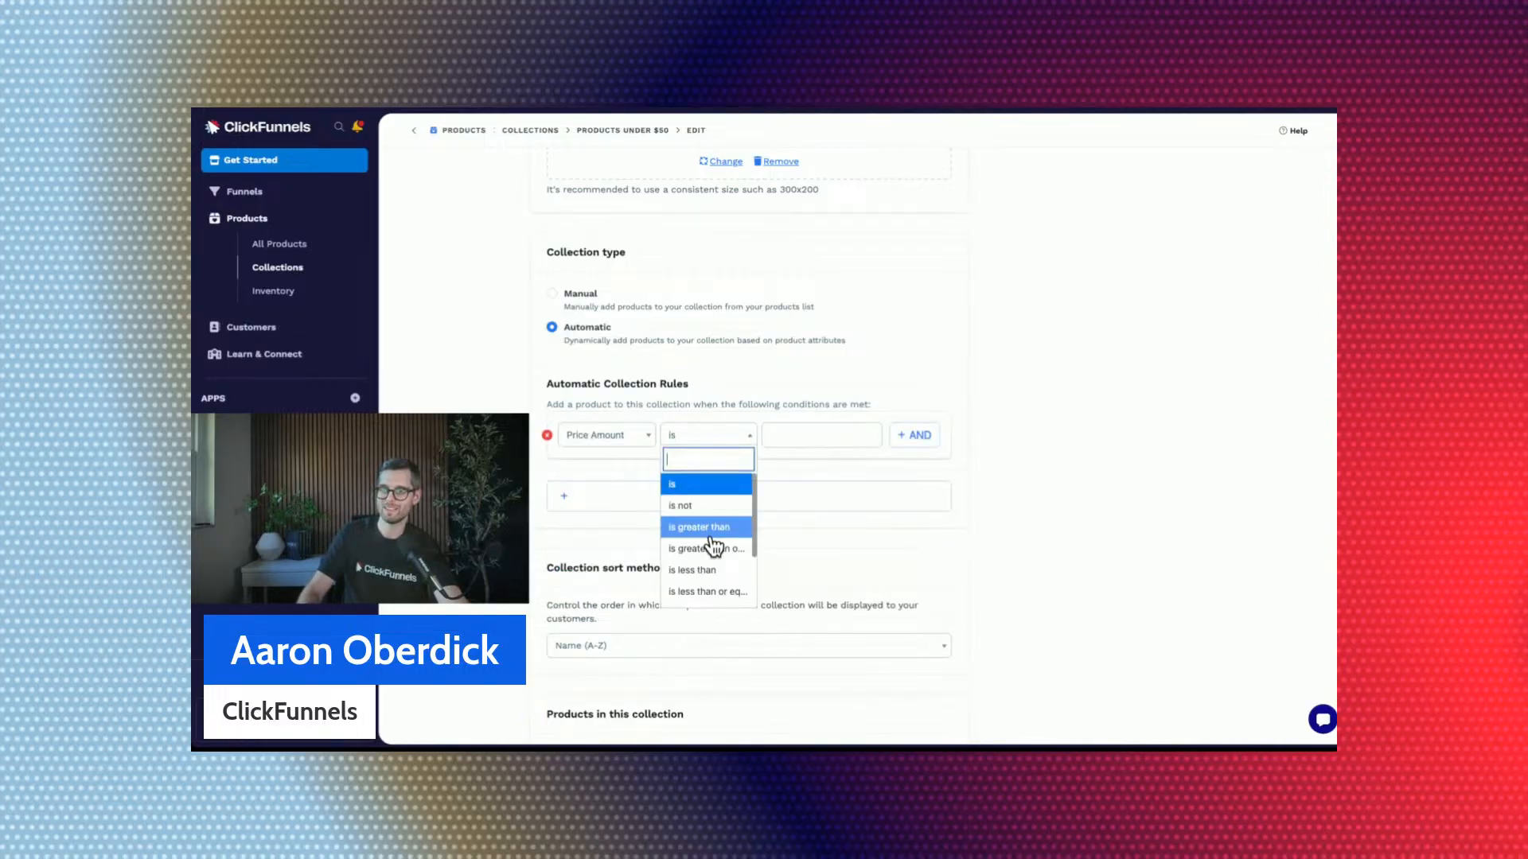
{"action": "left_click", "coordinate": [700, 570]}
{"action": "left_click", "coordinate": [798, 436]}
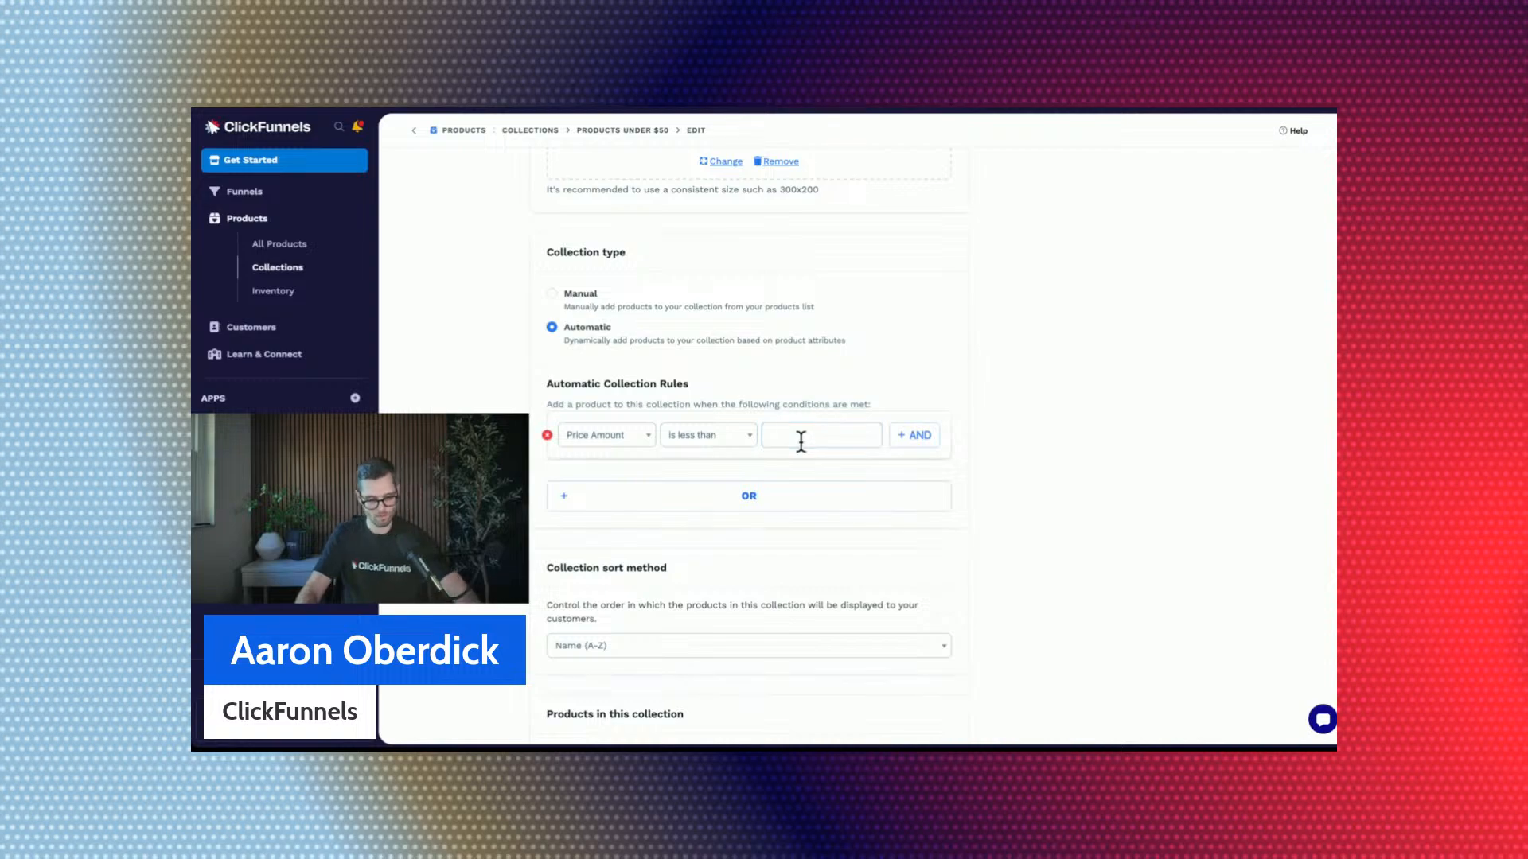
{"action": "left_click", "coordinate": [794, 432]}
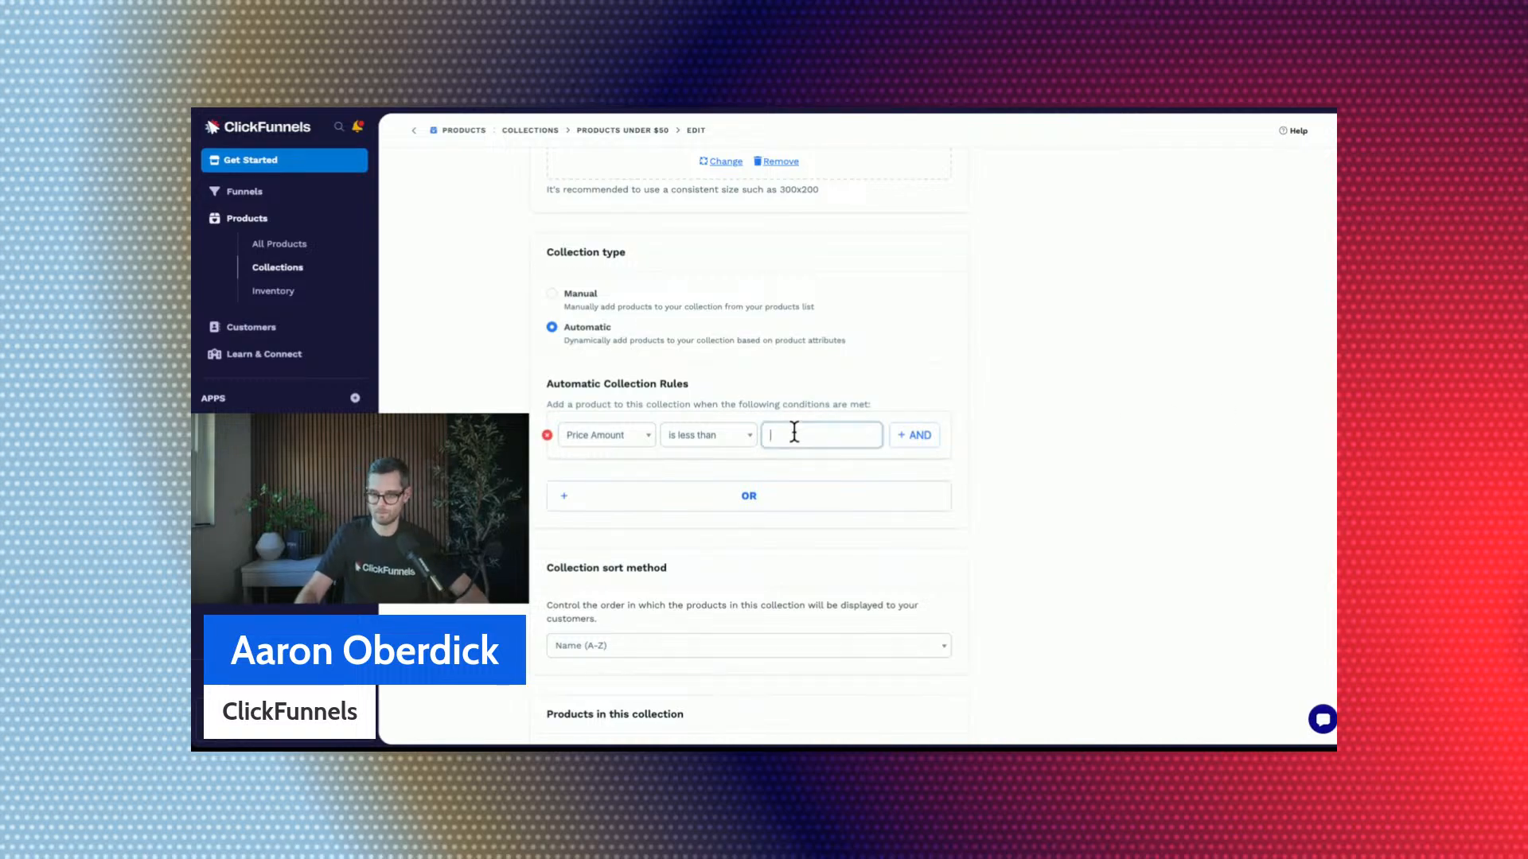
{"action": "type", "text": "50"}
{"action": "left_click", "coordinate": [1166, 417]}
{"action": "scroll", "coordinate": [1088, 425], "scroll_direction": "up", "scroll_amount": 3}
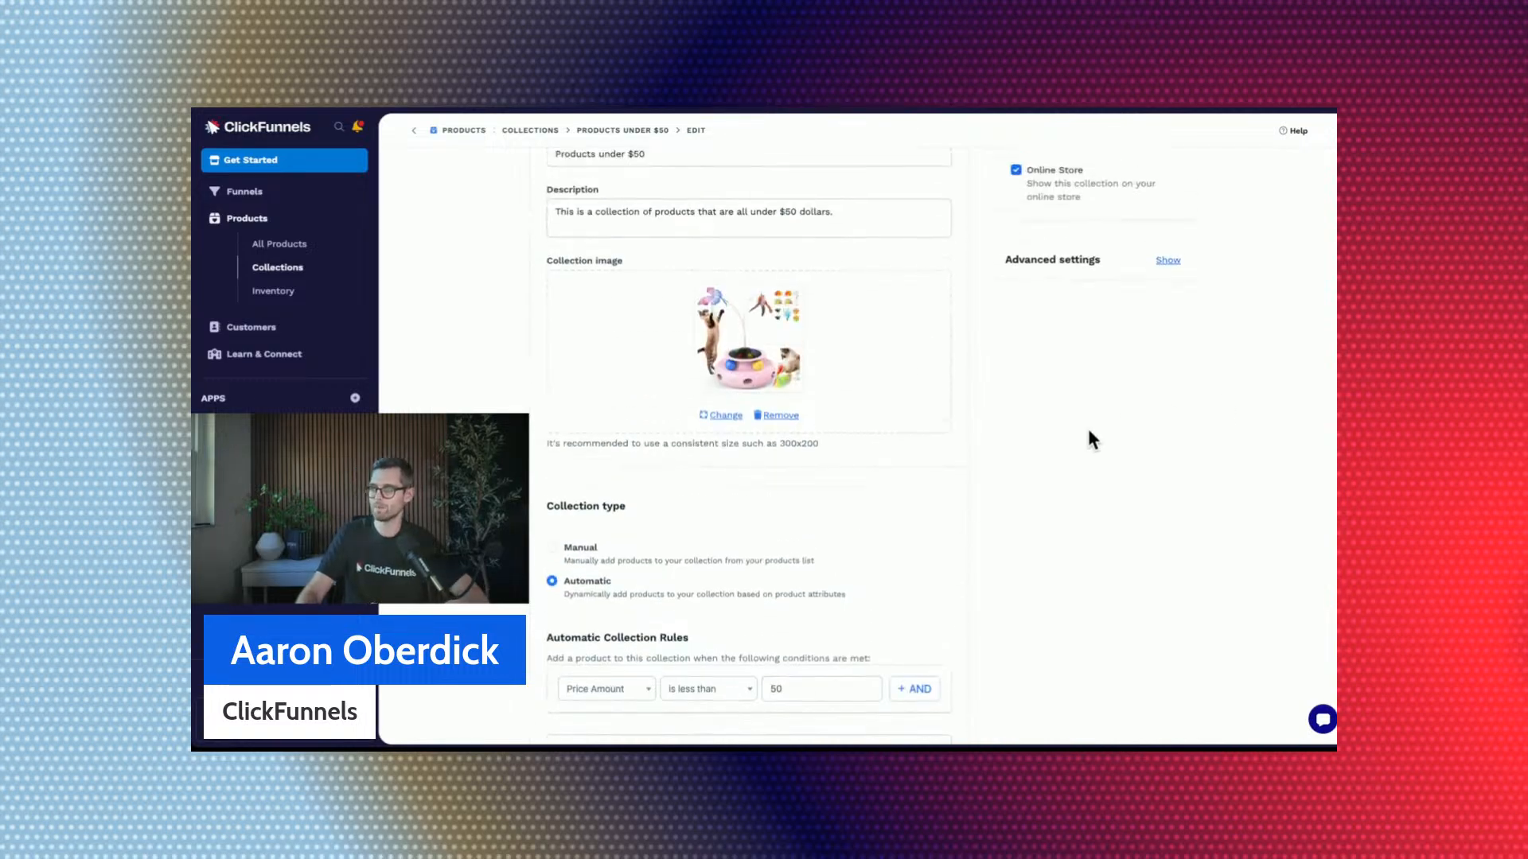
{"action": "scroll", "coordinate": [1089, 431], "scroll_direction": "up", "scroll_amount": 2}
{"action": "scroll", "coordinate": [1088, 431], "scroll_direction": "down", "scroll_amount": 10}
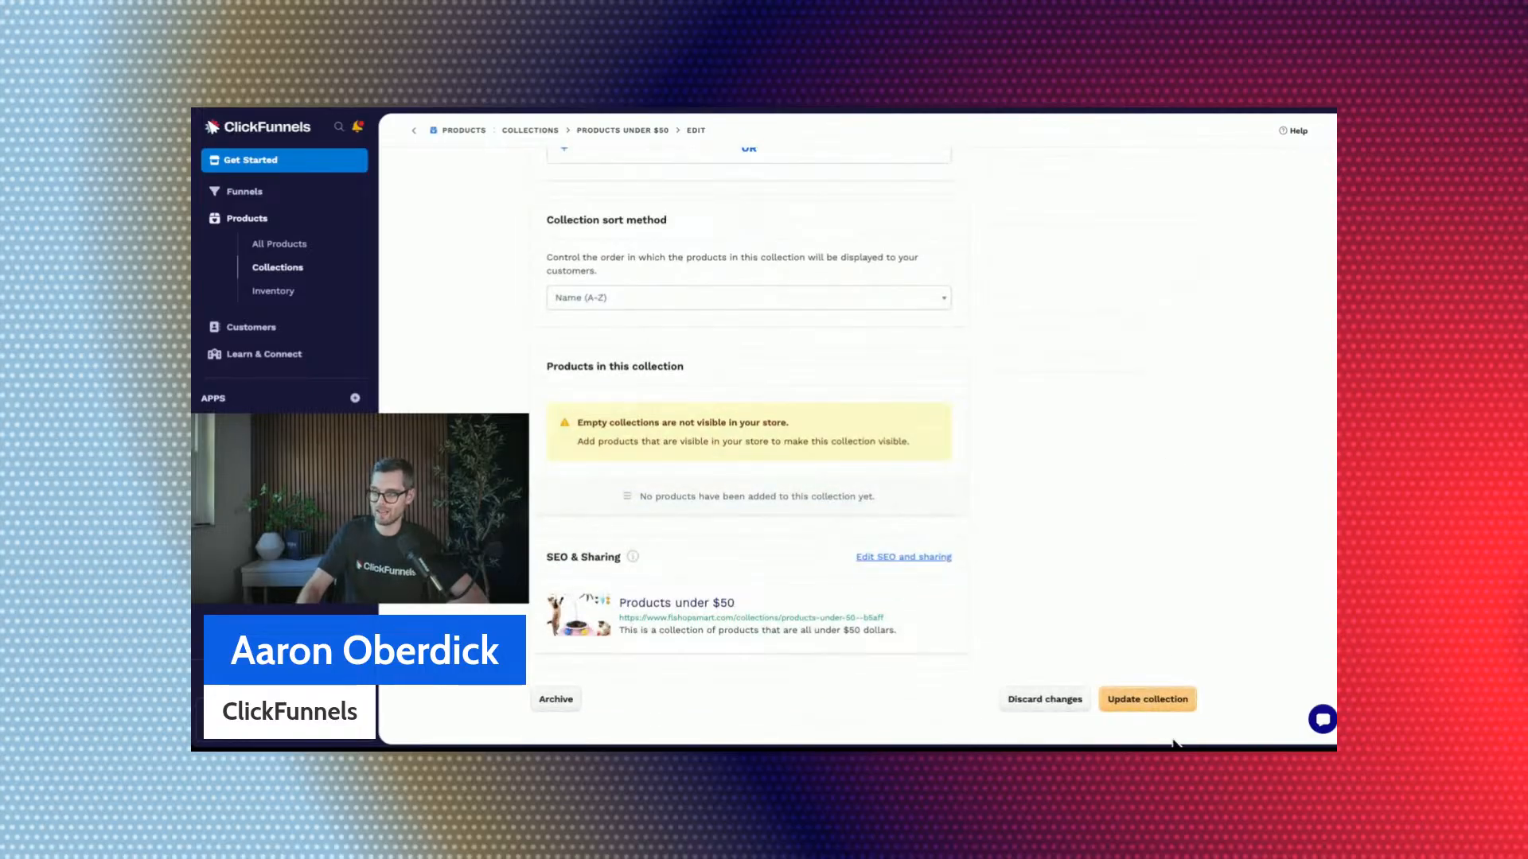
{"action": "left_click", "coordinate": [1157, 701]}
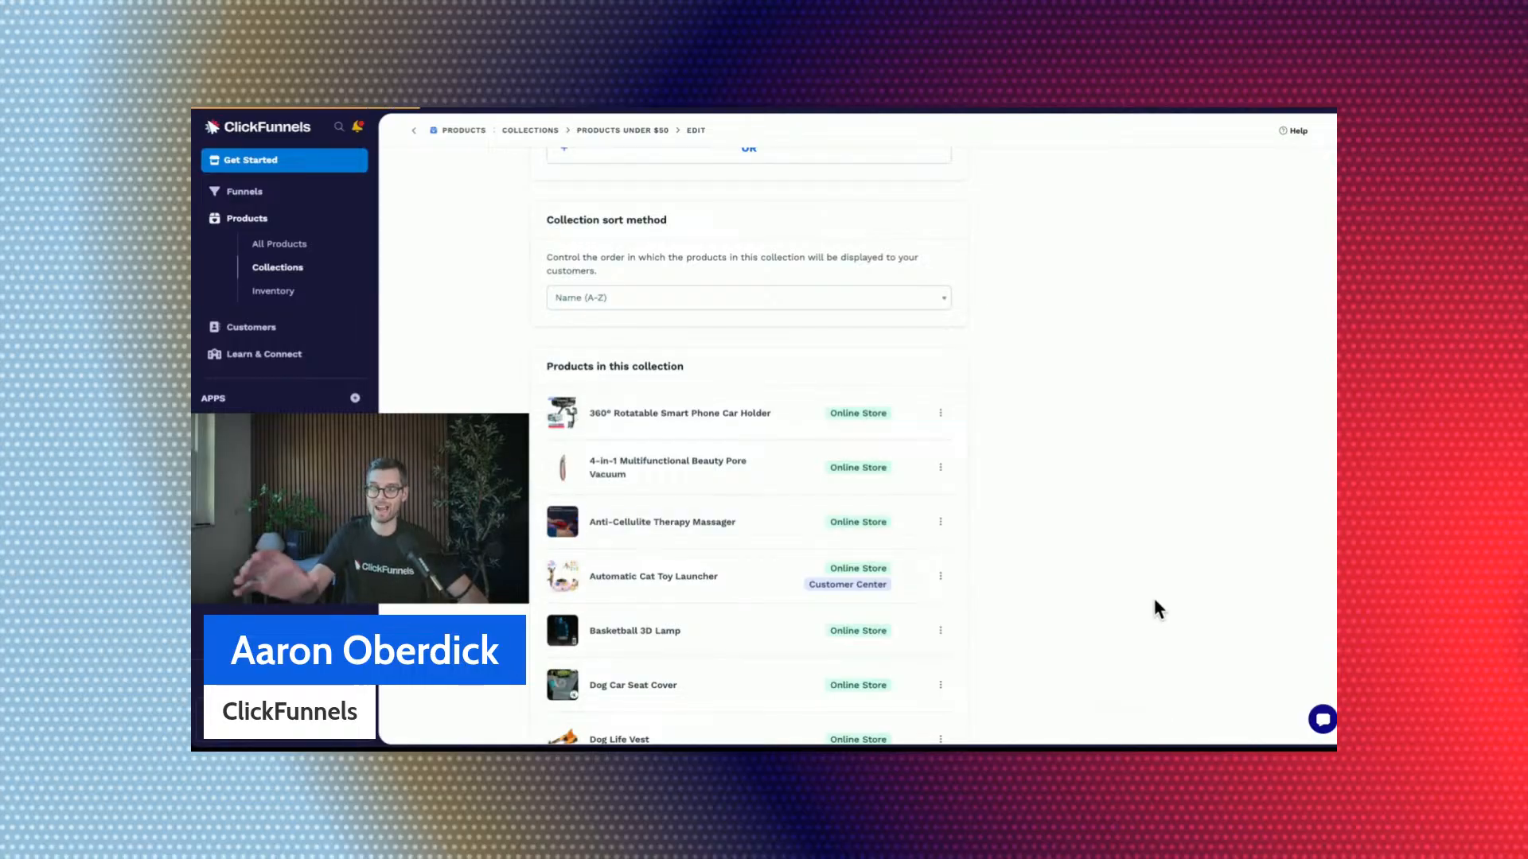
Review the products gathered in the collection and its SEO and sharing title, description, path and image.
{"action": "scroll", "coordinate": [1163, 463], "scroll_direction": "down", "scroll_amount": 7}
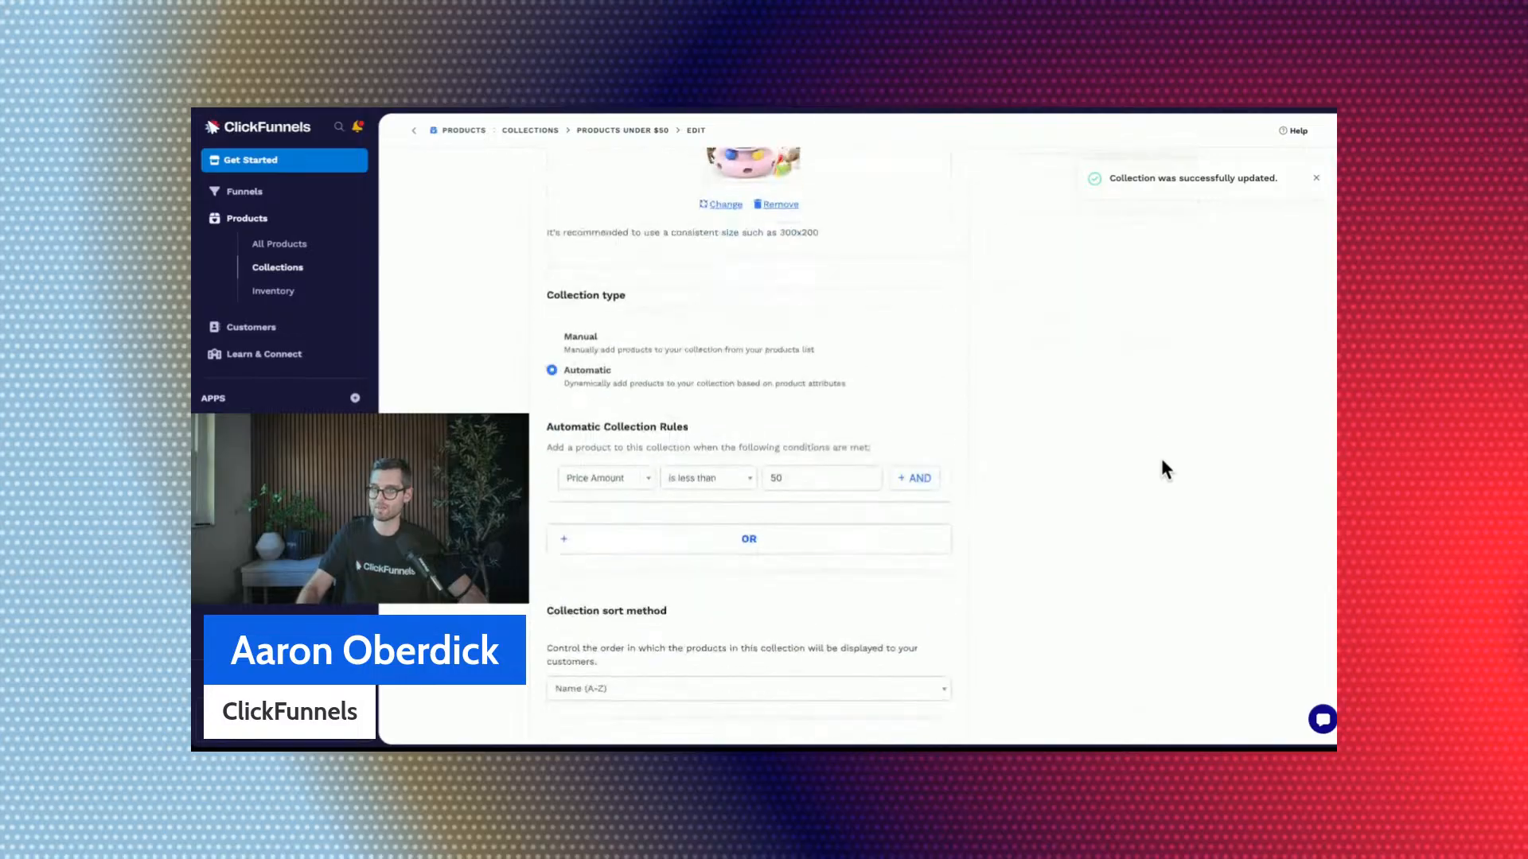
{"action": "scroll", "coordinate": [1162, 461], "scroll_direction": "down", "scroll_amount": 4}
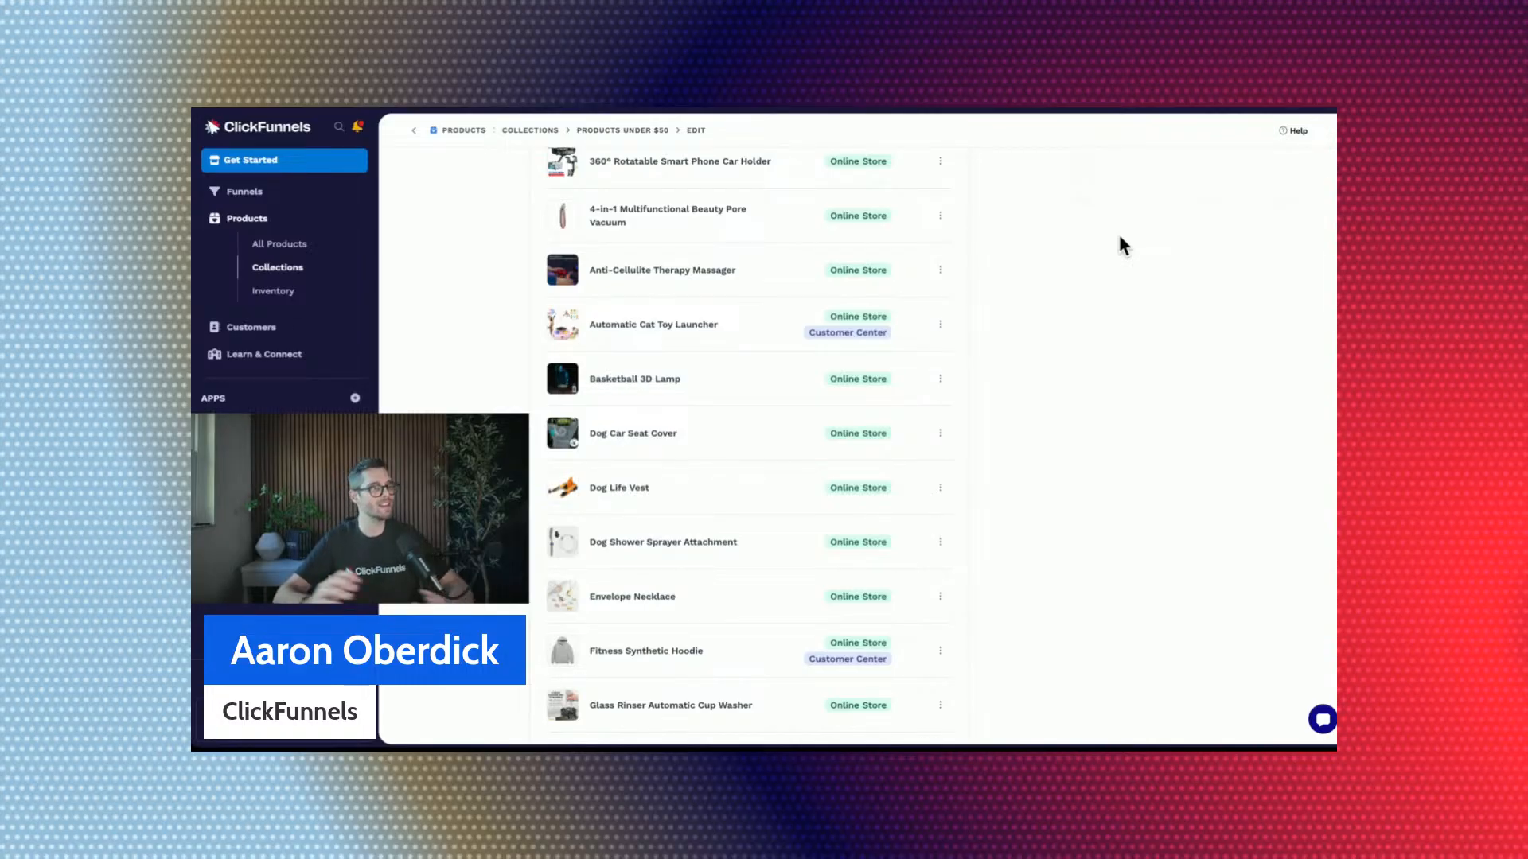
{"action": "scroll", "coordinate": [1120, 279], "scroll_direction": "up", "scroll_amount": 5}
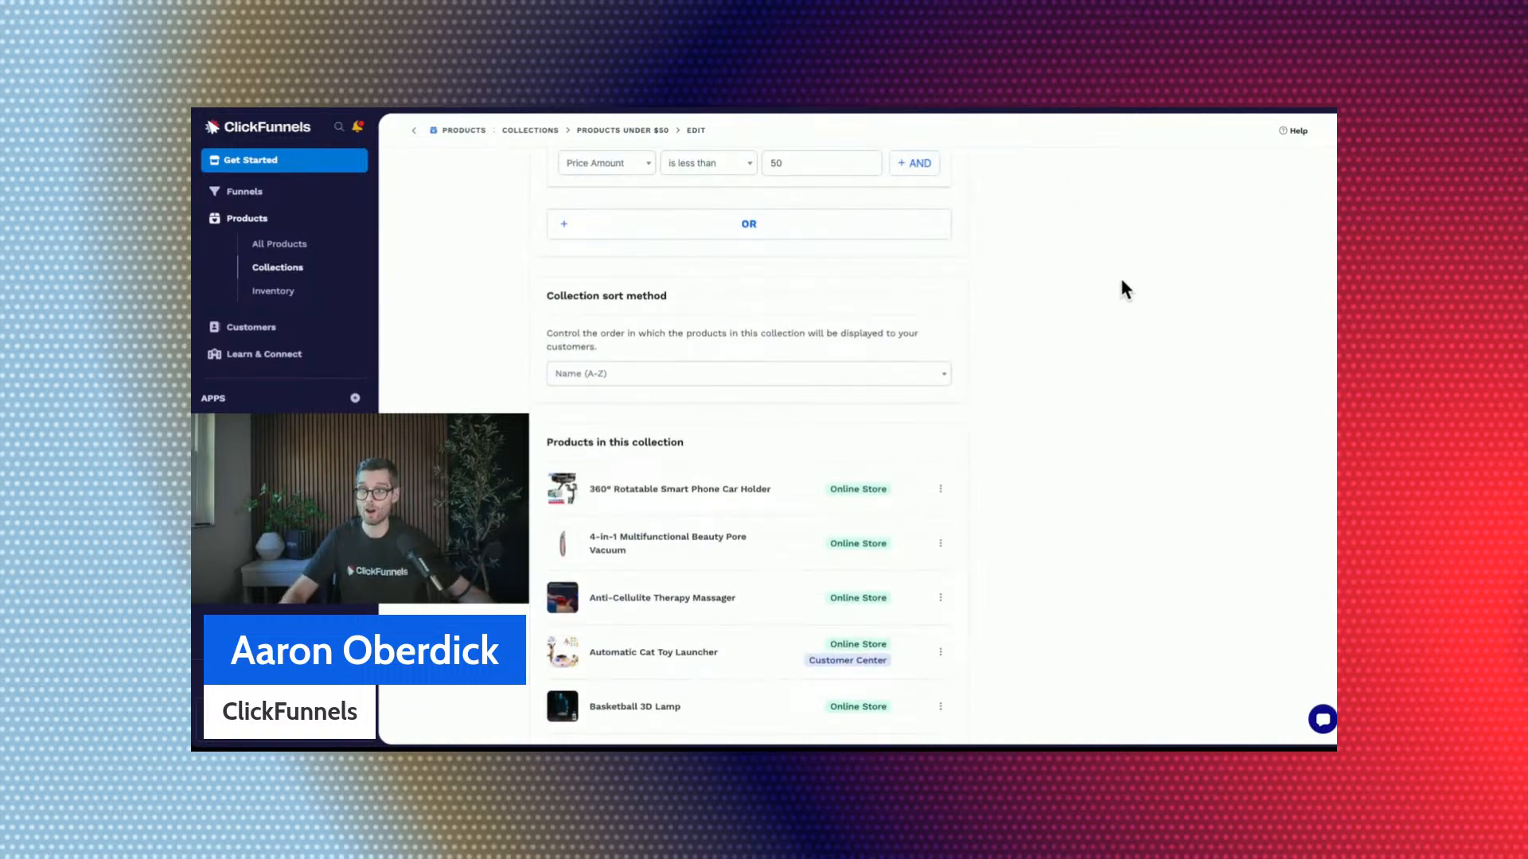
{"action": "scroll", "coordinate": [1124, 288], "scroll_direction": "down", "scroll_amount": 15}
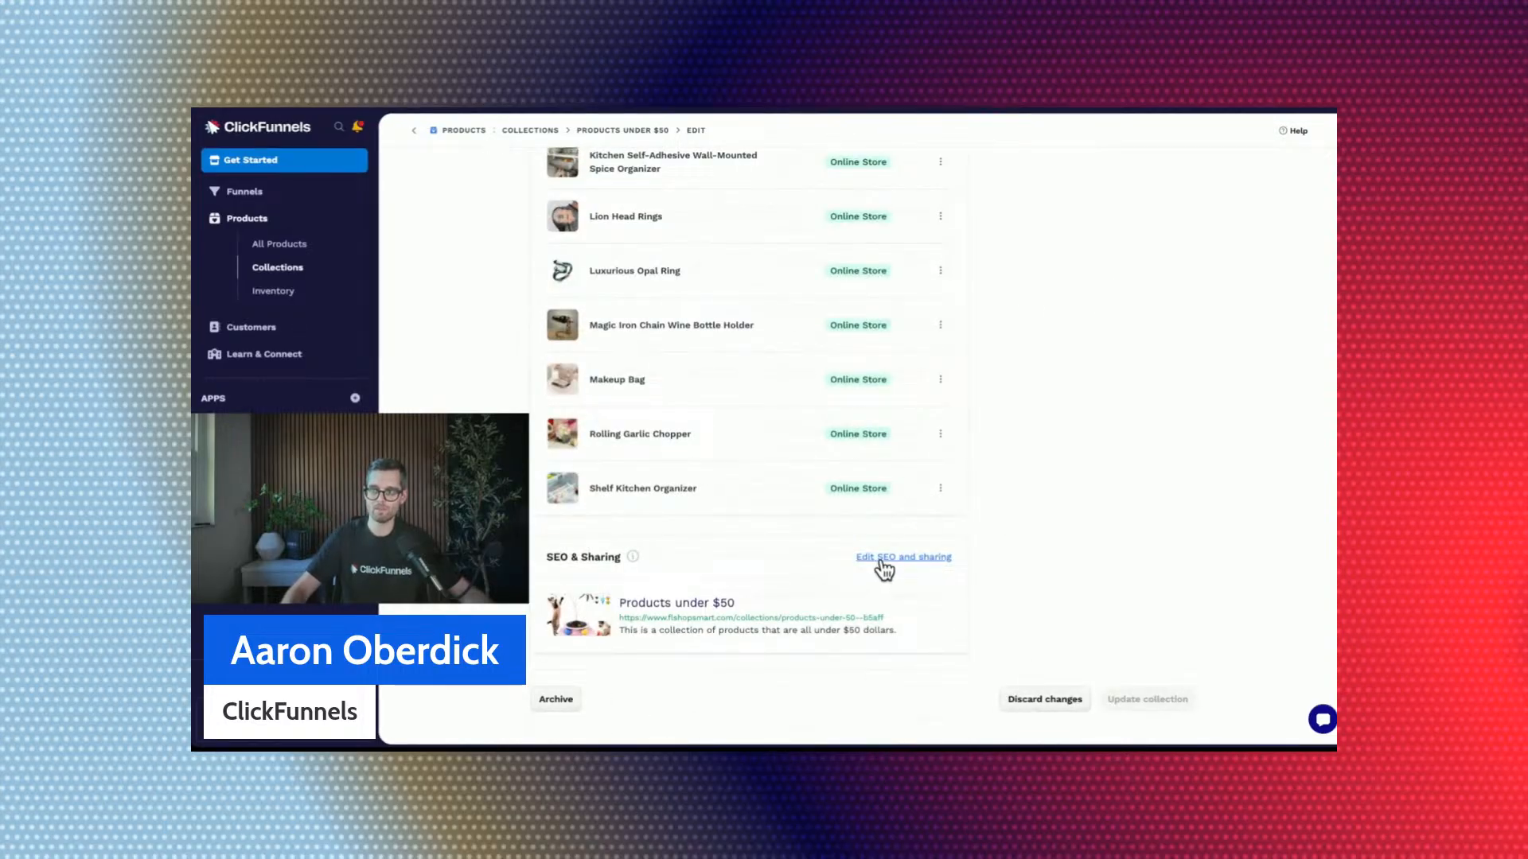
{"action": "left_click", "coordinate": [877, 557]}
{"action": "scroll", "coordinate": [1011, 478], "scroll_direction": "down", "scroll_amount": 4}
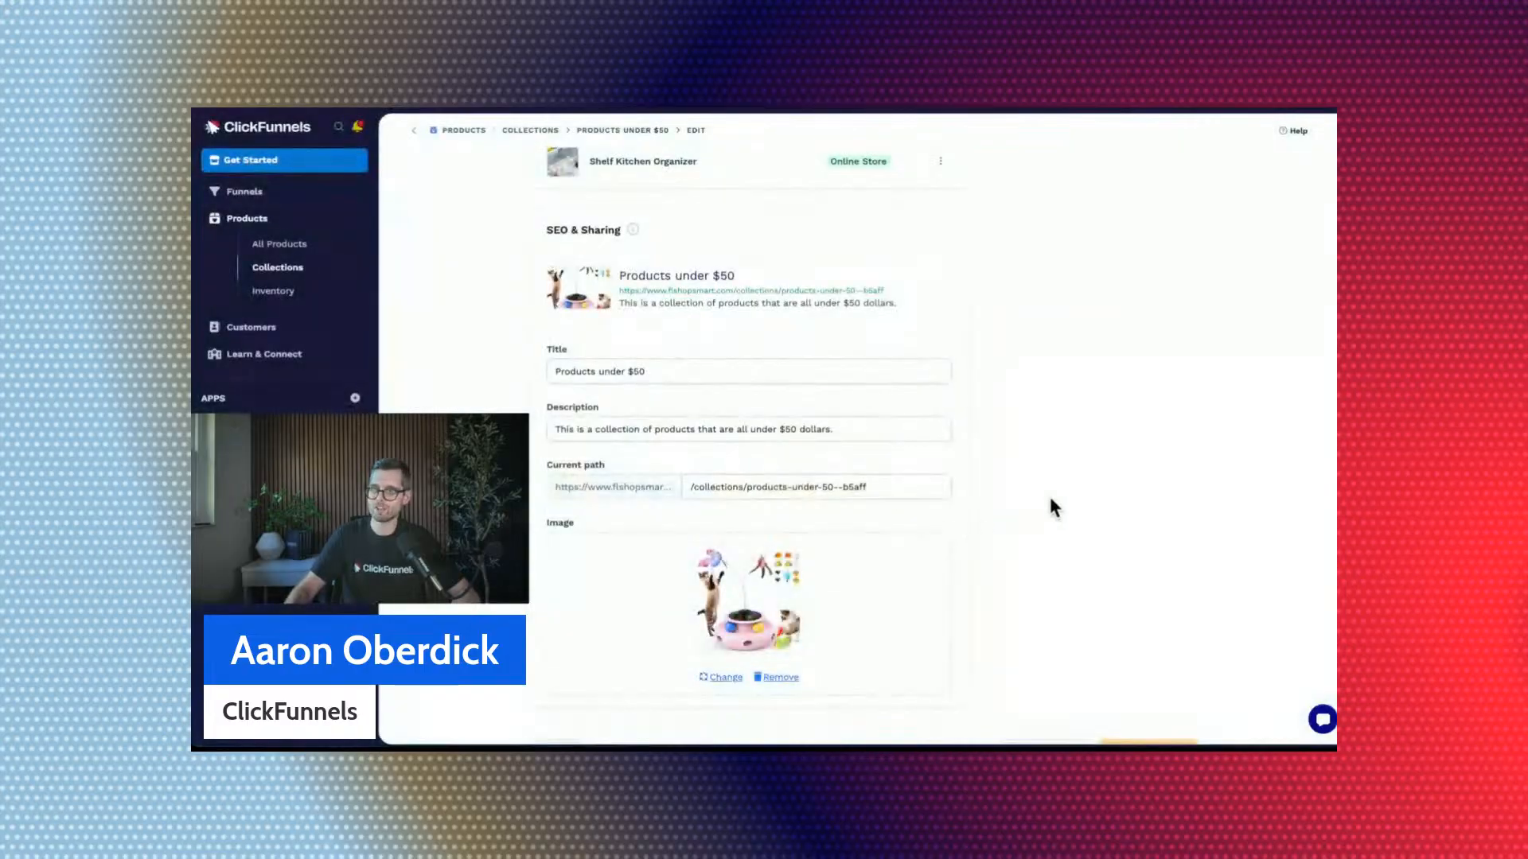
{"action": "left_click", "coordinate": [634, 369]}
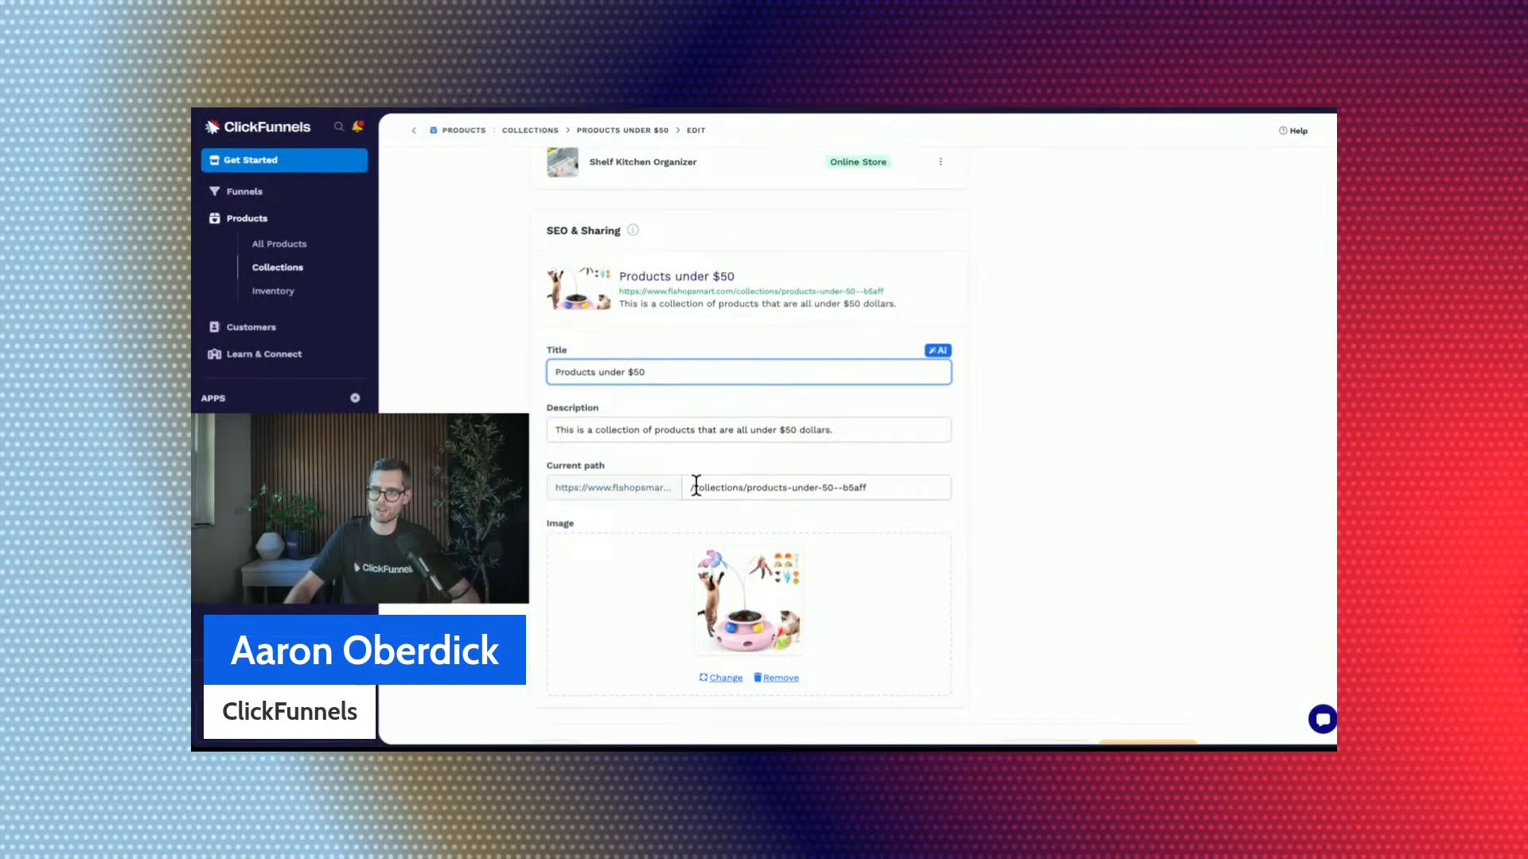
Update the collection and return to the list of collections.
{"action": "scroll", "coordinate": [1166, 453], "scroll_direction": "up", "scroll_amount": 5}
{"action": "scroll", "coordinate": [1166, 458], "scroll_direction": "up", "scroll_amount": 10}
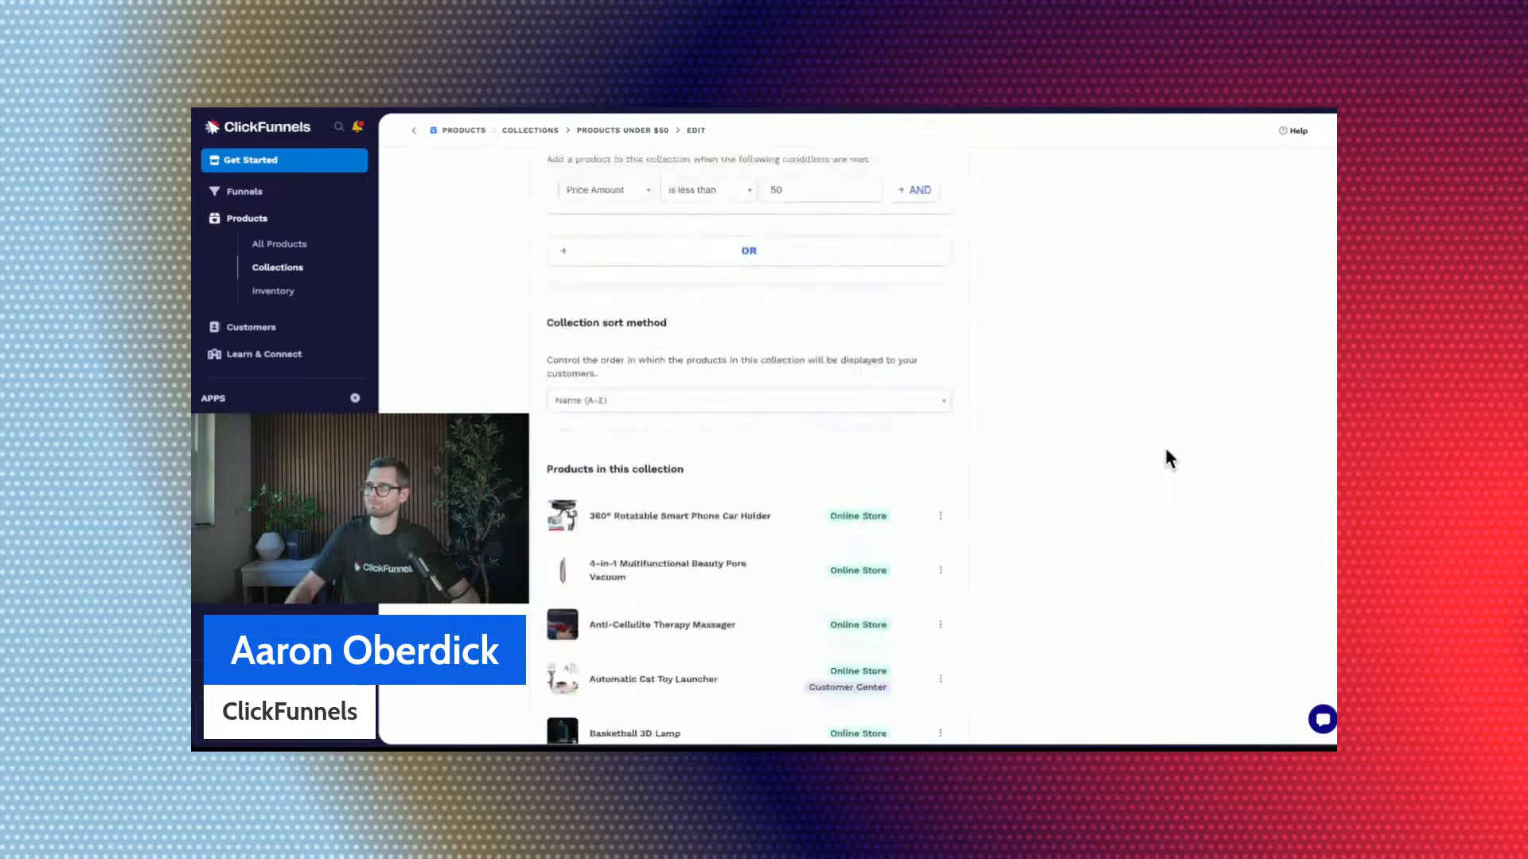
{"action": "left_click", "coordinate": [1145, 189]}
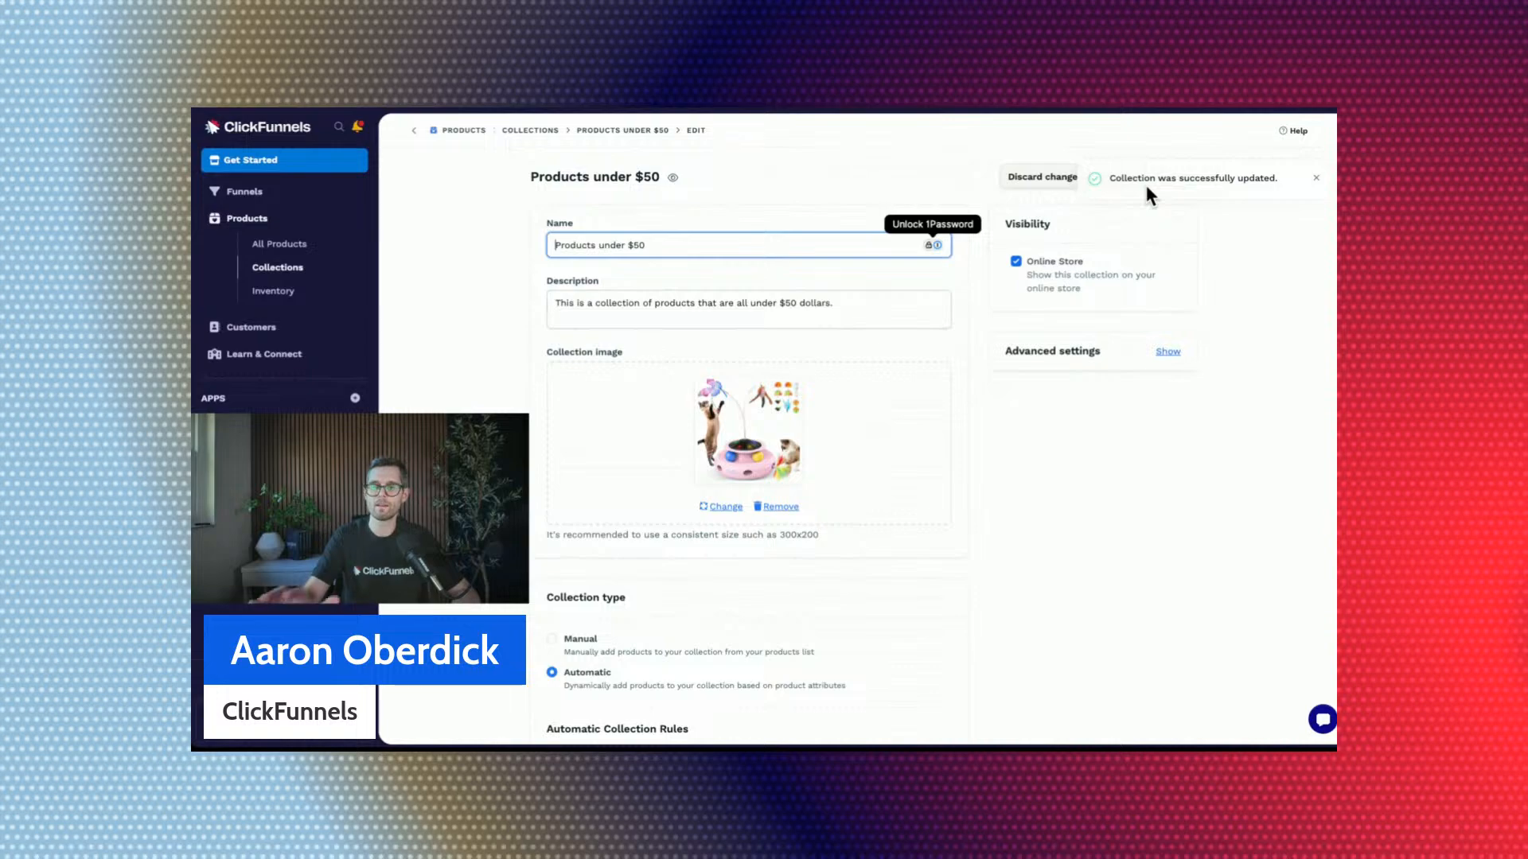
{"action": "left_click", "coordinate": [324, 276]}
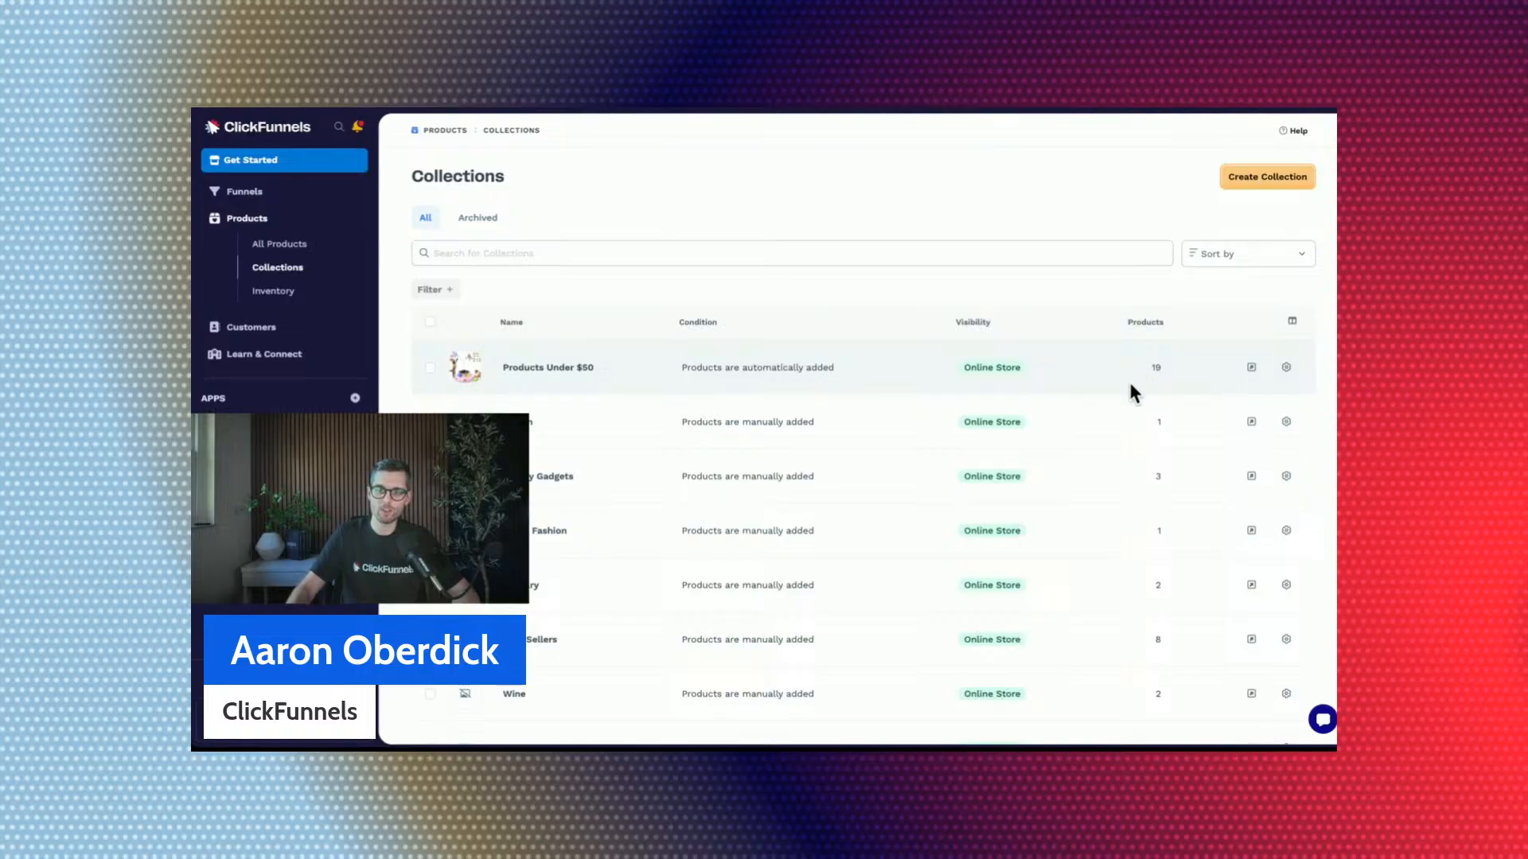
Open My Store in the design editor and go to the Categories section of the store front page.
{"action": "left_click", "coordinate": [231, 480]}
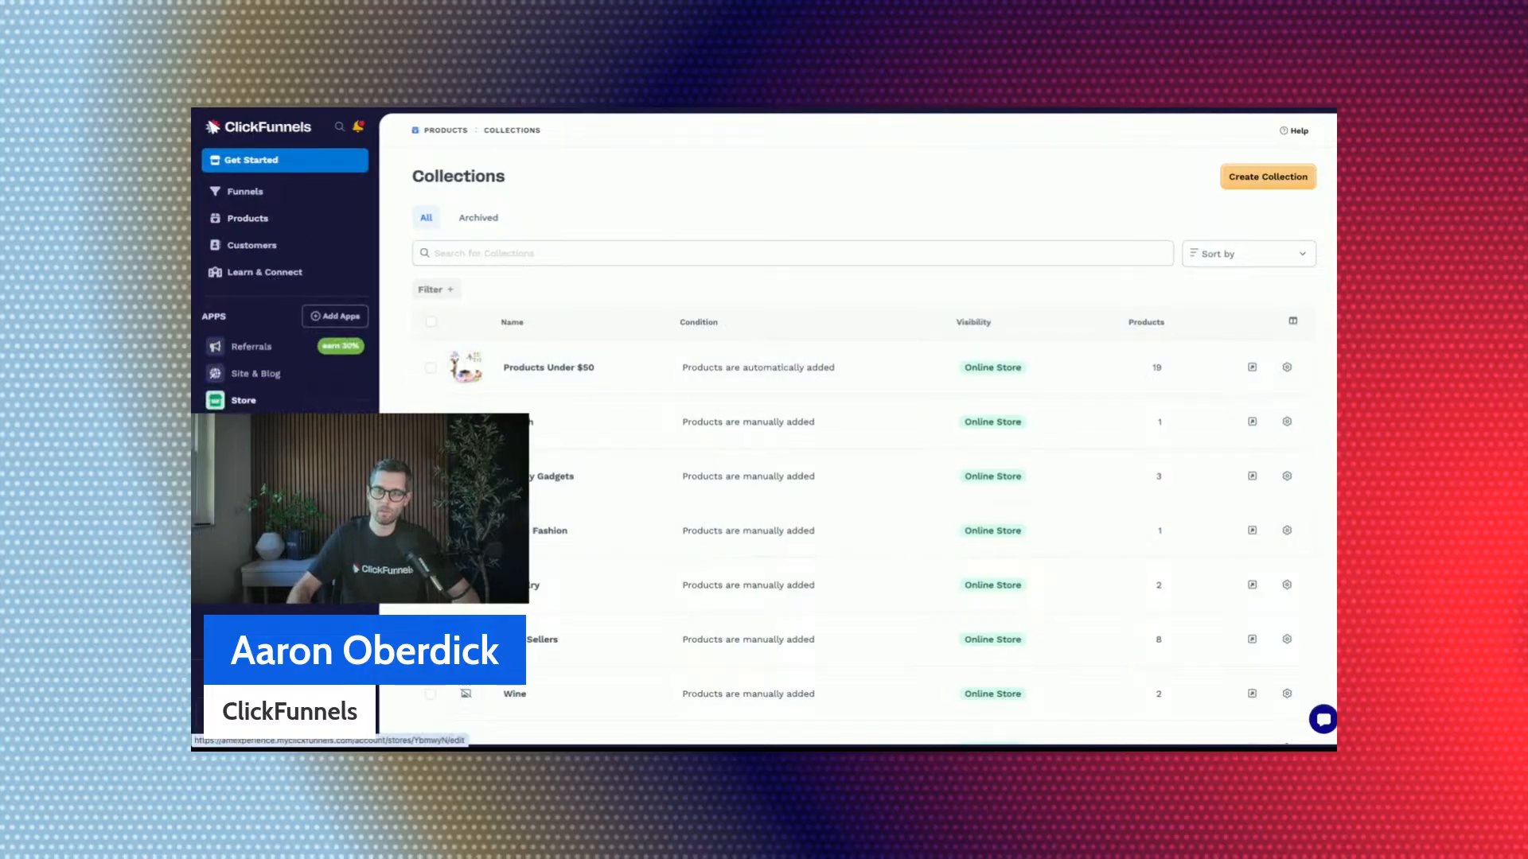
{"action": "left_click", "coordinate": [267, 474]}
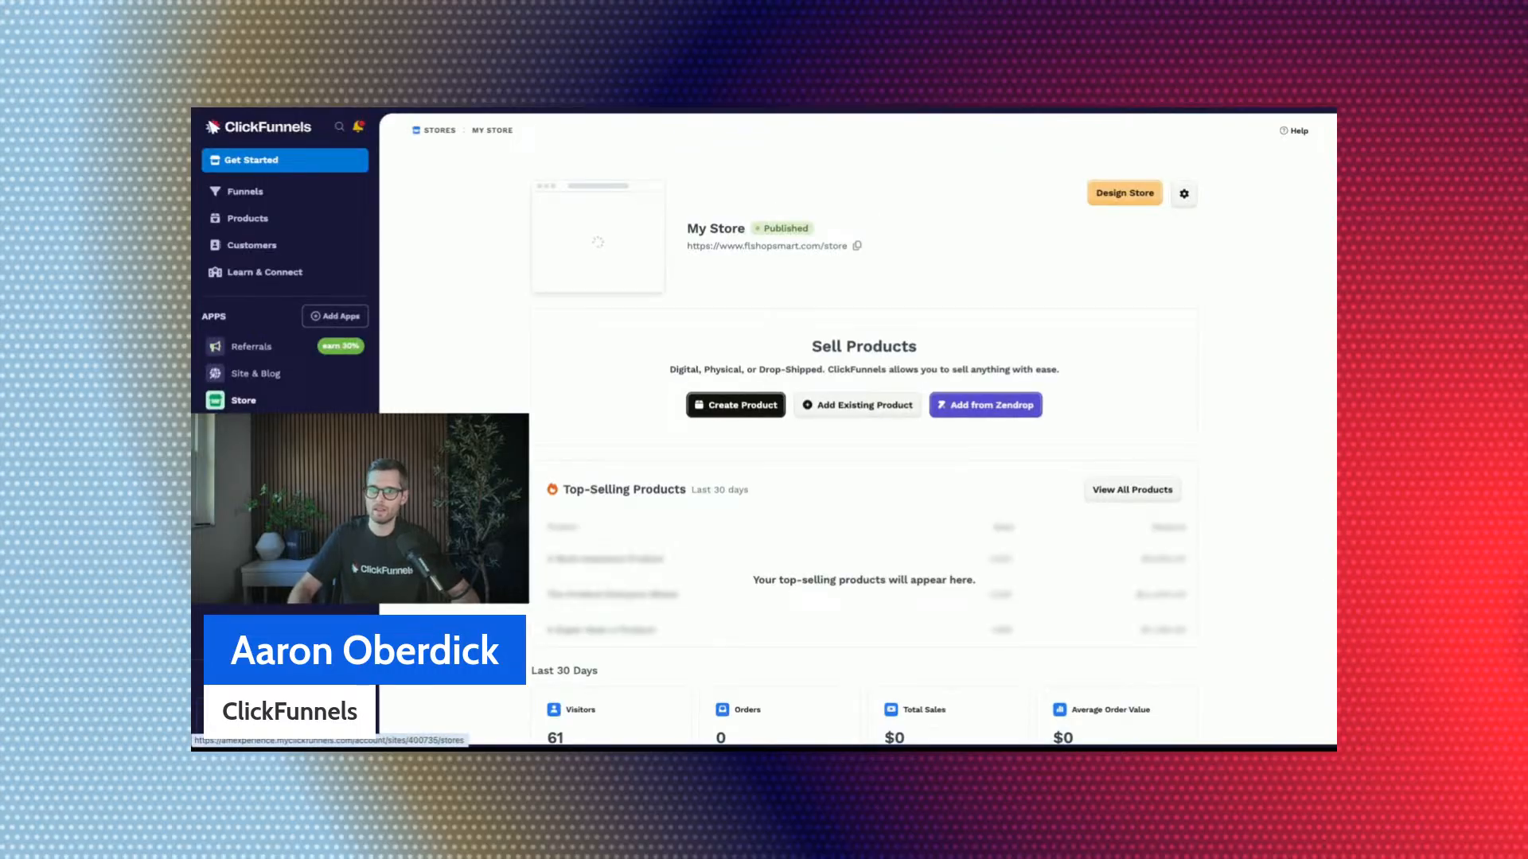
{"action": "left_click", "coordinate": [1128, 199]}
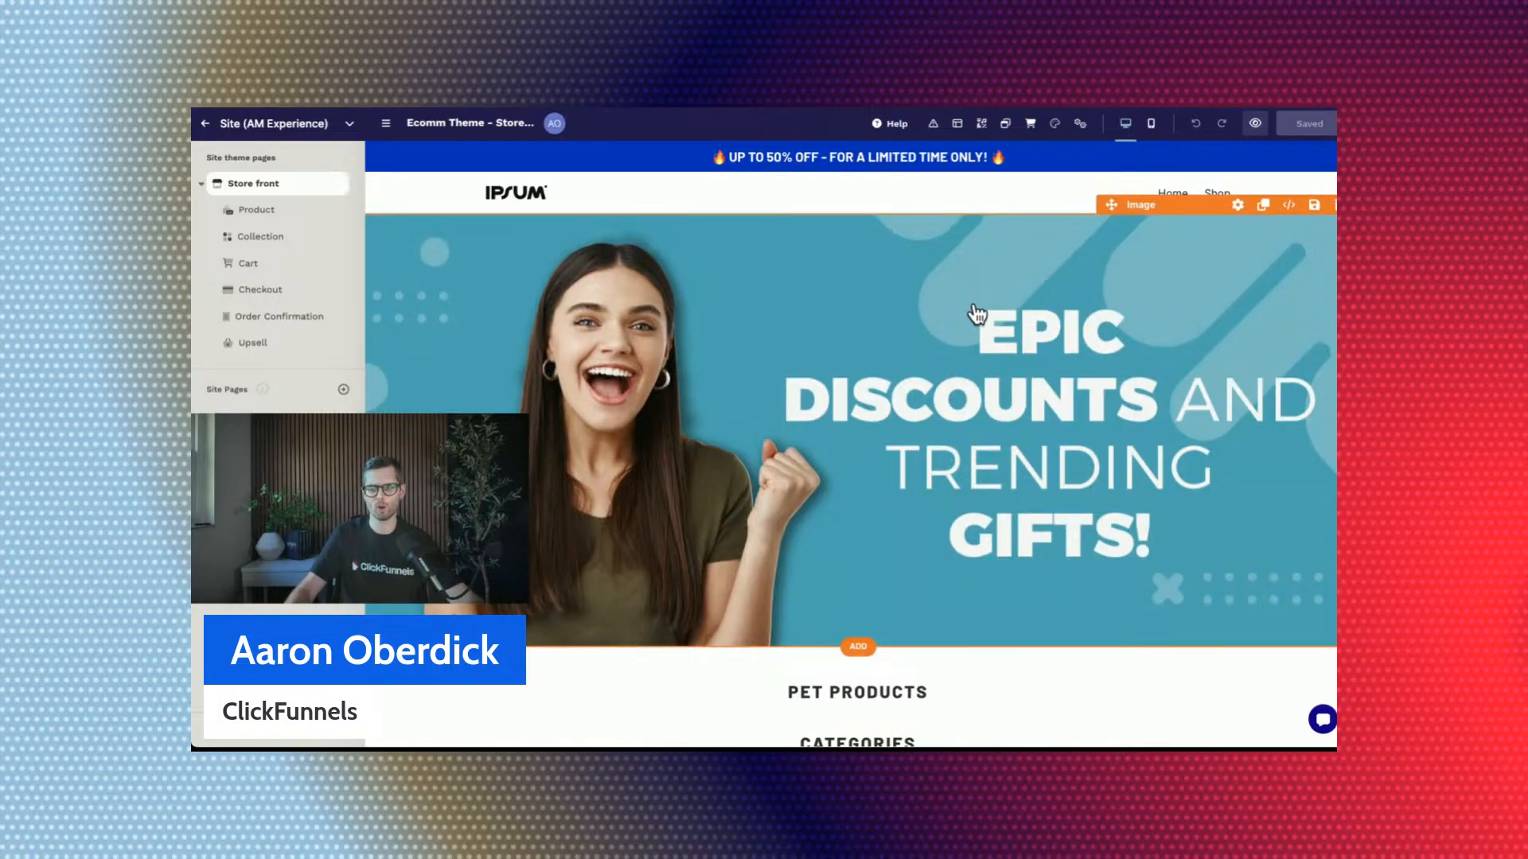
{"action": "scroll", "coordinate": [977, 315], "scroll_direction": "down", "scroll_amount": 1}
{"action": "scroll", "coordinate": [977, 314], "scroll_direction": "down", "scroll_amount": 5}
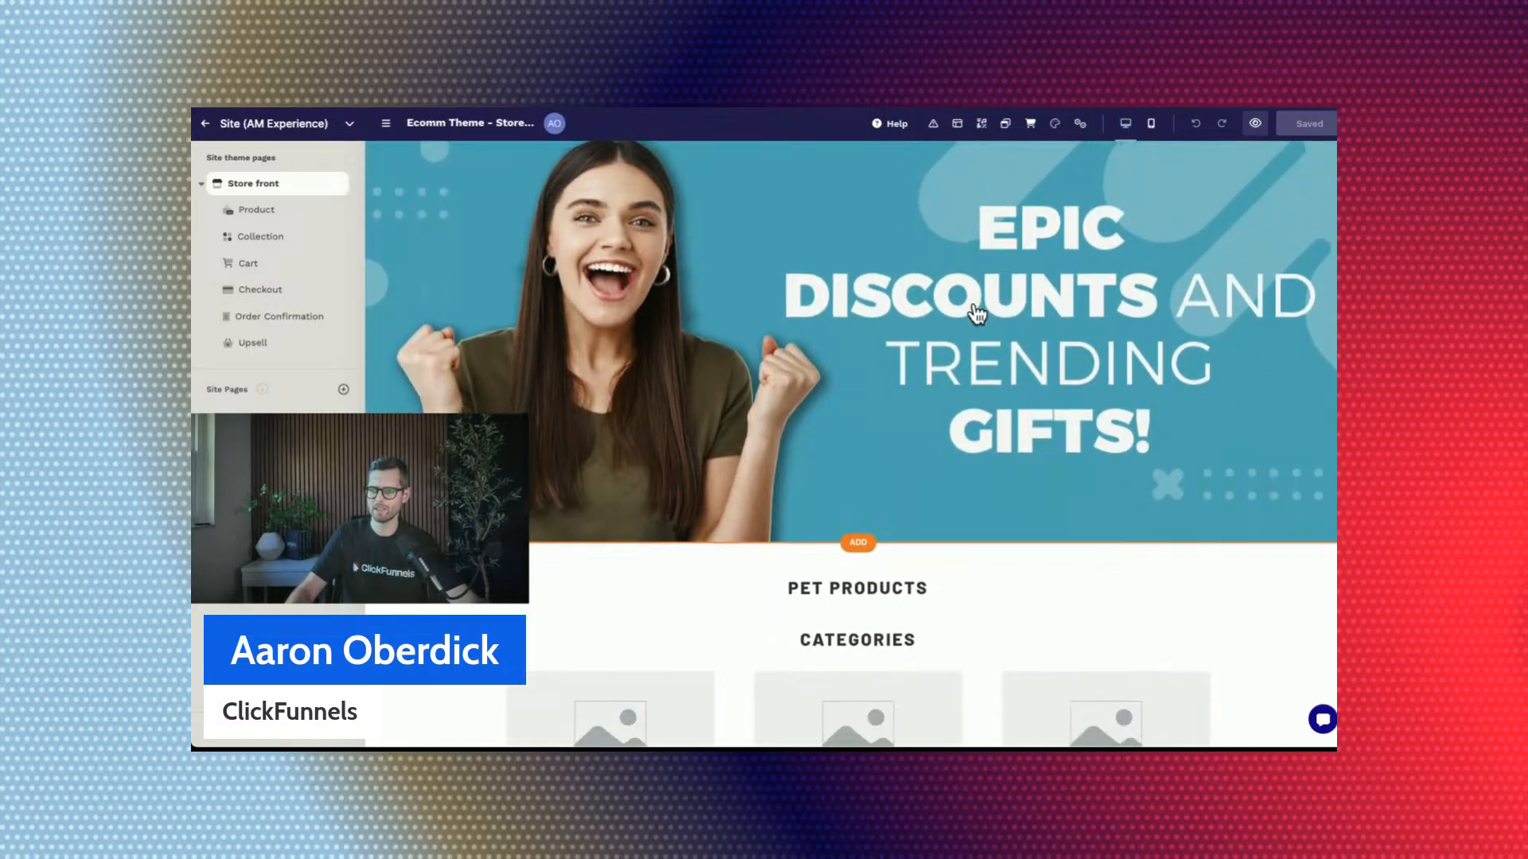
{"action": "scroll", "coordinate": [977, 315], "scroll_direction": "down", "scroll_amount": 1}
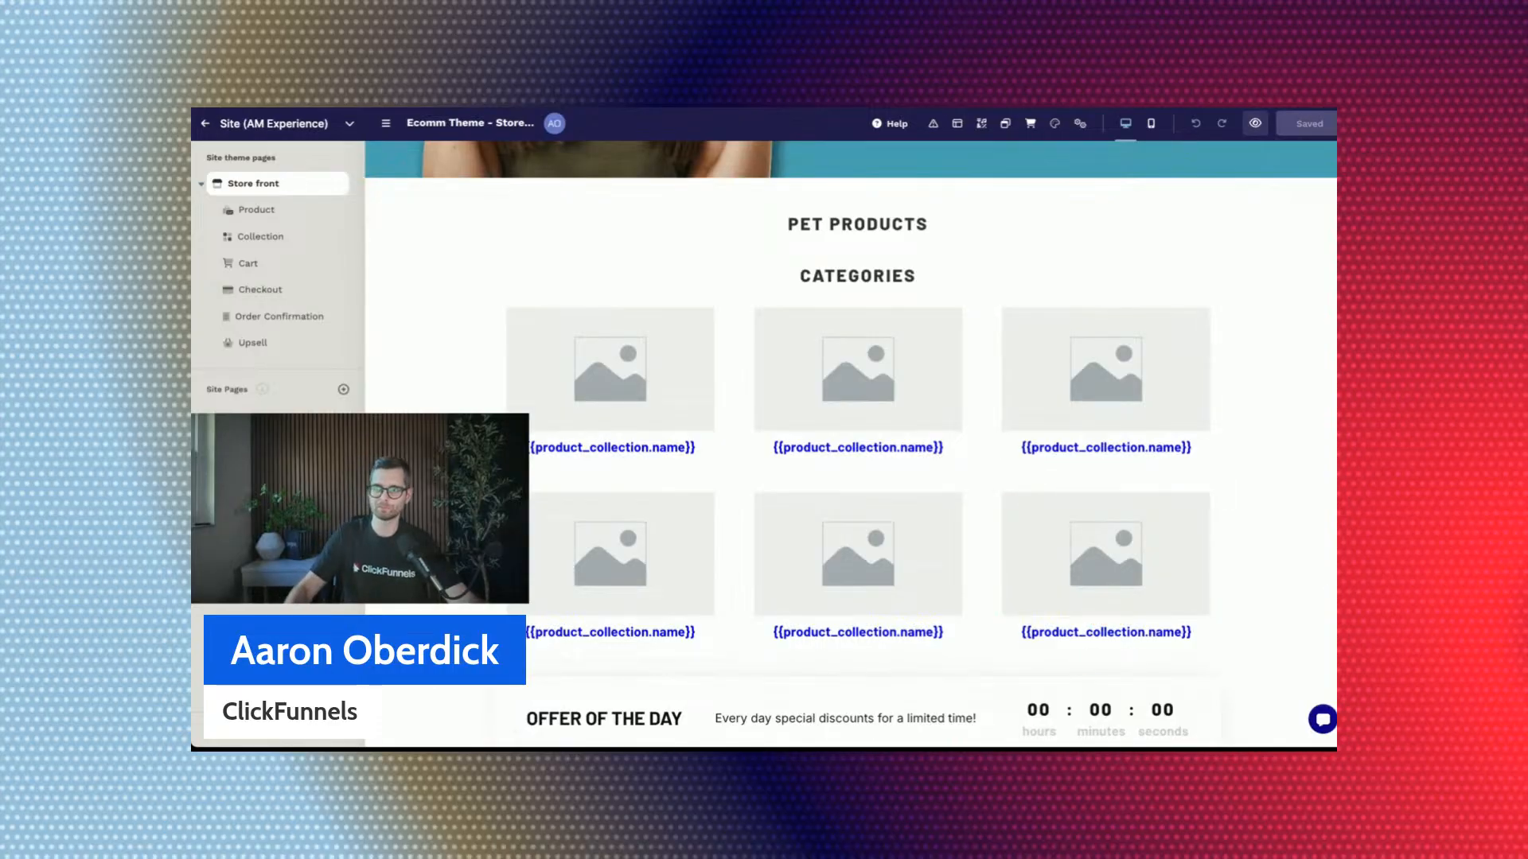
Look at the Pet Products and Categories sections in the store front preview.
{"action": "key", "text": "ctrl+Tab"}
{"action": "scroll", "coordinate": [1025, 337], "scroll_direction": "down", "scroll_amount": 7}
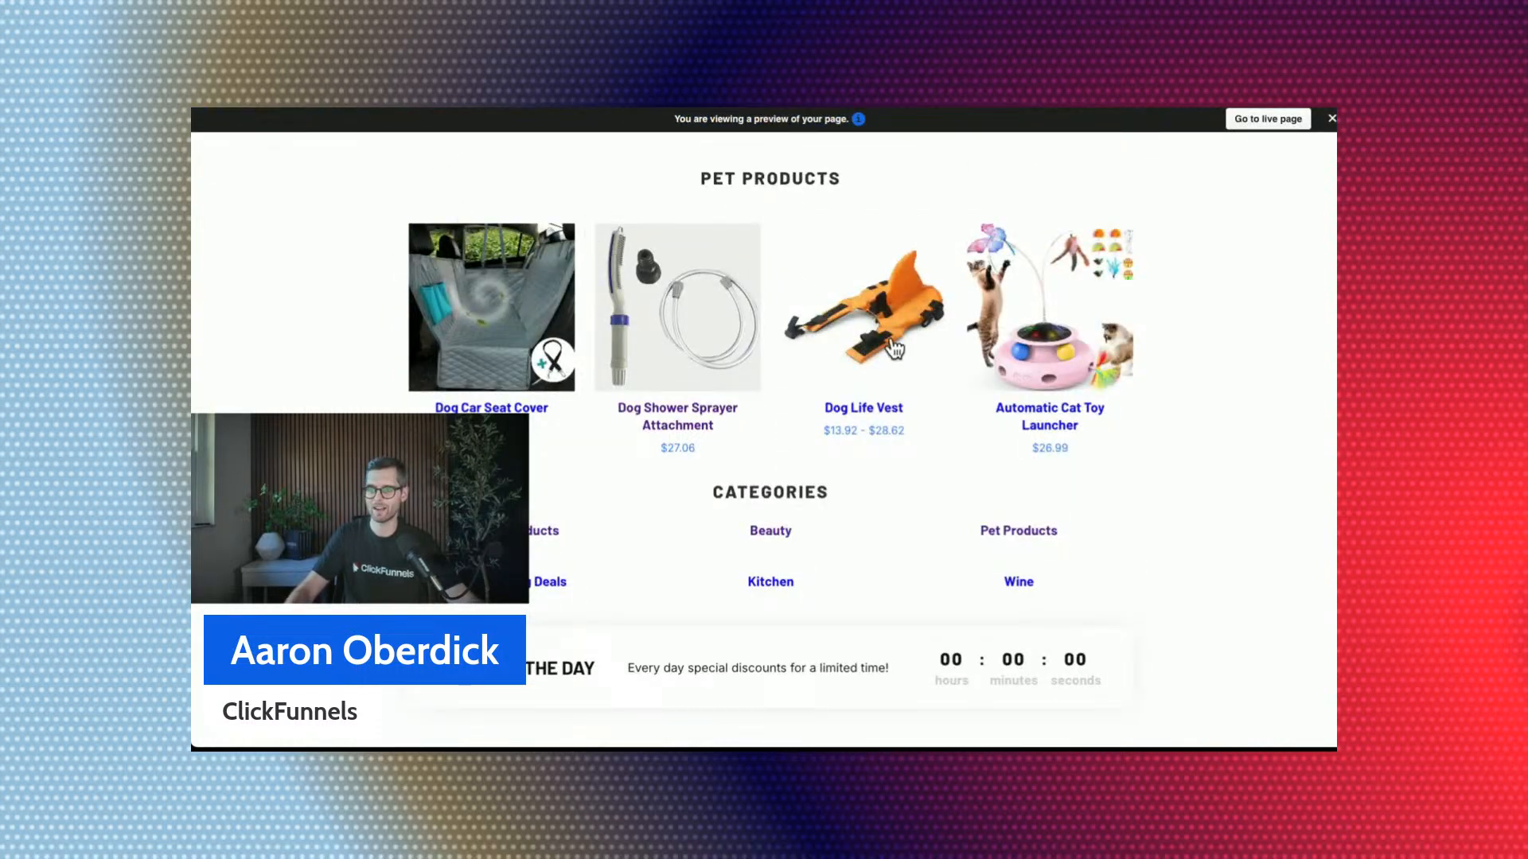
{"action": "scroll", "coordinate": [893, 348], "scroll_direction": "down", "scroll_amount": 1}
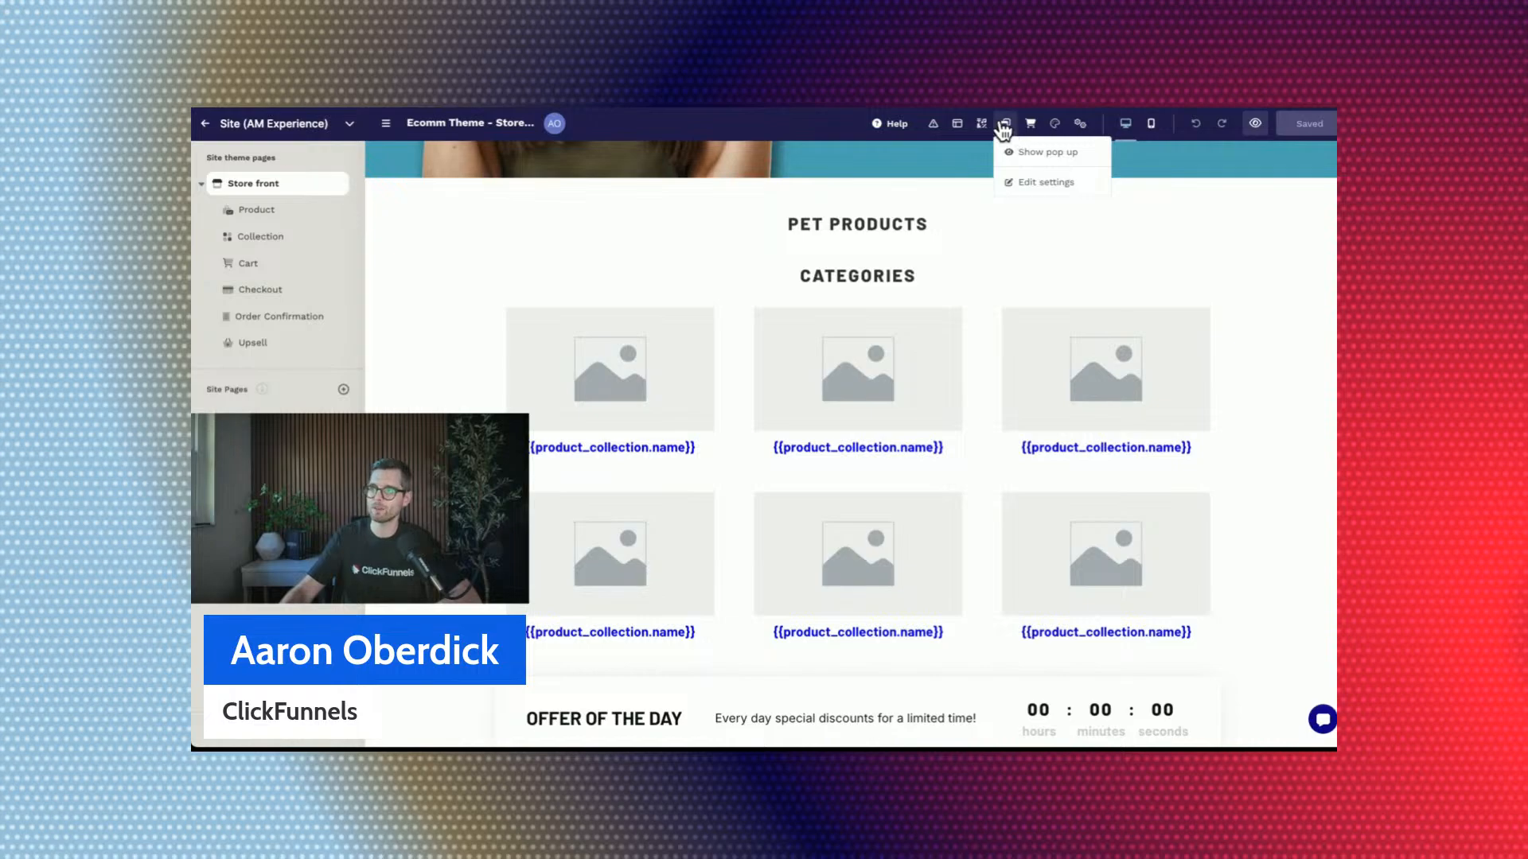
Turn off the collection filter of the Products element in the Best Offers Products row.
{"action": "left_click", "coordinate": [956, 125]}
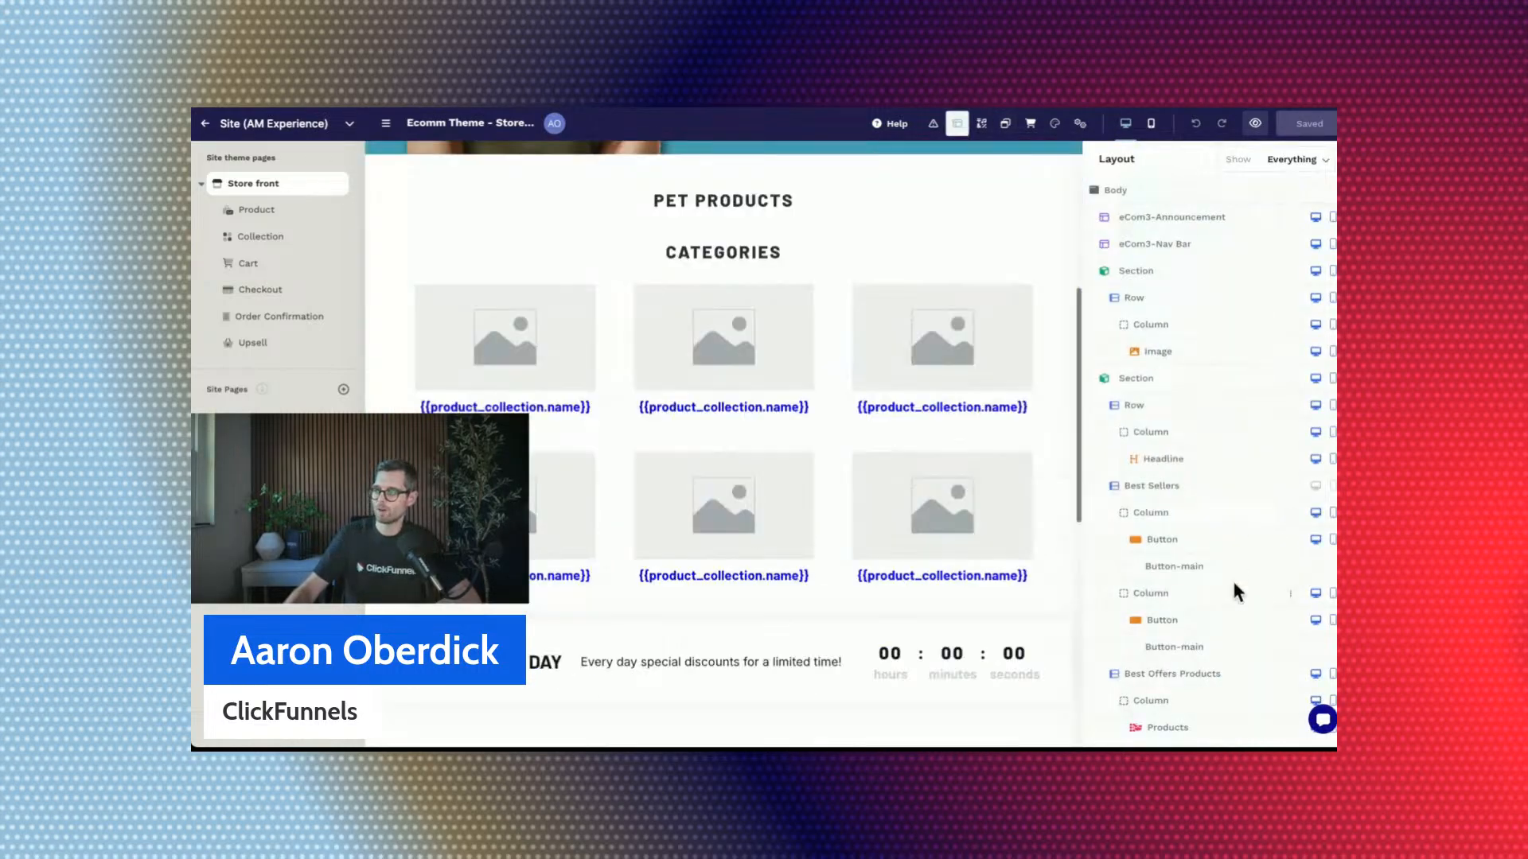
{"action": "left_click", "coordinate": [1217, 728]}
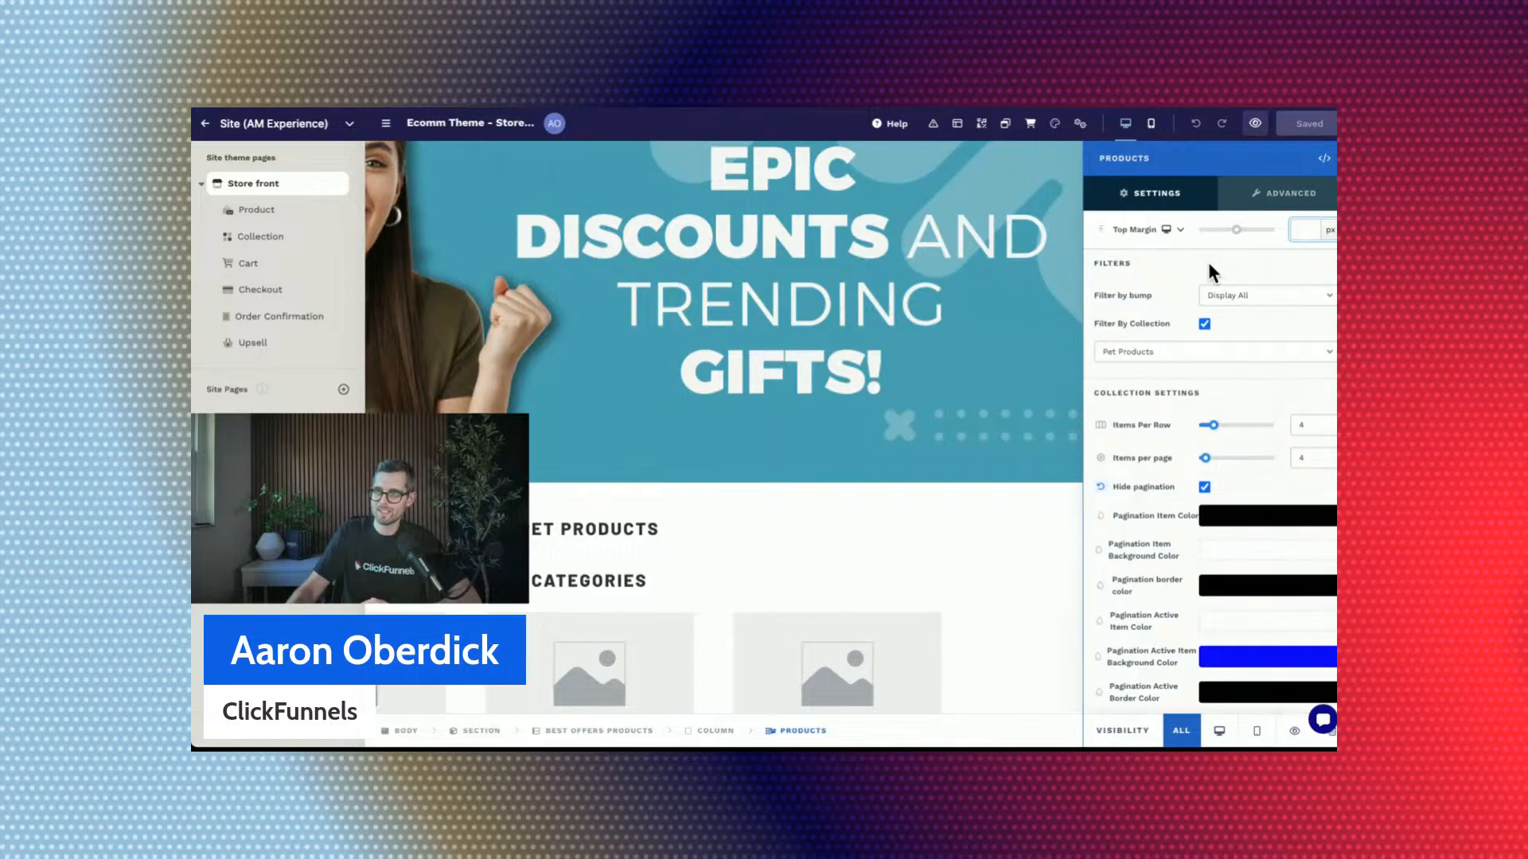
{"action": "left_click", "coordinate": [1203, 324]}
{"action": "scroll", "coordinate": [788, 333], "scroll_direction": "down", "scroll_amount": 3}
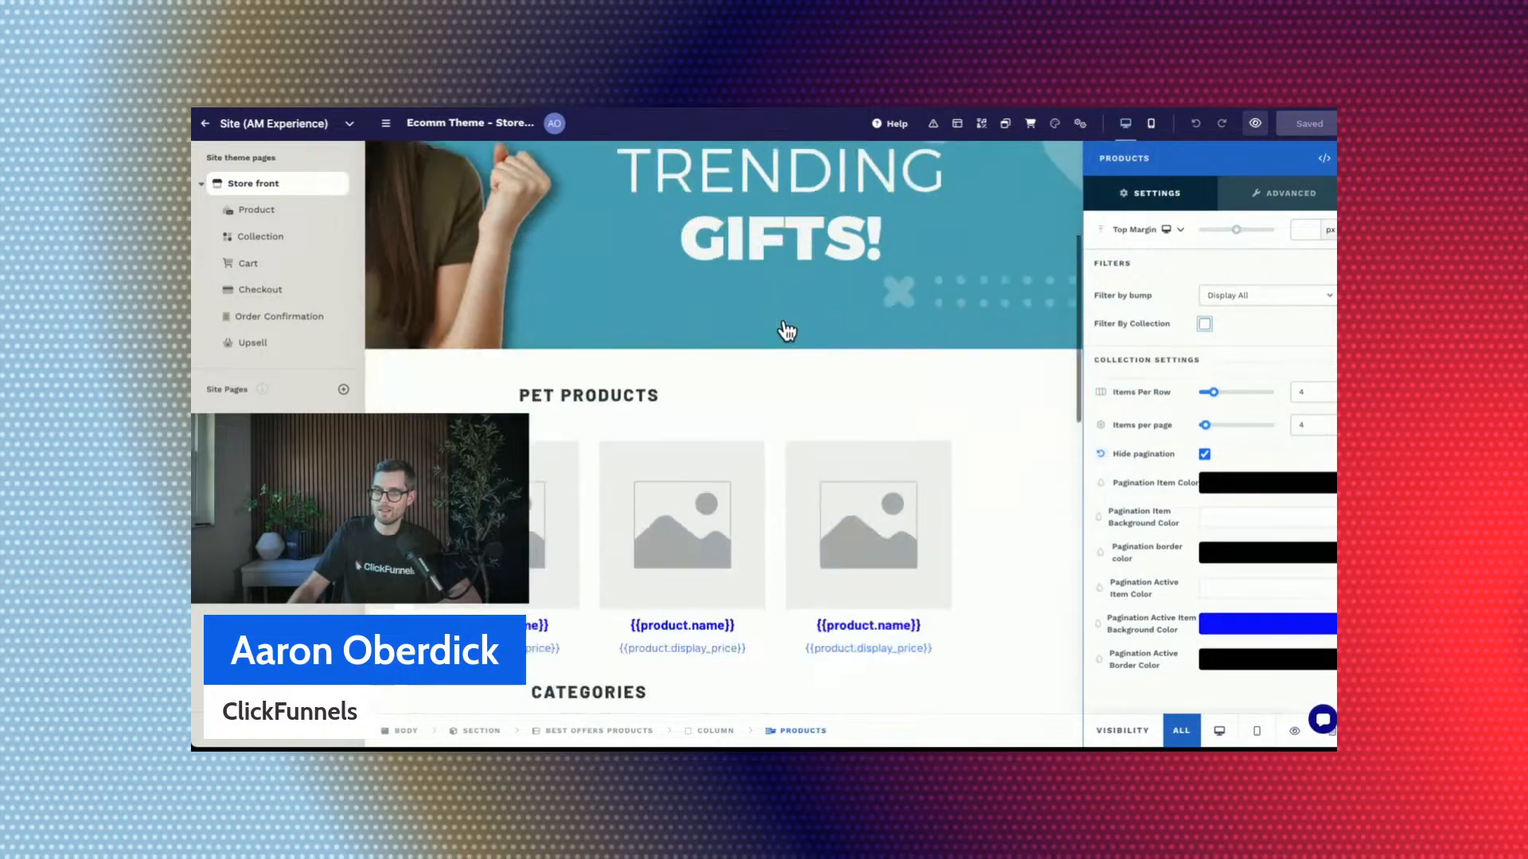
{"action": "left_click", "coordinate": [770, 419]}
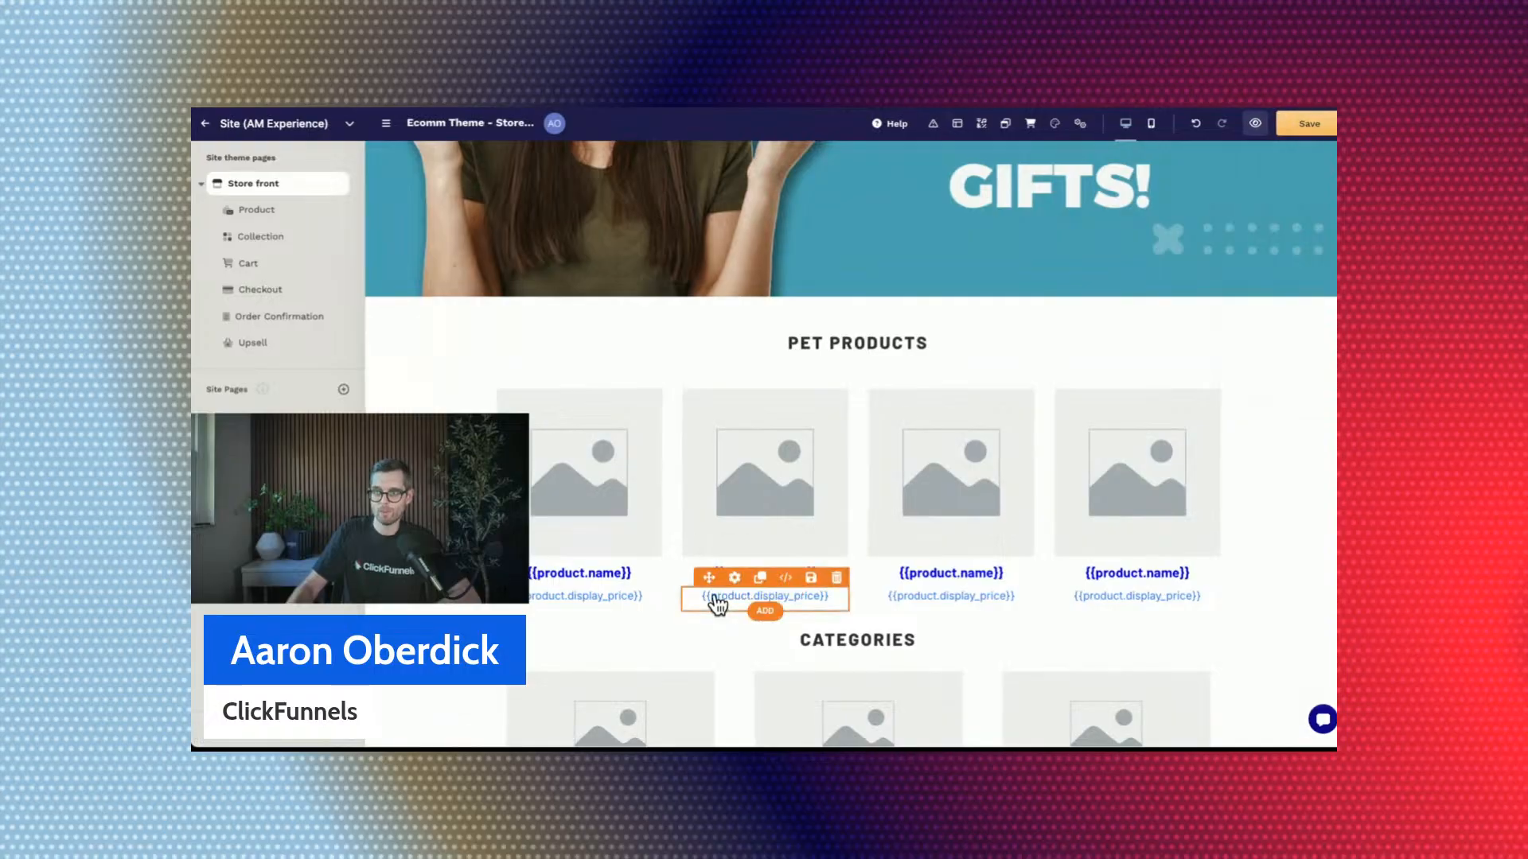
Filter the Products element under the Pet Products headline by the collection "Products under $50".
{"action": "left_click", "coordinate": [860, 414]}
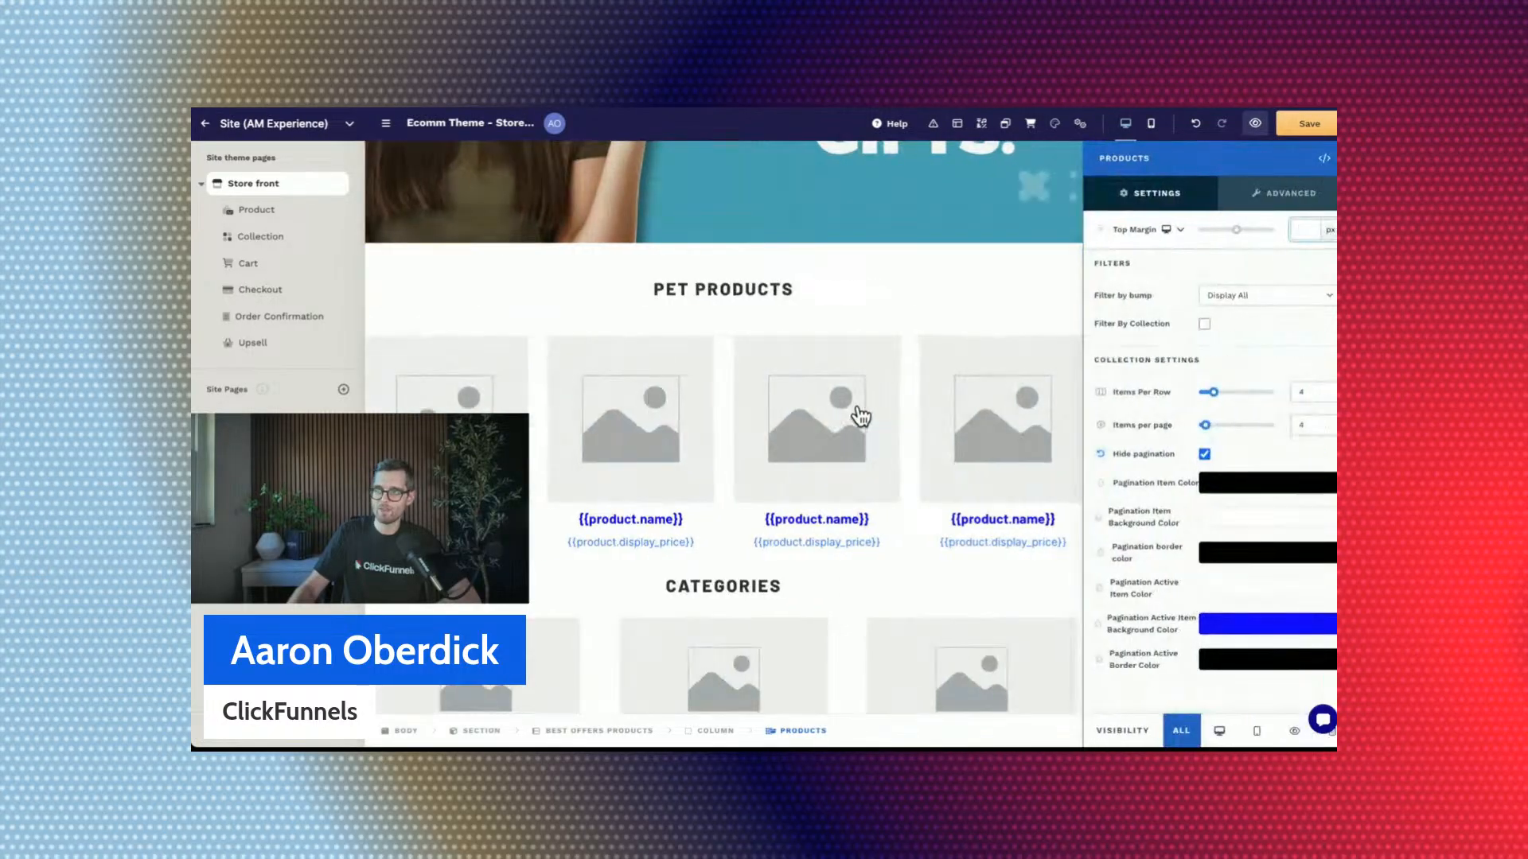
{"action": "left_click", "coordinate": [1205, 326]}
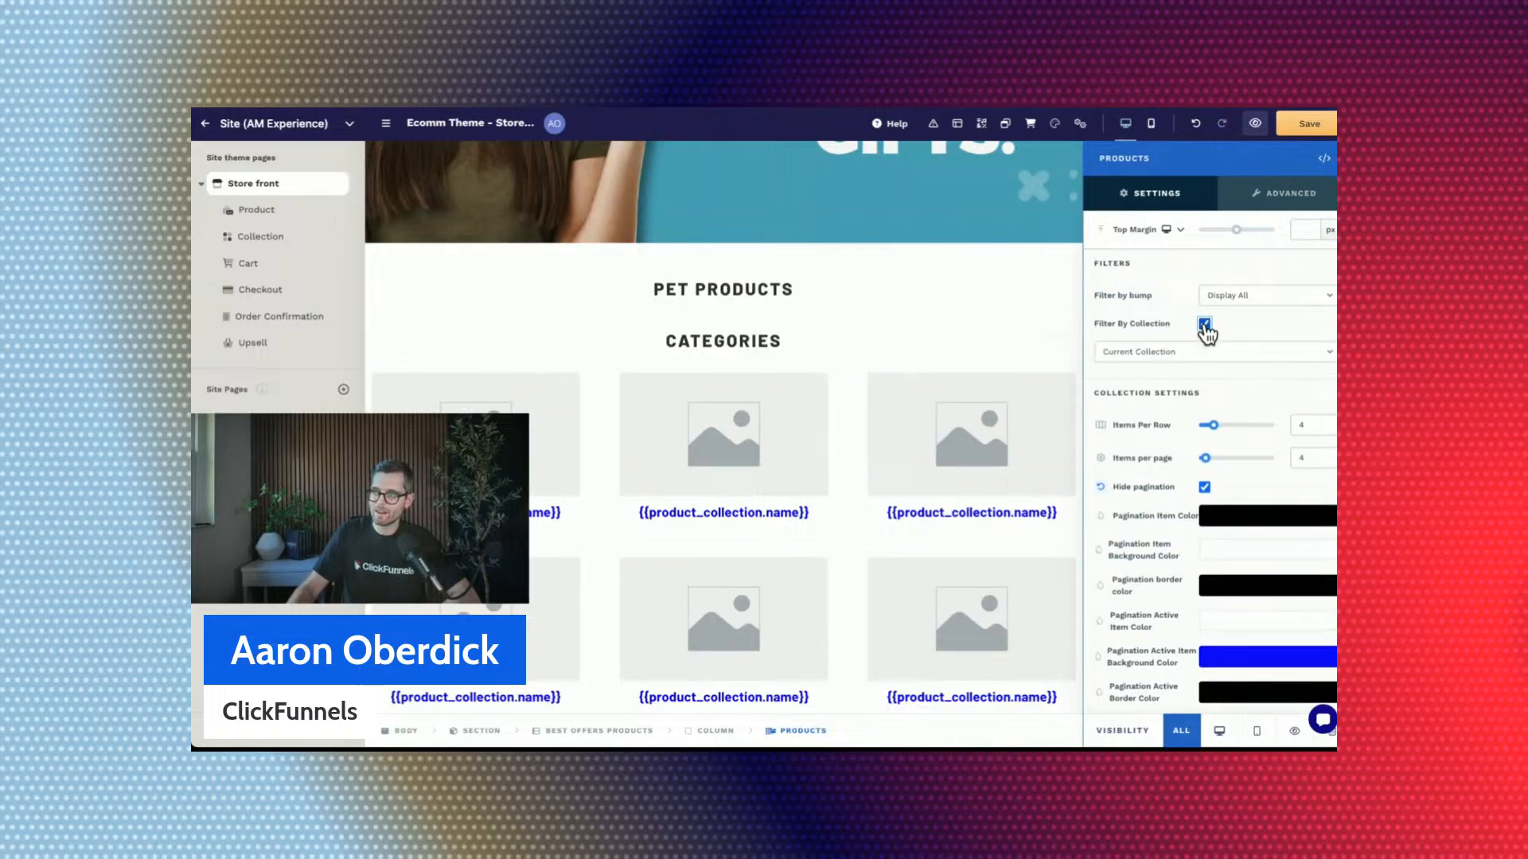
{"action": "left_click", "coordinate": [1199, 353]}
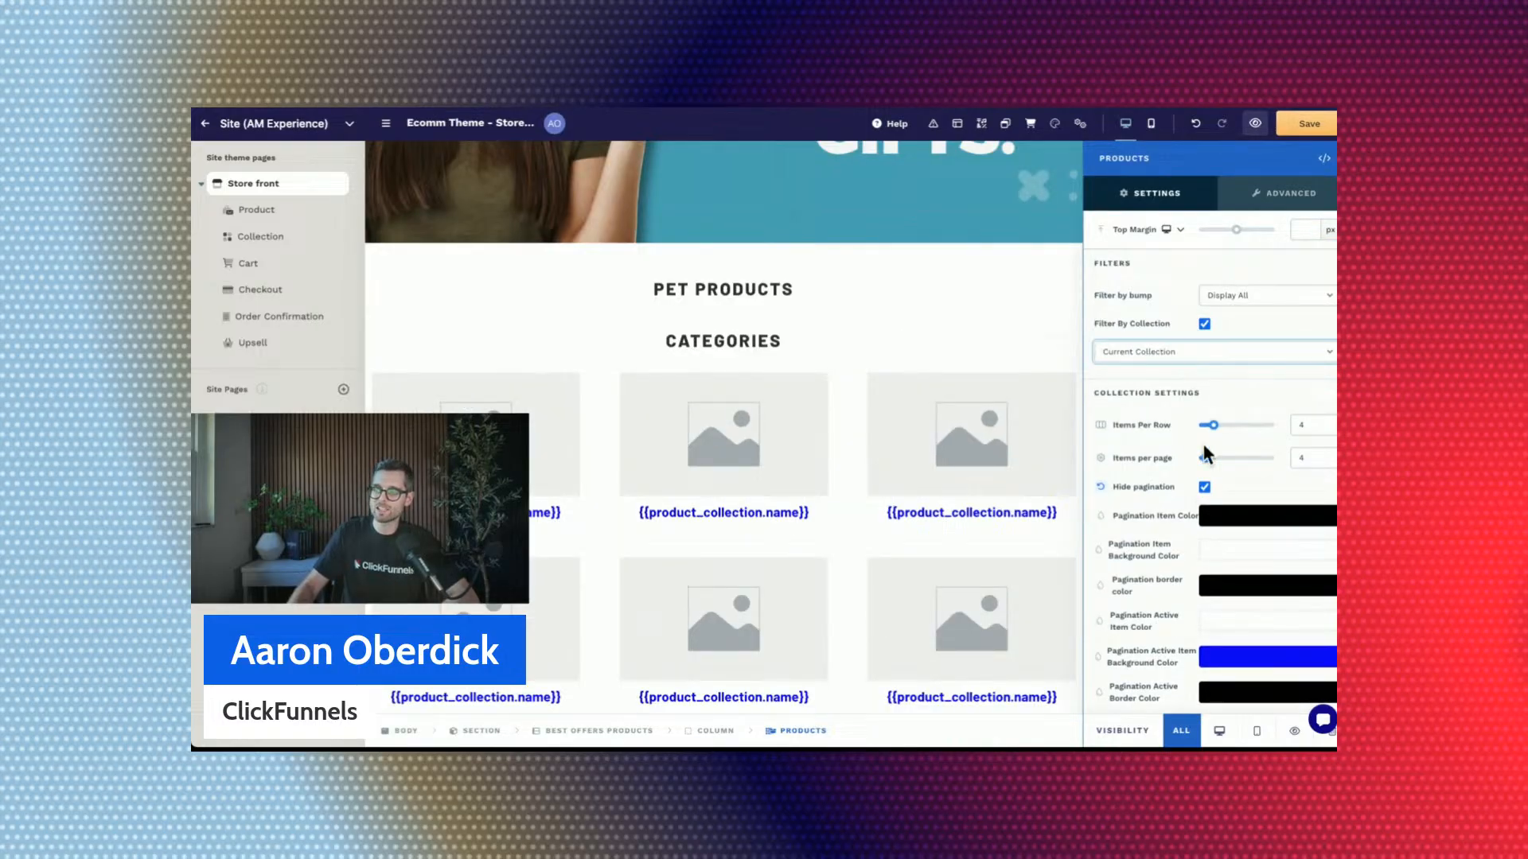
{"action": "left_click", "coordinate": [1195, 365]}
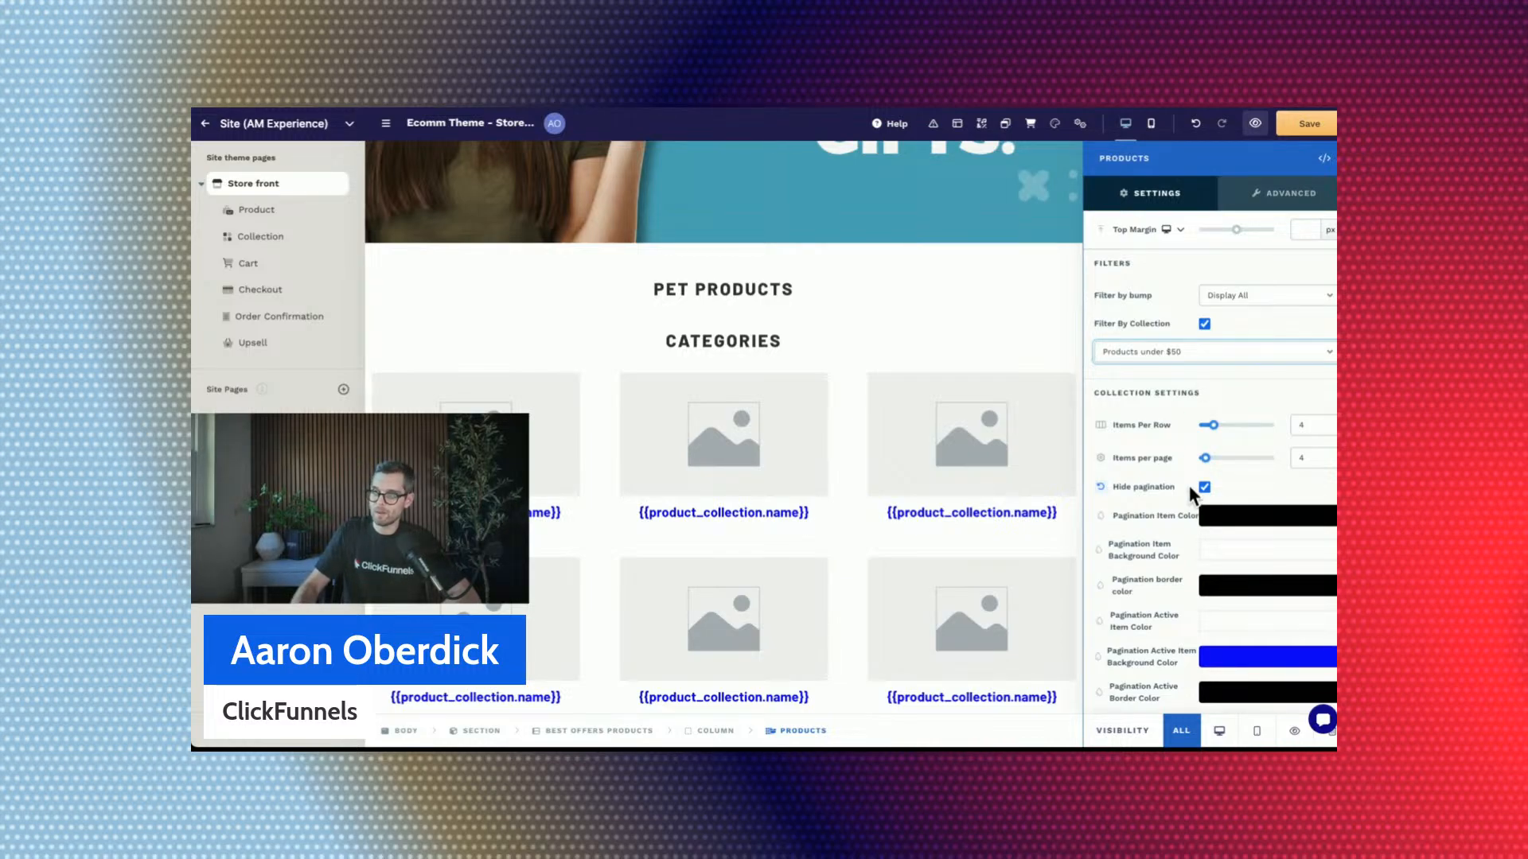
{"action": "left_click", "coordinate": [1026, 288]}
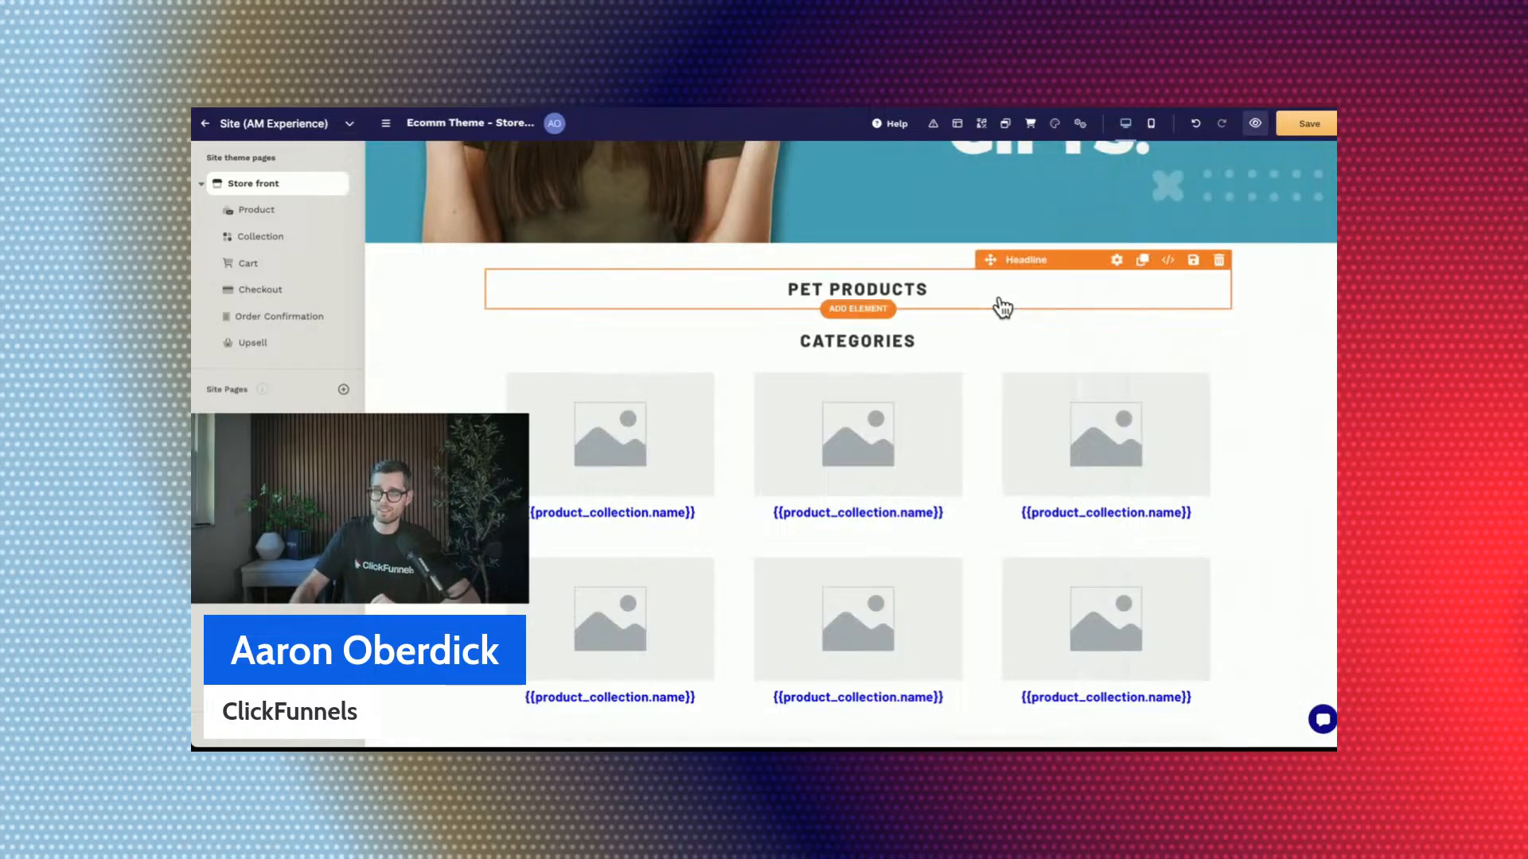
Check the Product Collections settings of the Categories grid and compare the section with the page preview.
{"action": "left_click", "coordinate": [986, 399]}
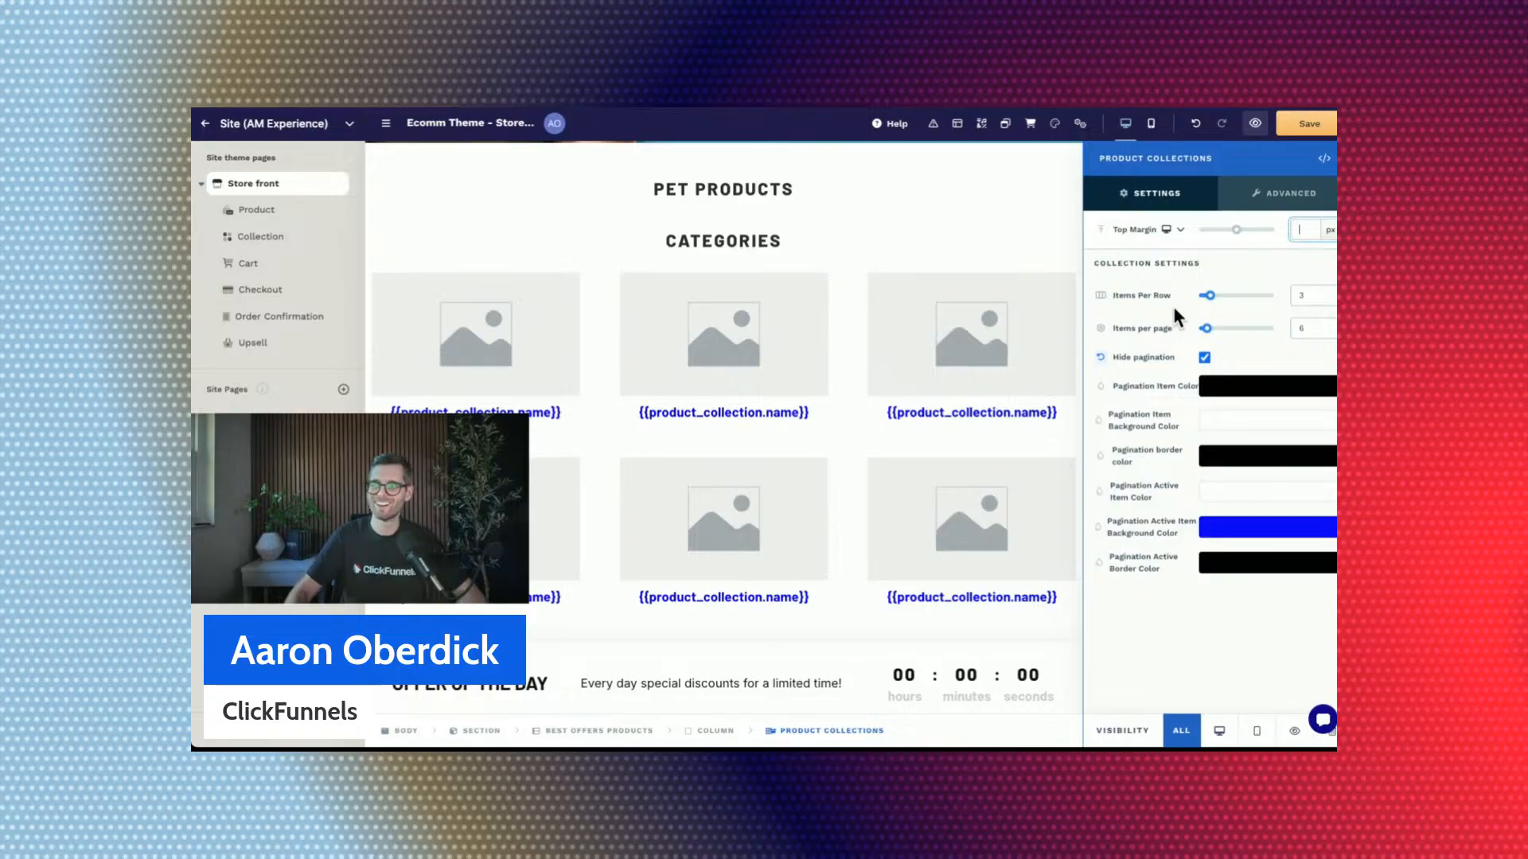
{"action": "left_click", "coordinate": [594, 204]}
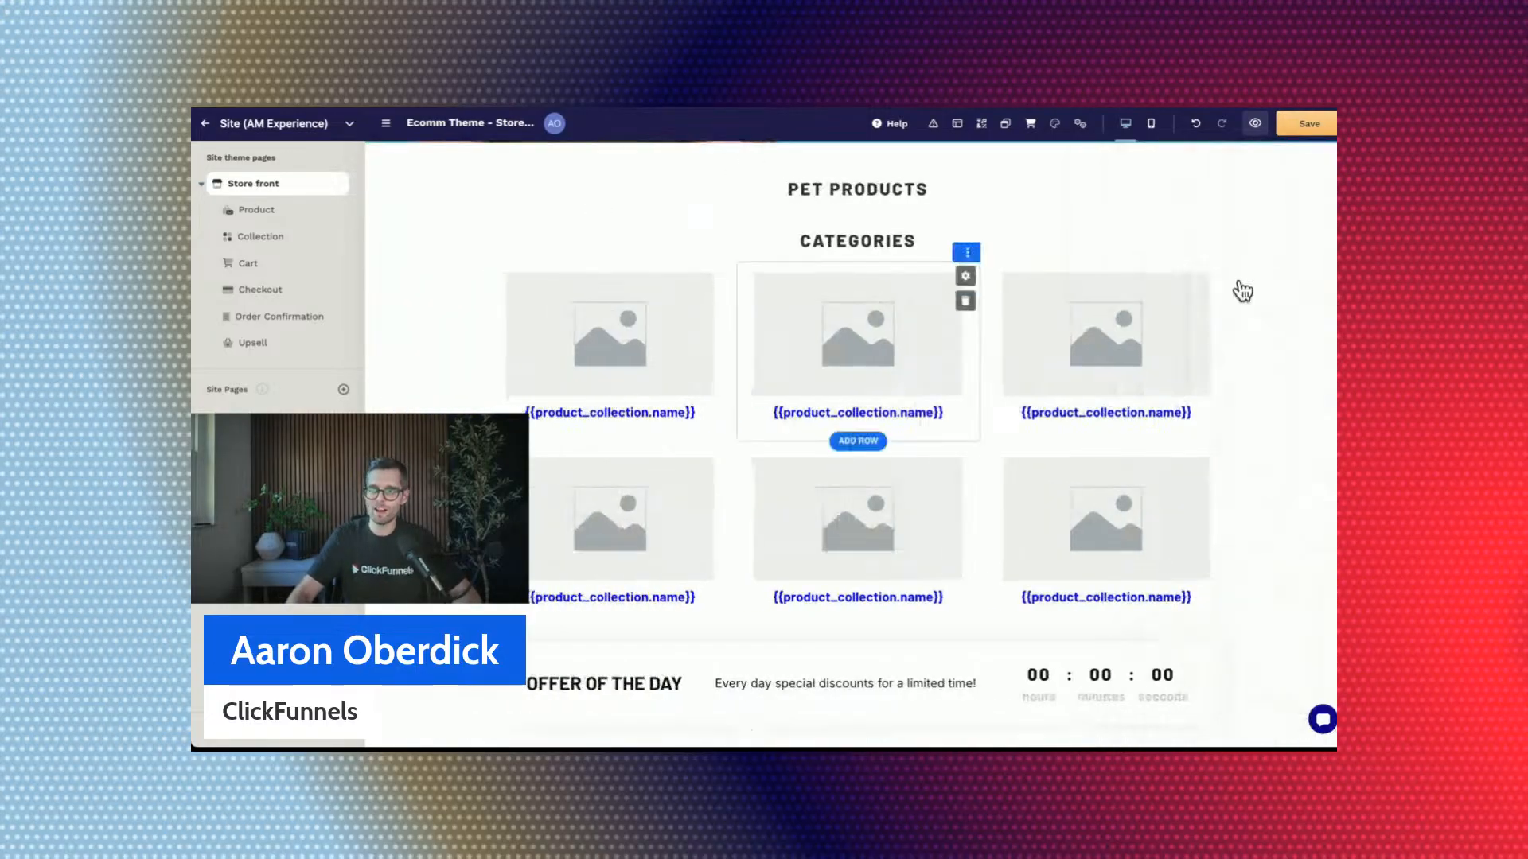
{"action": "scroll", "coordinate": [1173, 236], "scroll_direction": "up", "scroll_amount": 1}
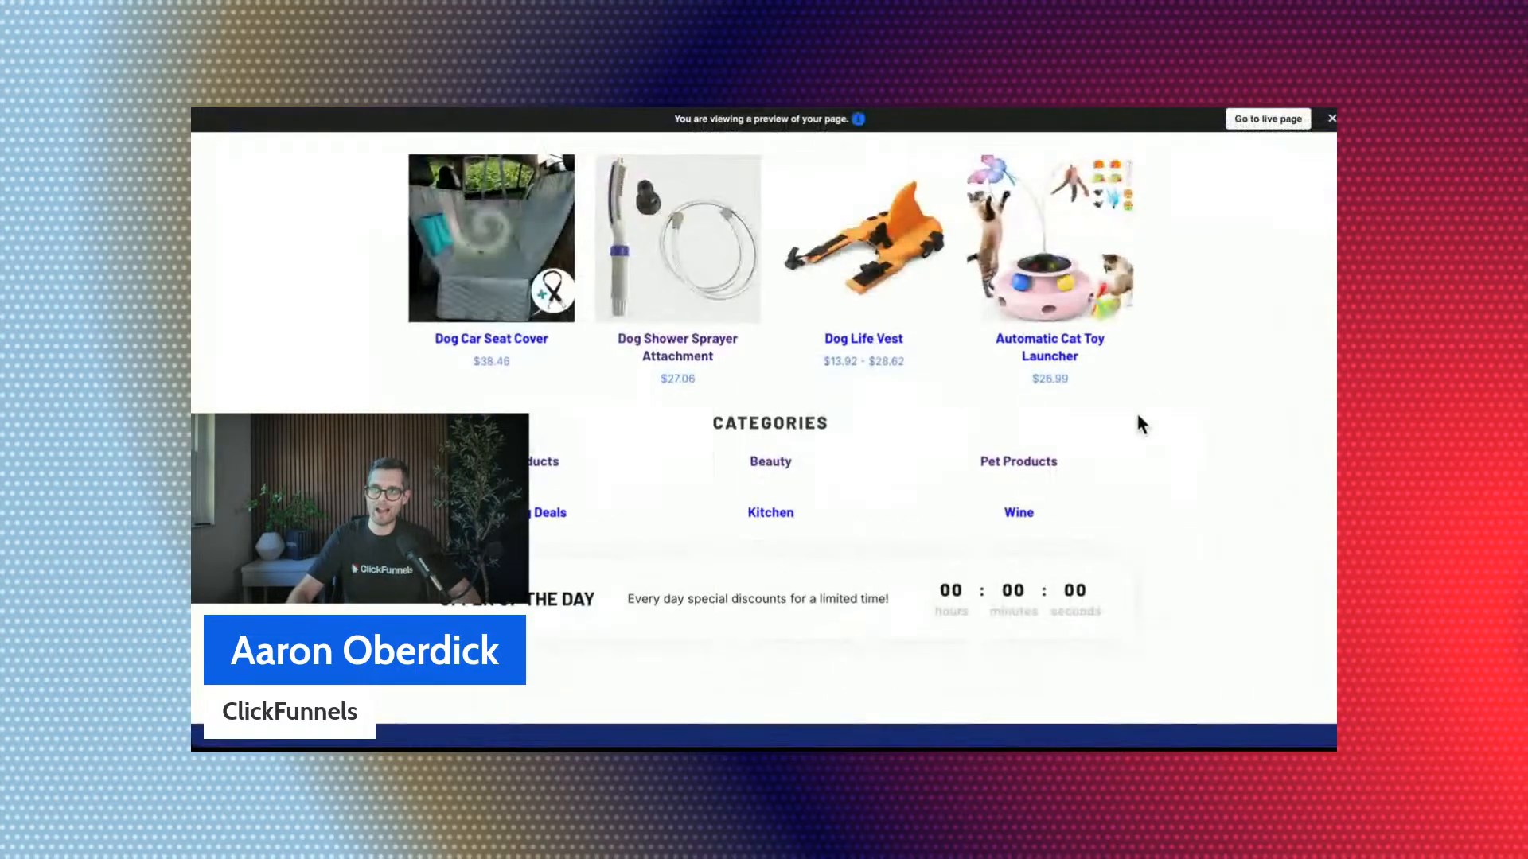
{"action": "scroll", "coordinate": [1050, 375], "scroll_direction": "up", "scroll_amount": 2}
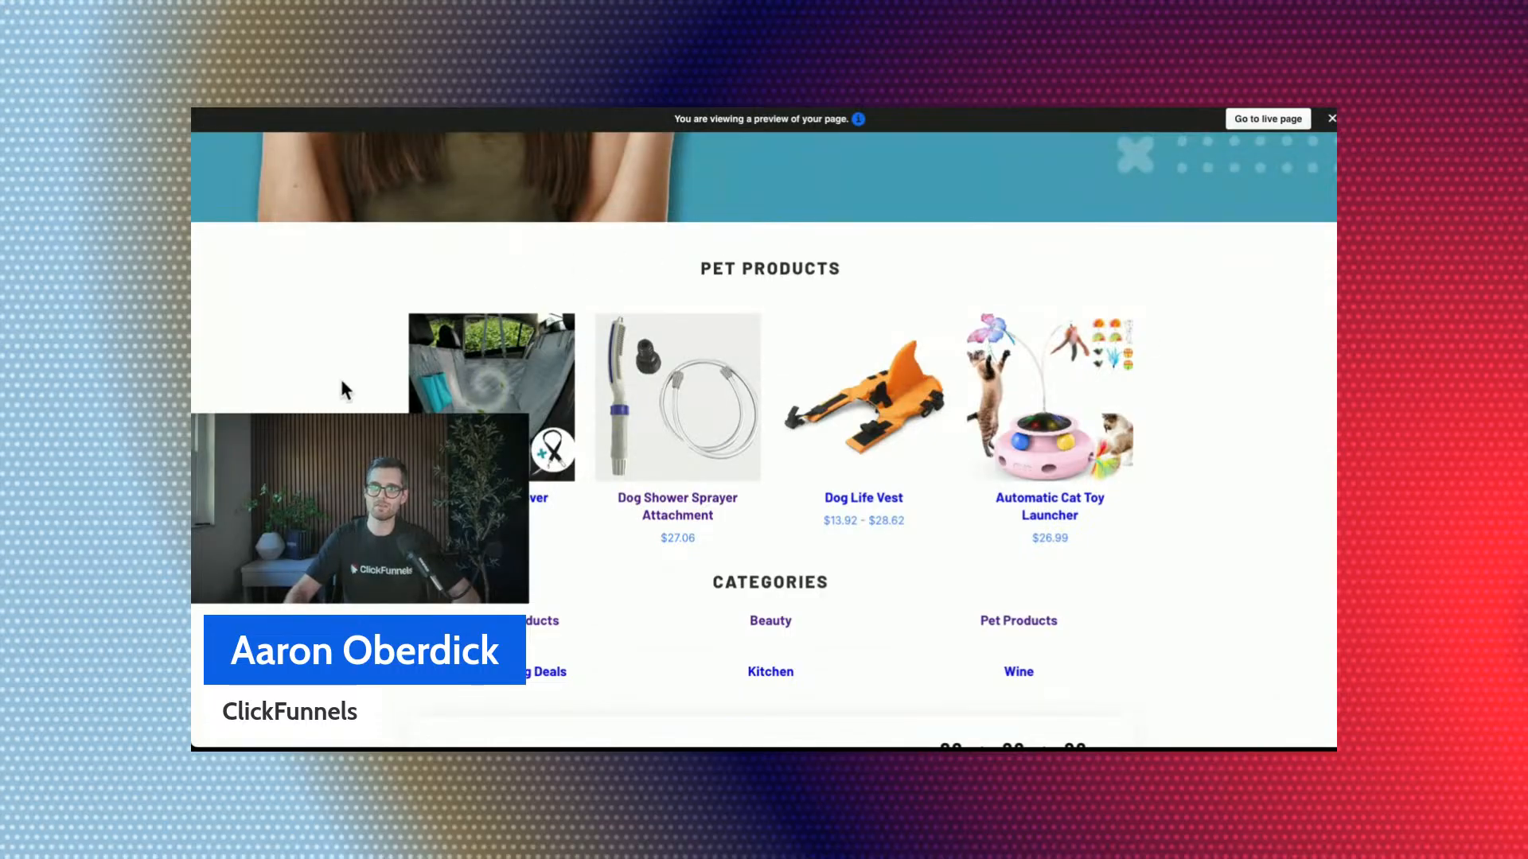
{"action": "scroll", "coordinate": [404, 374], "scroll_direction": "down", "scroll_amount": 3}
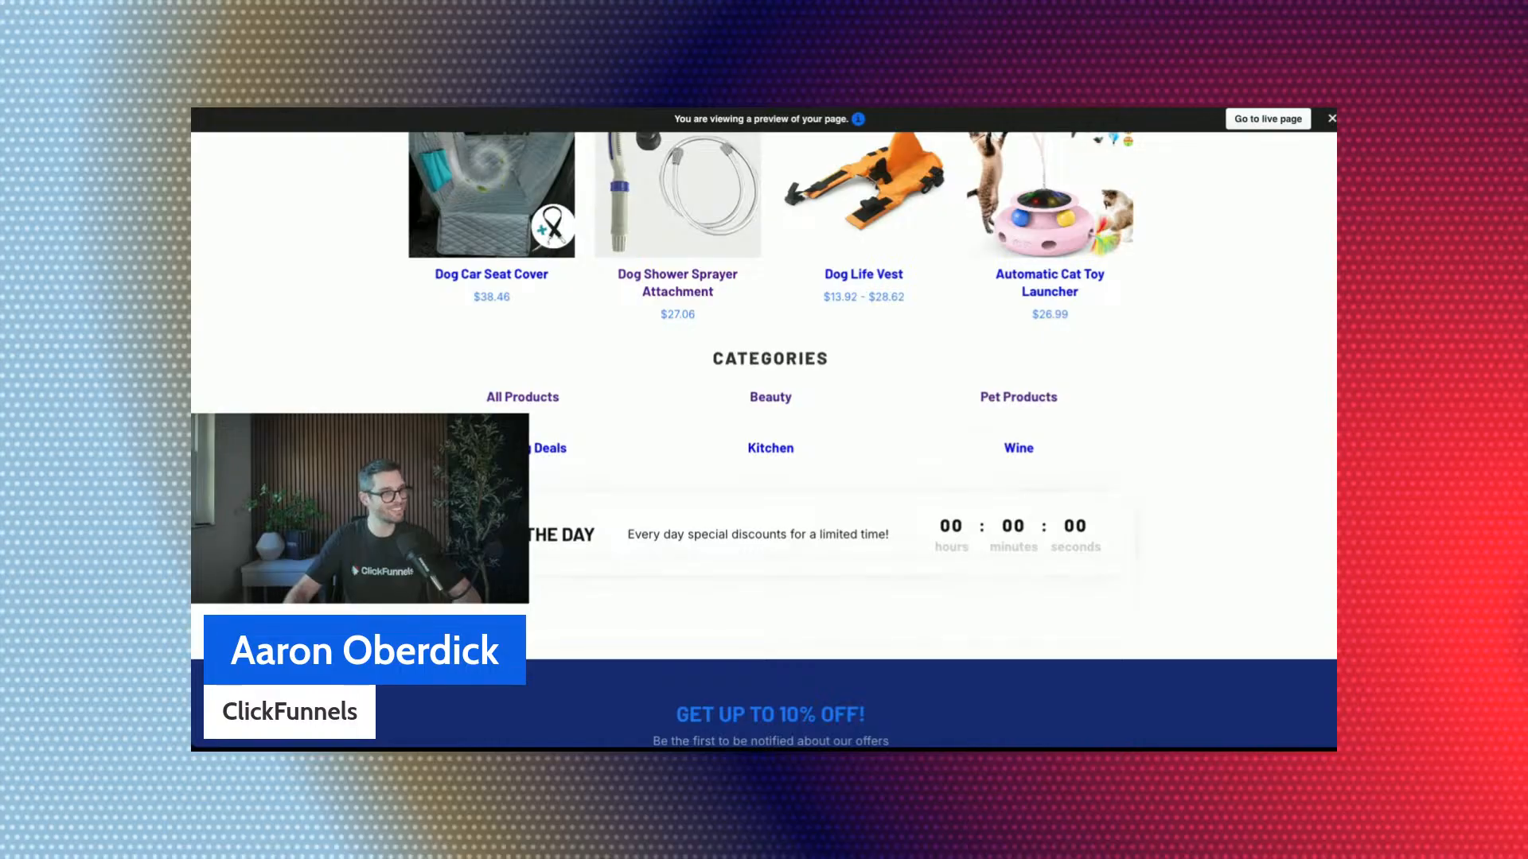
{"action": "scroll", "coordinate": [943, 272], "scroll_direction": "up", "scroll_amount": 12}
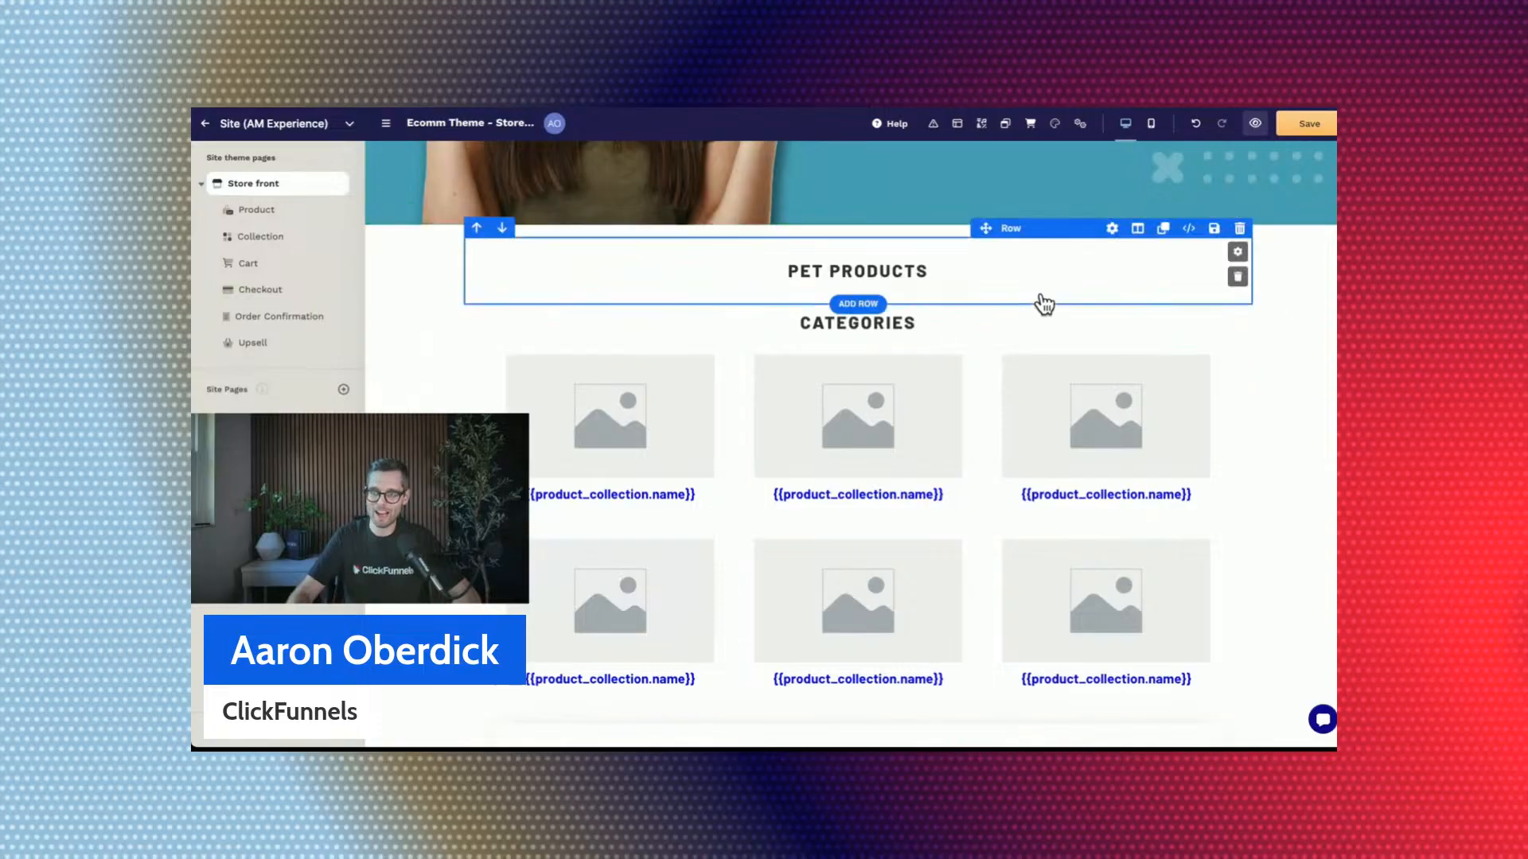
Add a blank section with a one-column row below the Offer of the Day banner.
{"action": "scroll", "coordinate": [1040, 303], "scroll_direction": "down", "scroll_amount": 3}
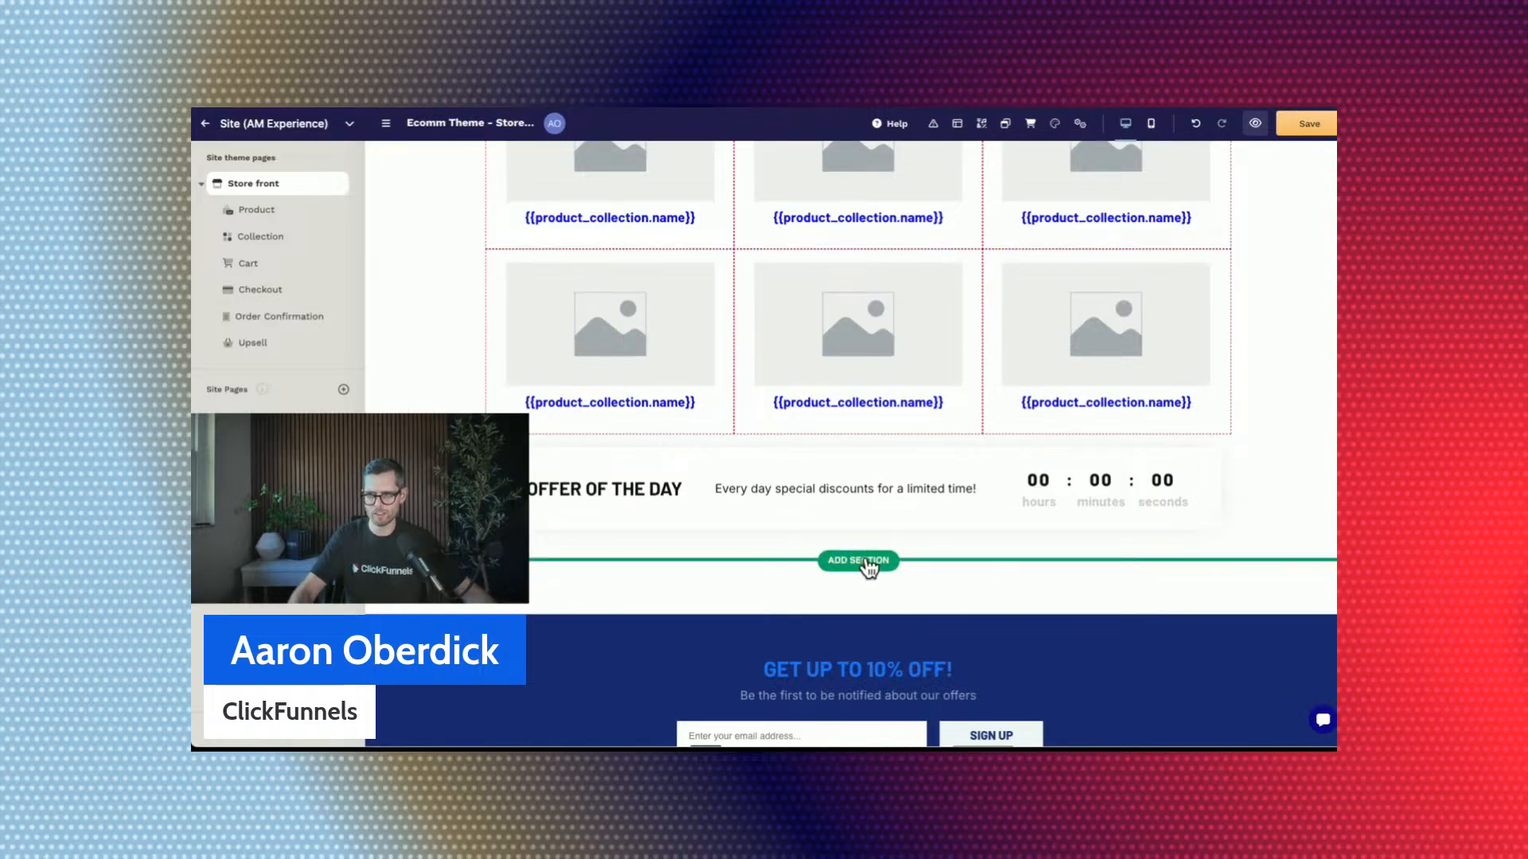
{"action": "left_click", "coordinate": [857, 561]}
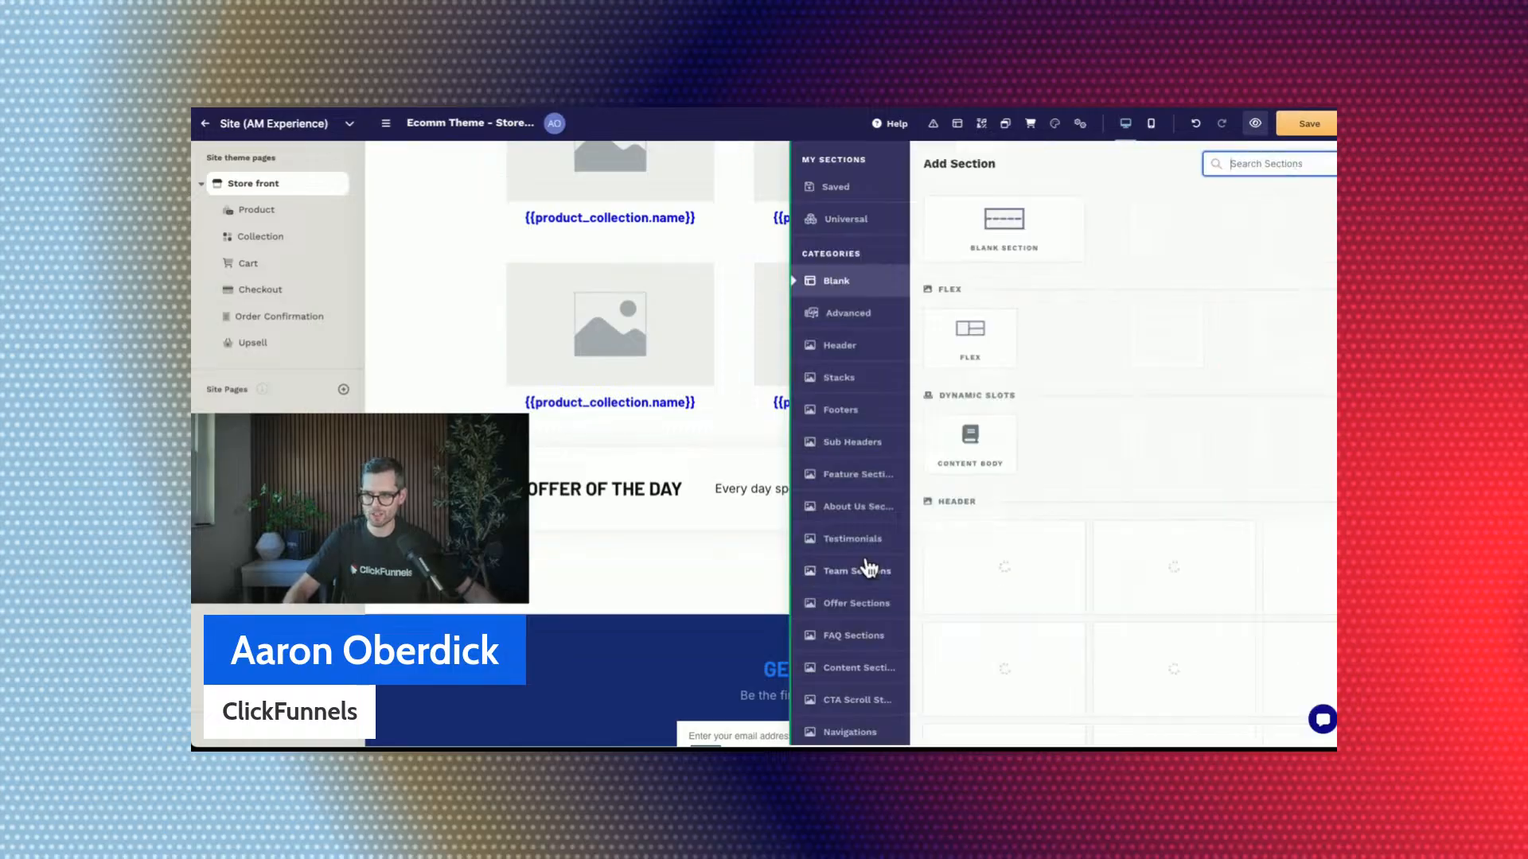
{"action": "left_click", "coordinate": [883, 249]}
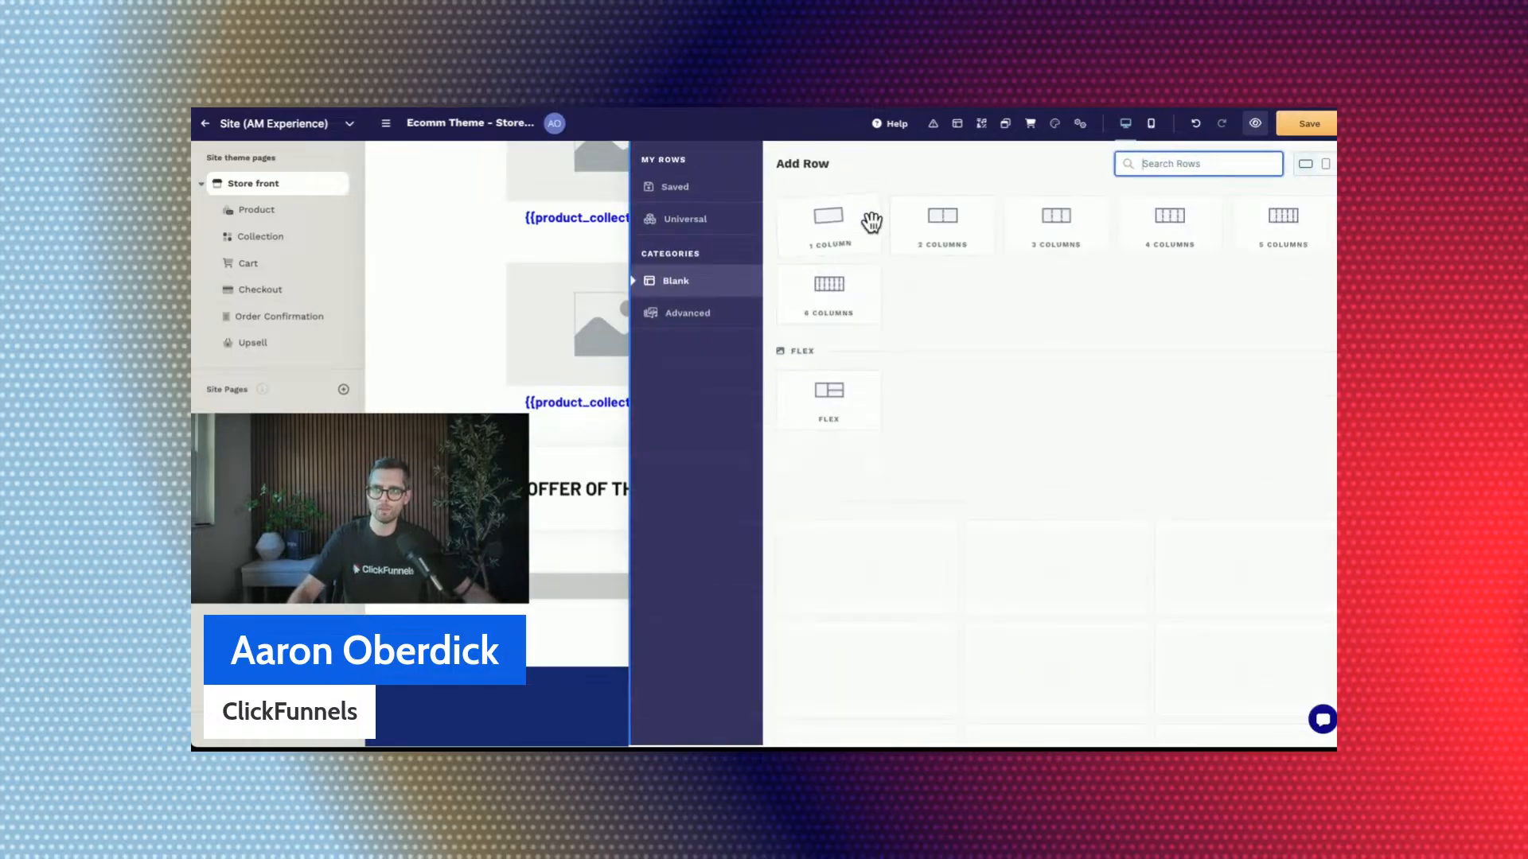
{"action": "left_click", "coordinate": [827, 223]}
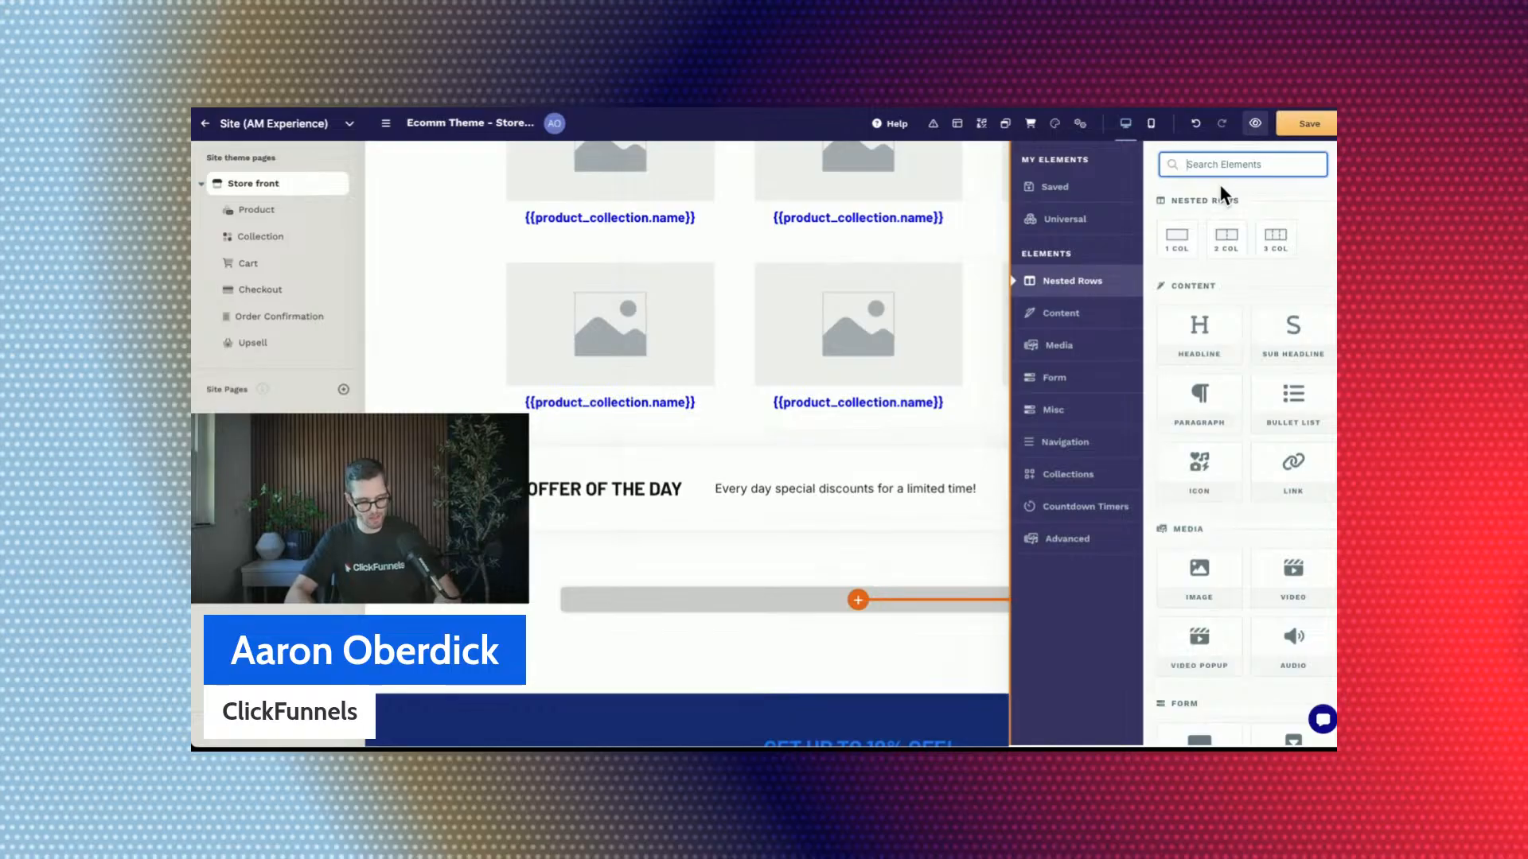
Add a Products collection element to the new row and give its items a one-column row.
{"action": "type", "text": "product"}
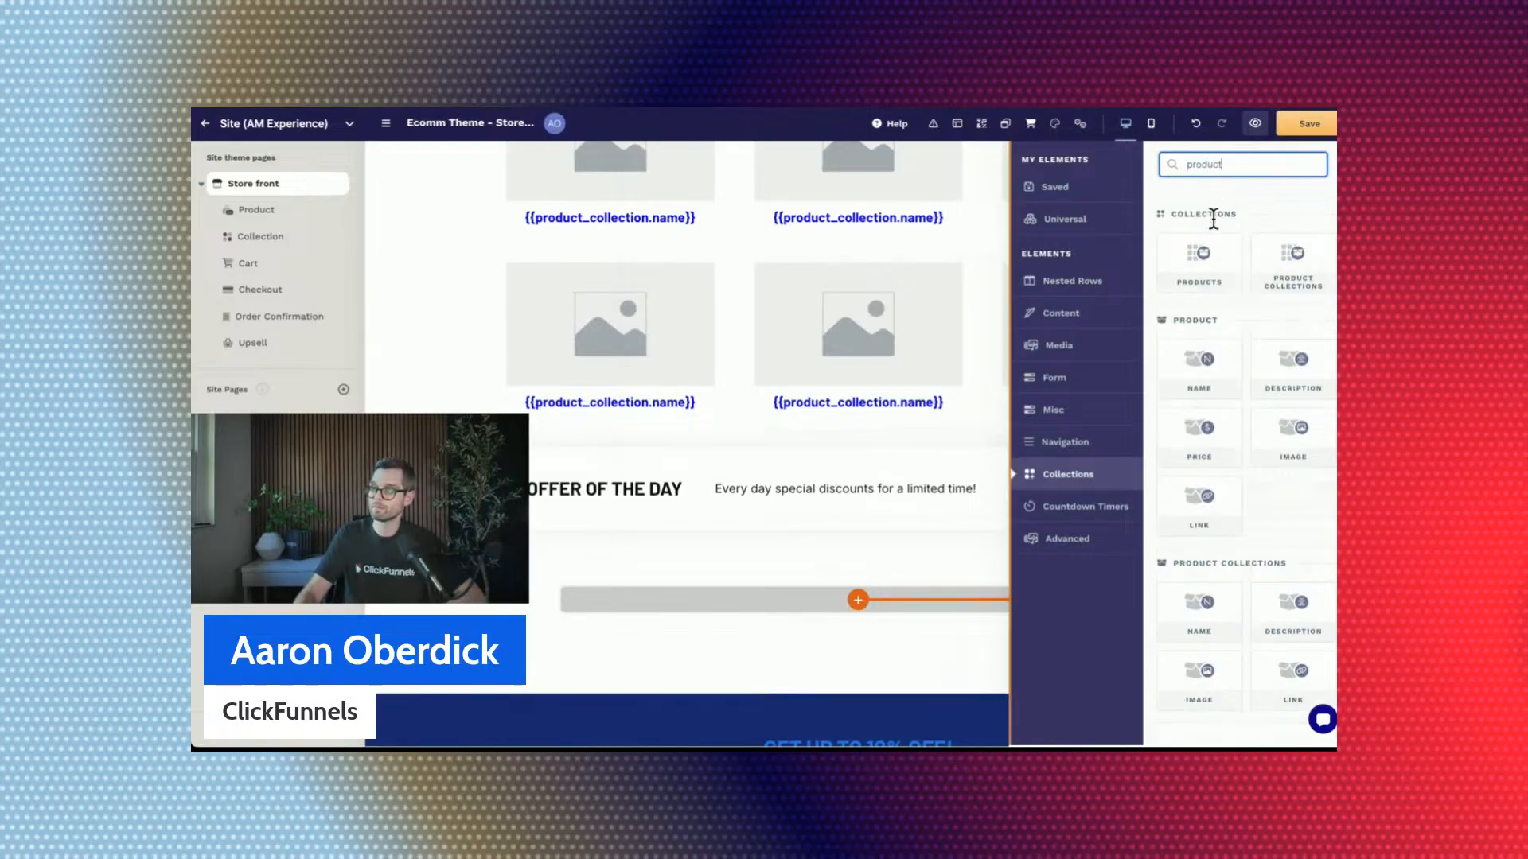
{"action": "mouse_move", "coordinate": [1199, 267]}
{"action": "left_mouse_down"}
{"action": "mouse_move", "coordinate": [1288, 267]}
{"action": "mouse_move", "coordinate": [1184, 288]}
{"action": "mouse_move", "coordinate": [1194, 244]}
{"action": "mouse_move", "coordinate": [1210, 272]}
{"action": "mouse_move", "coordinate": [1189, 273]}
{"action": "mouse_move", "coordinate": [1210, 253]}
{"action": "left_mouse_up"}
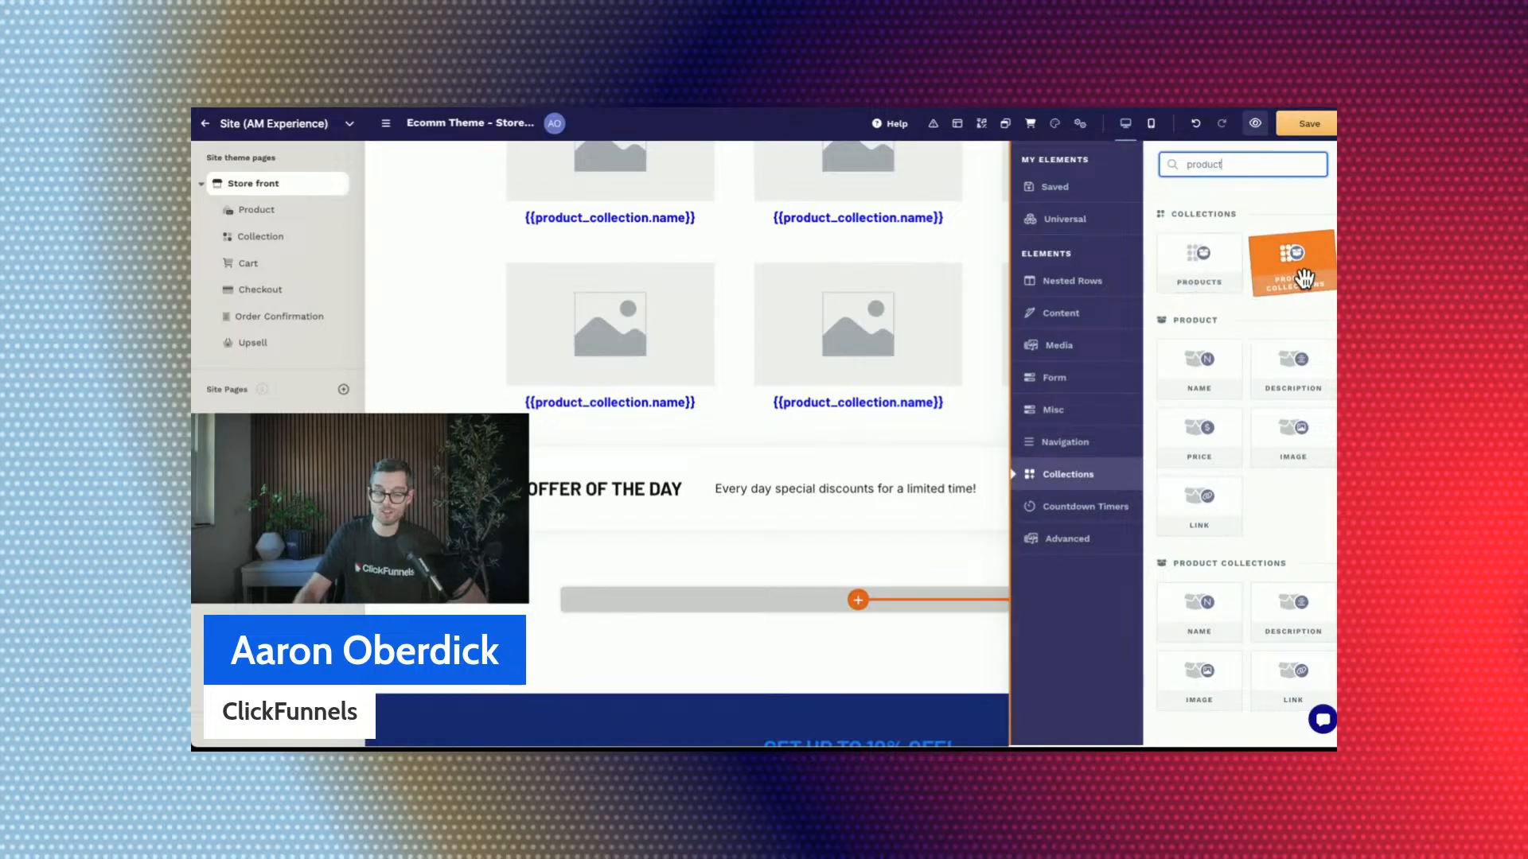
{"action": "left_click", "coordinate": [1214, 266]}
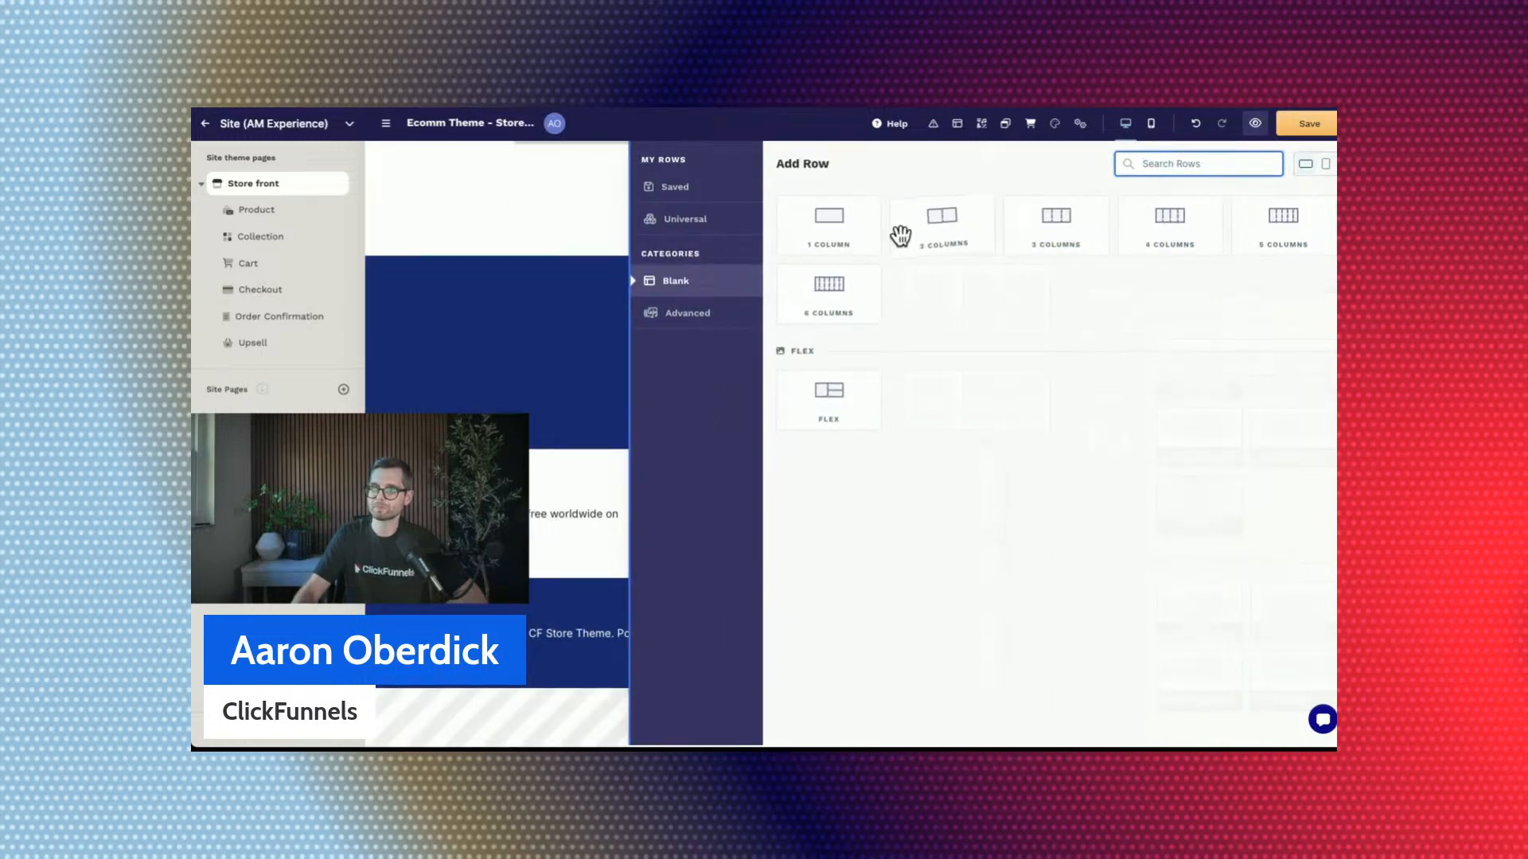
{"action": "left_click", "coordinate": [841, 235]}
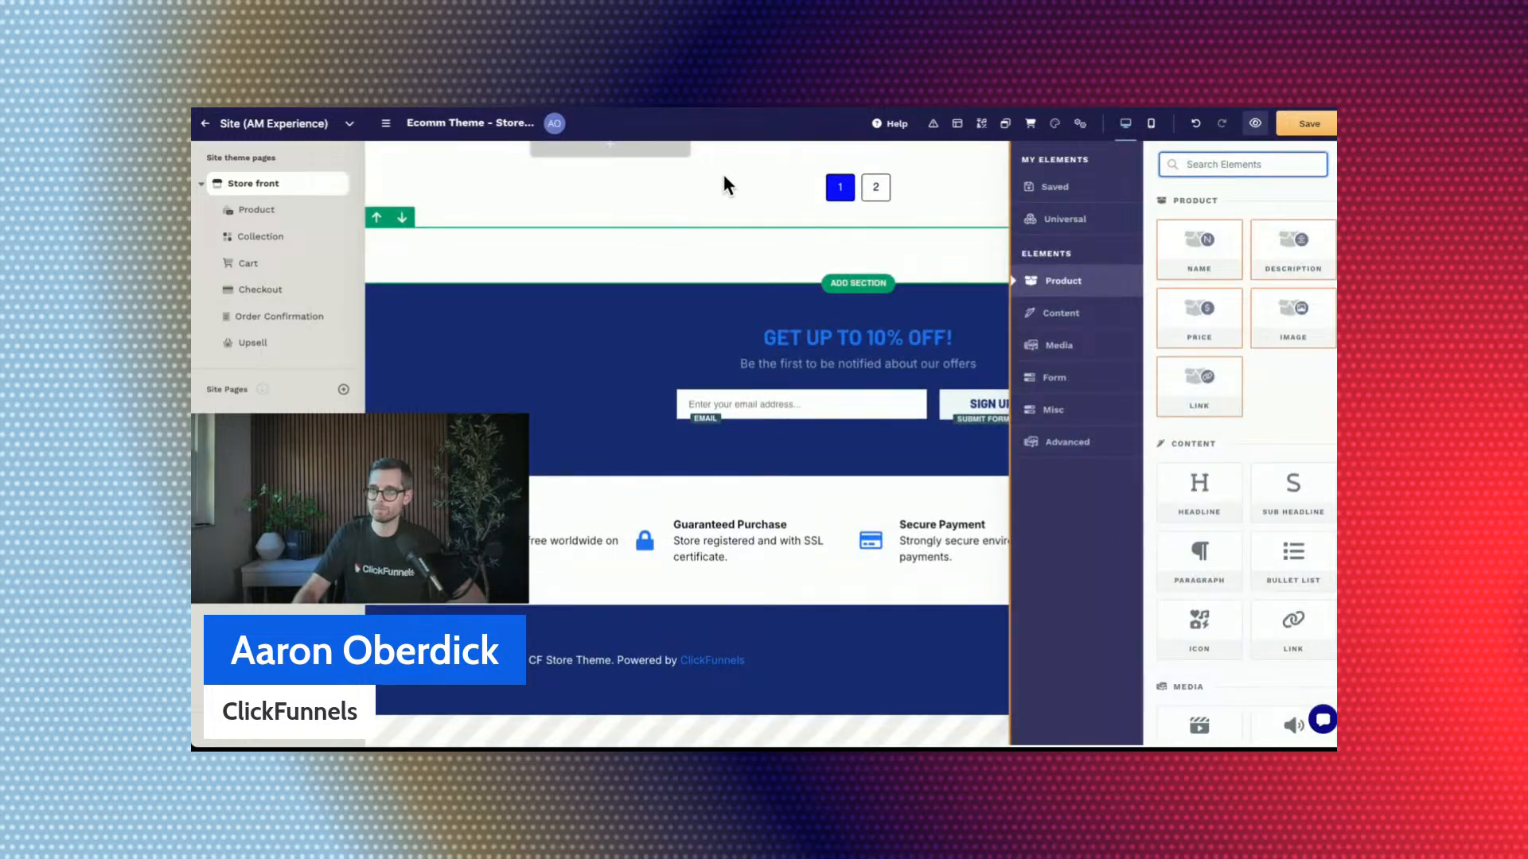
{"action": "left_click", "coordinate": [819, 331]}
Set the new Products element to 4 items per row and 8 items per page.
{"action": "scroll", "coordinate": [824, 330], "scroll_direction": "up", "scroll_amount": 5}
{"action": "scroll", "coordinate": [824, 329], "scroll_direction": "up", "scroll_amount": 2}
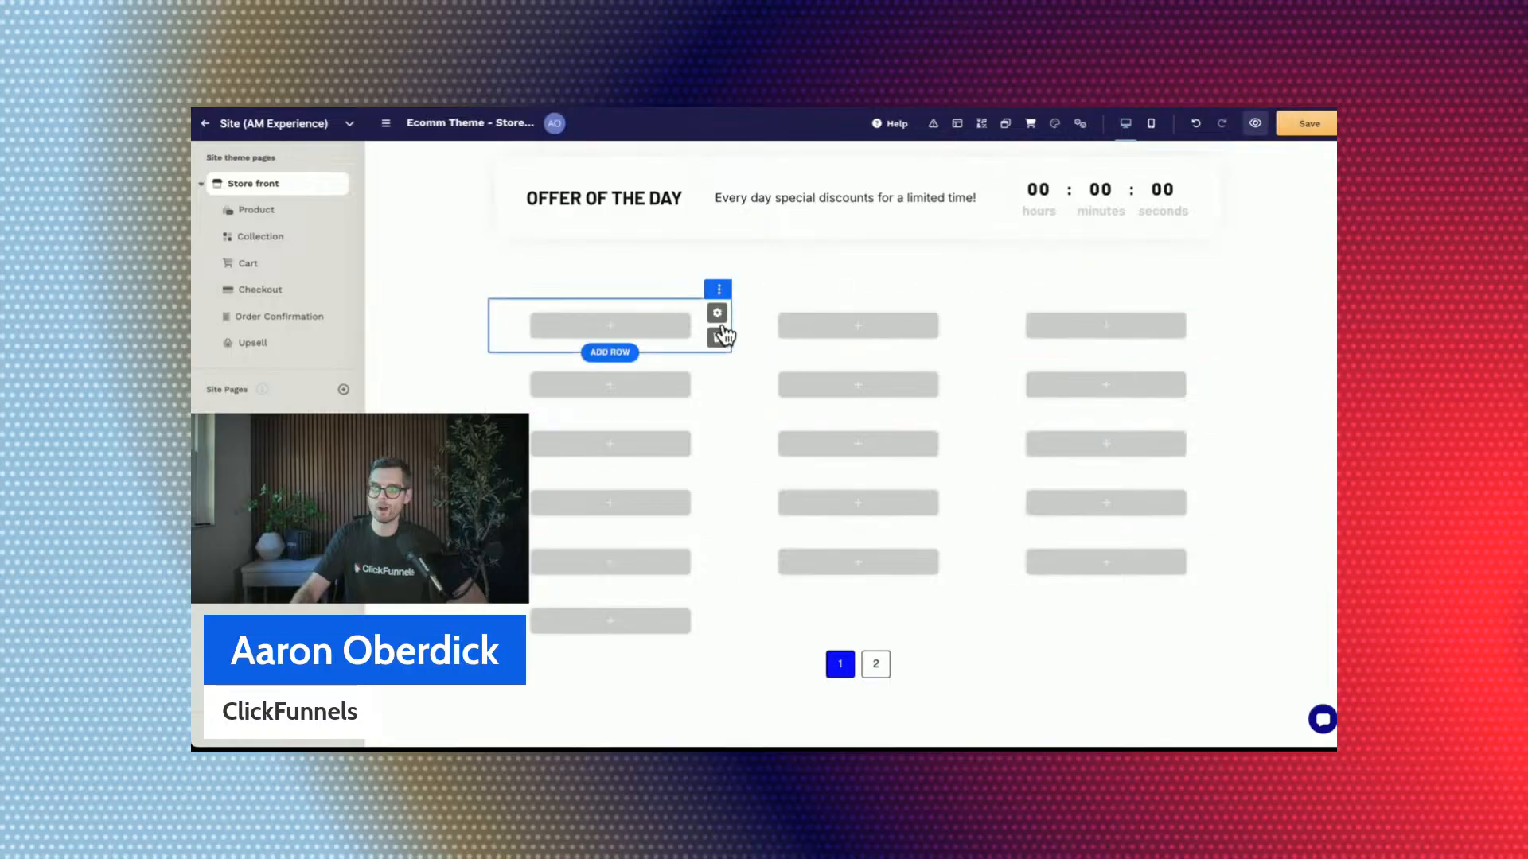
{"action": "left_click", "coordinate": [740, 326]}
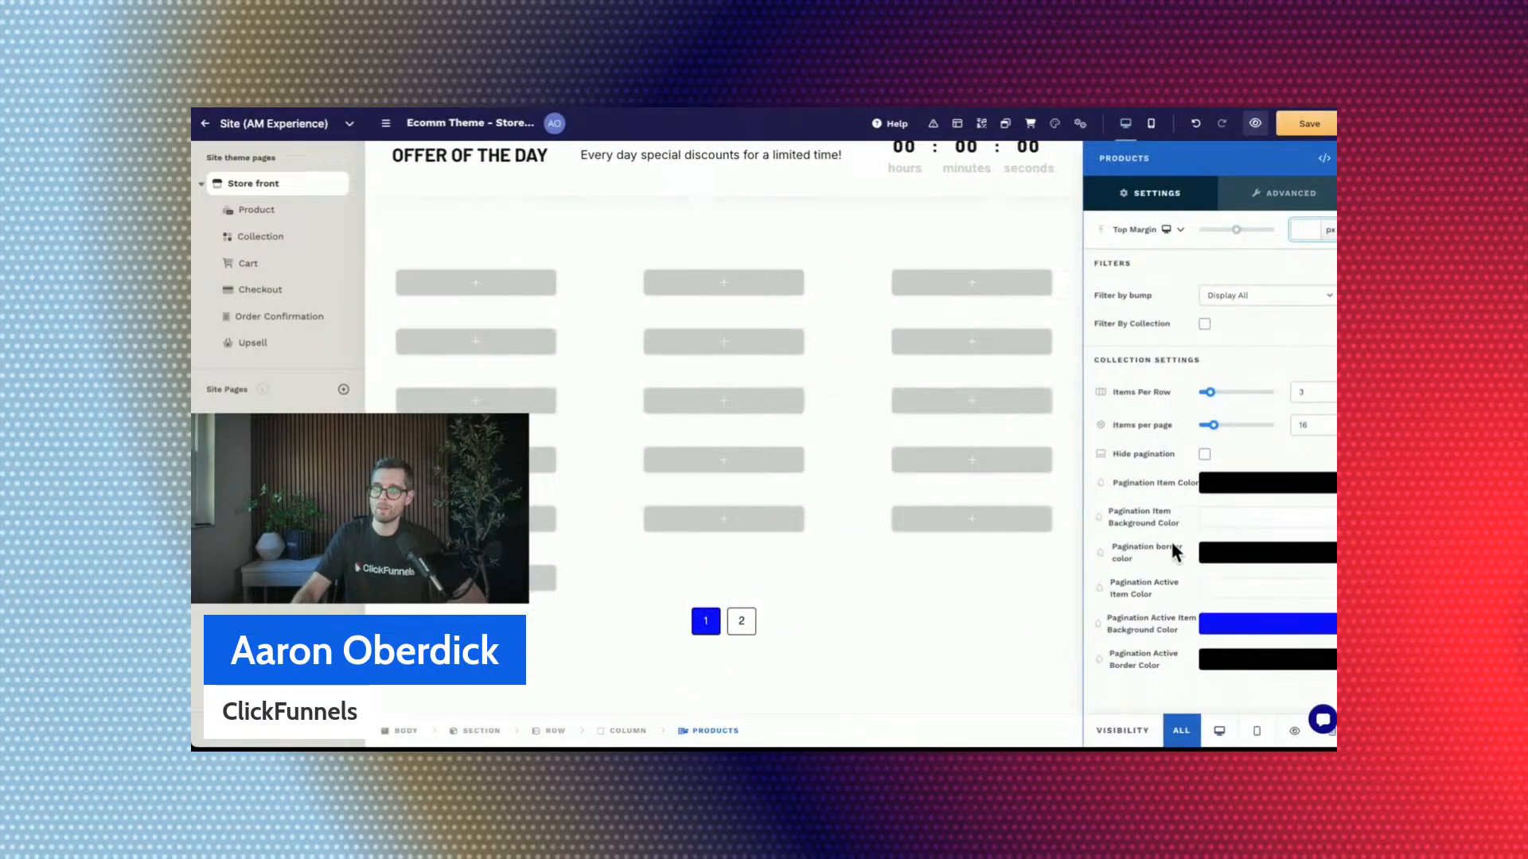
{"action": "left_click_drag", "start_coordinate": [1097, 362], "coordinate": [1207, 427]}
{"action": "left_click", "coordinate": [1194, 359]}
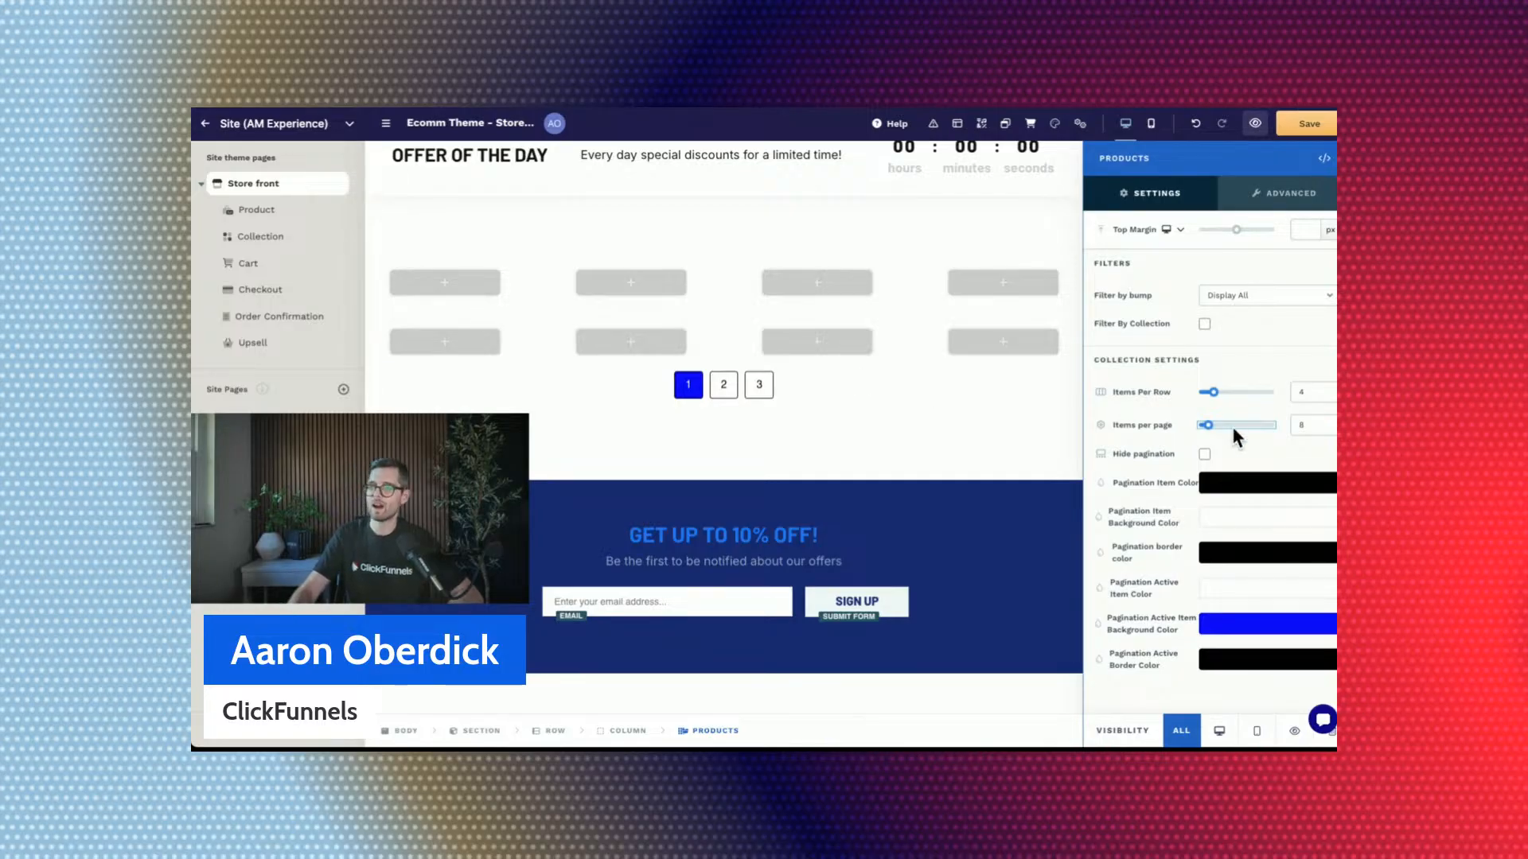
Try hiding and showing the pagination of the new Products element, and close its settings.
{"action": "left_click", "coordinate": [1205, 455]}
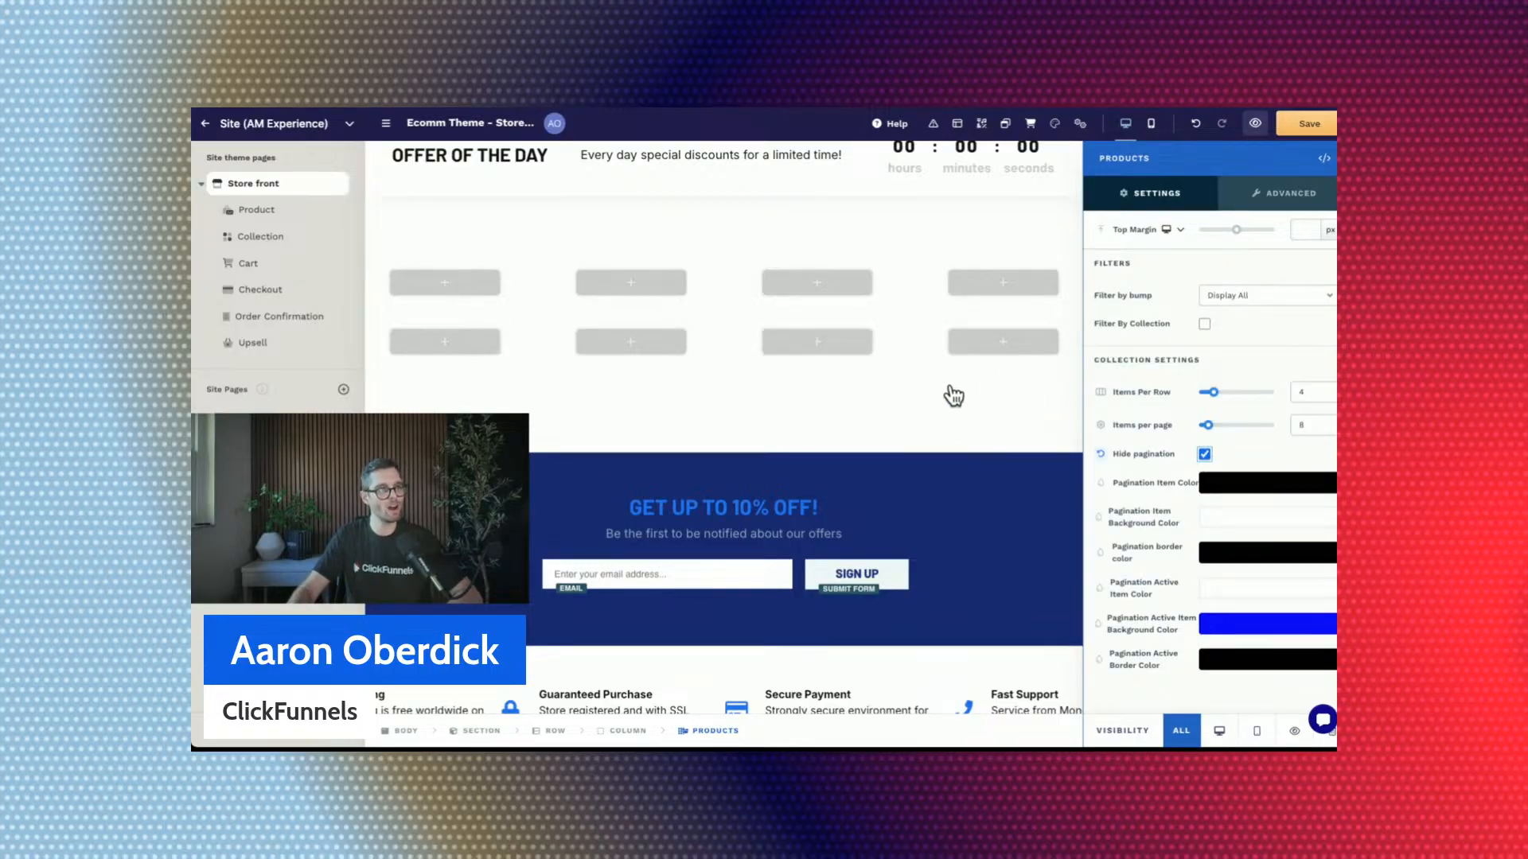
{"action": "left_click", "coordinate": [1205, 455]}
{"action": "left_click", "coordinate": [1205, 455]}
{"action": "left_click", "coordinate": [1205, 456]}
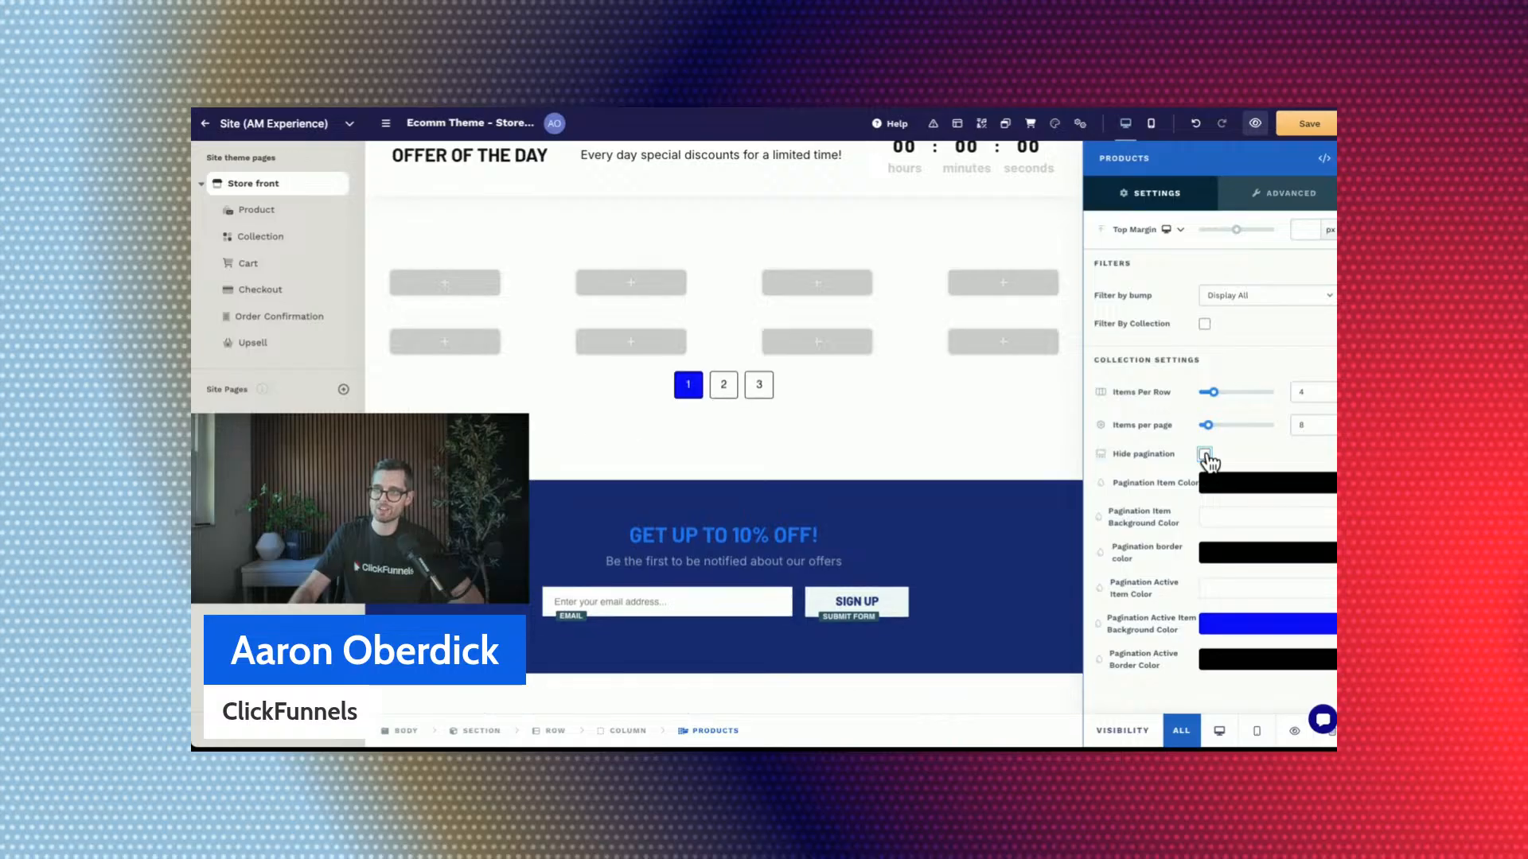
{"action": "left_click", "coordinate": [1204, 455]}
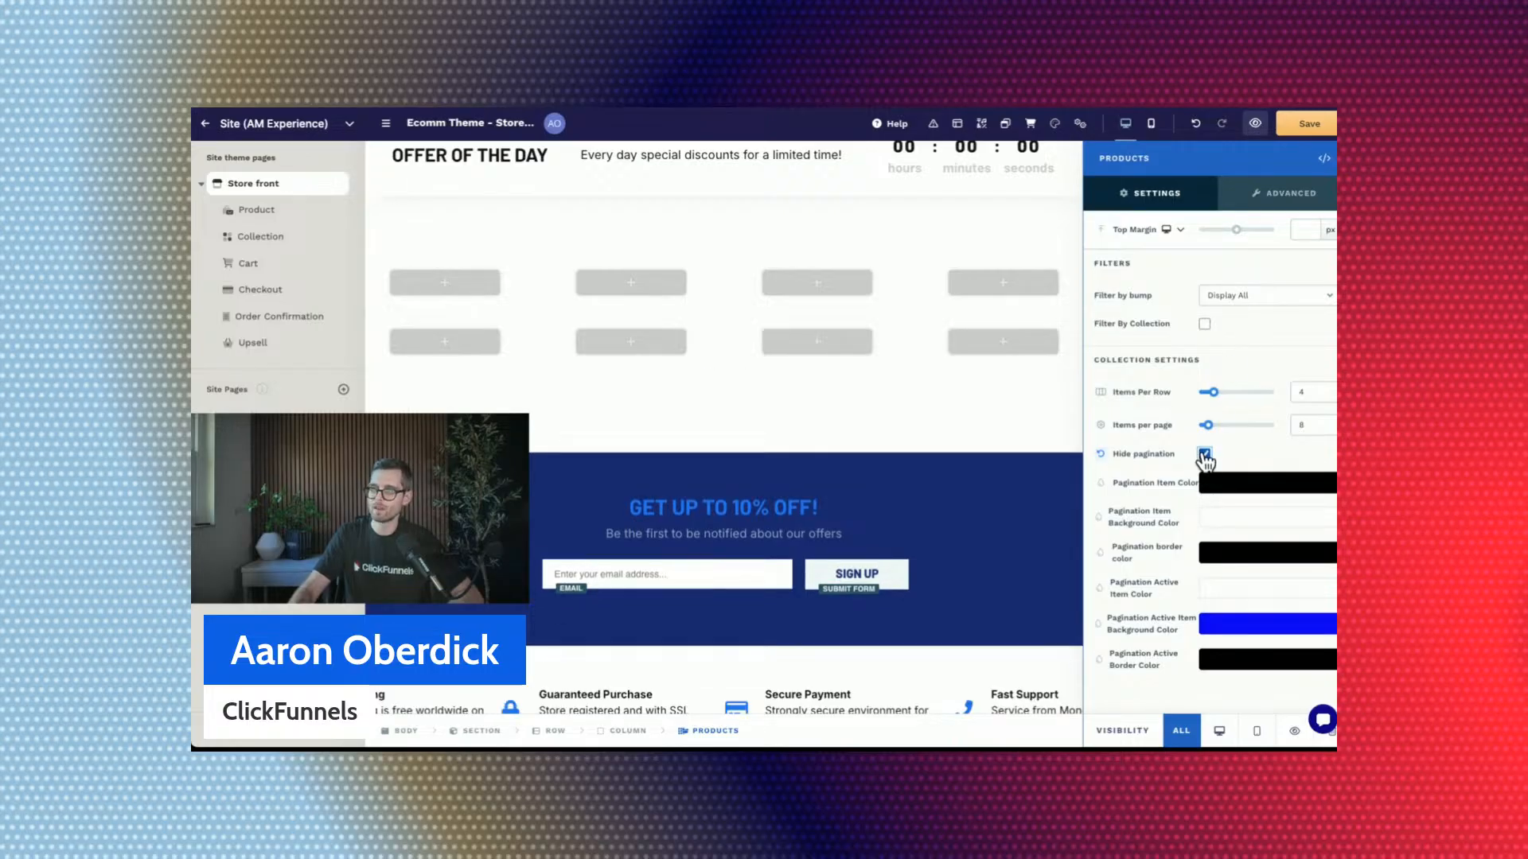
{"action": "left_click", "coordinate": [1205, 455]}
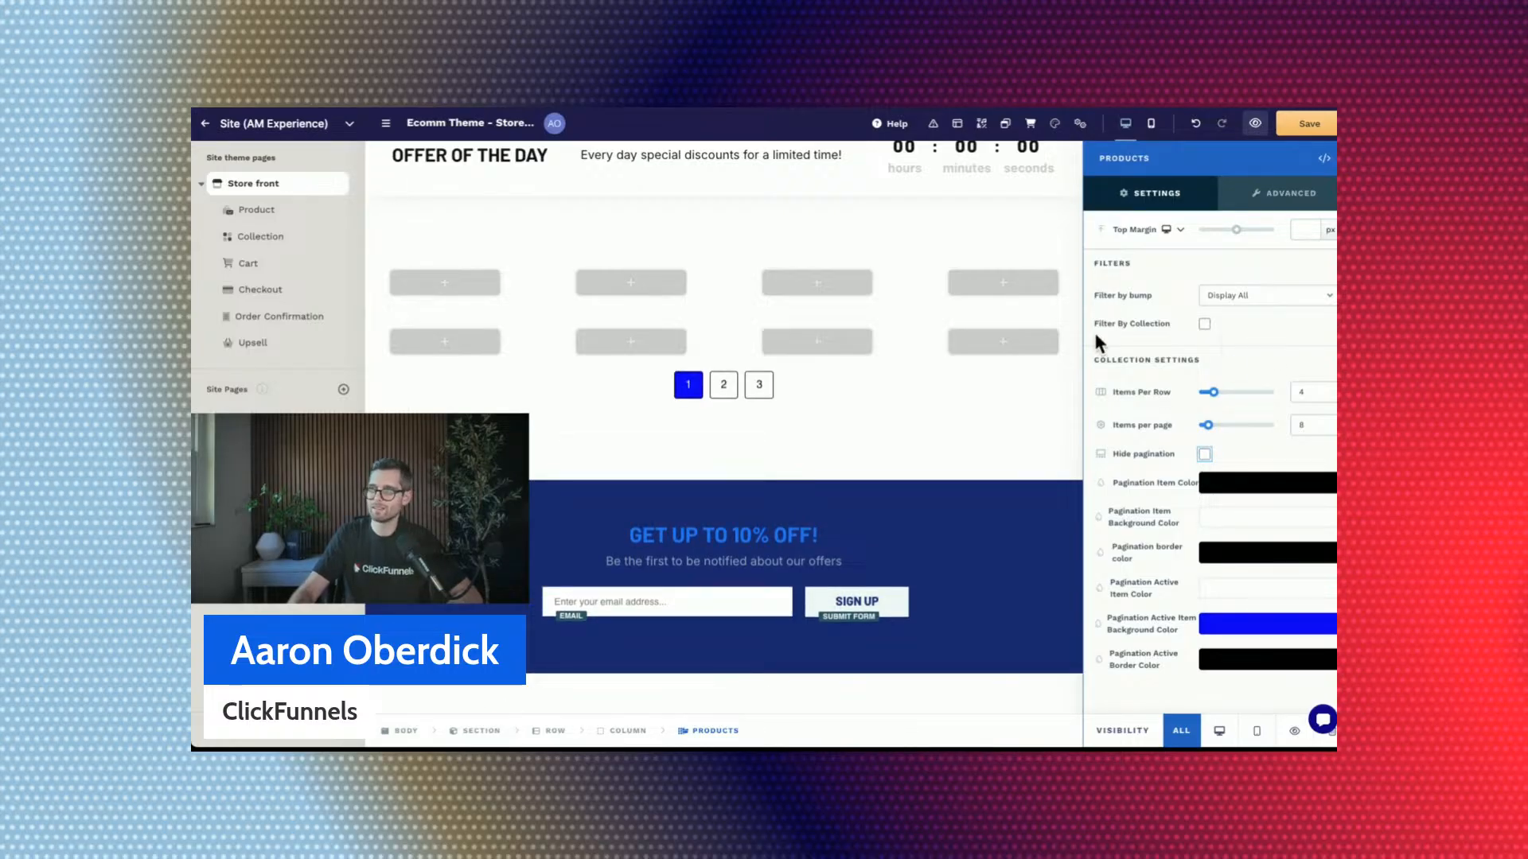
{"action": "left_click", "coordinate": [884, 295]}
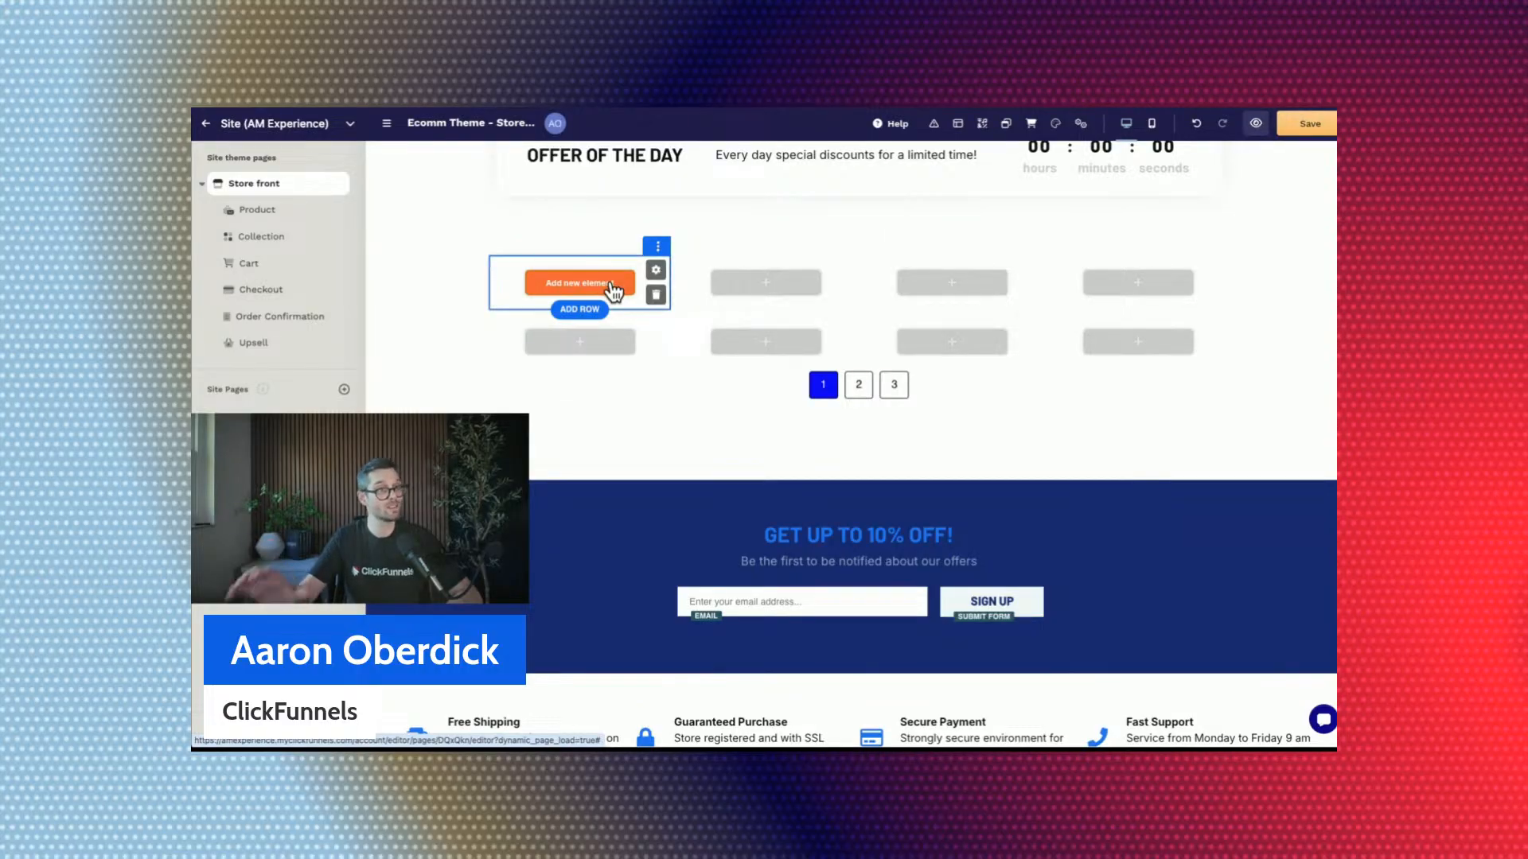
Compare the item layout of the Categories grid with the empty items of the new product grid.
{"action": "scroll", "coordinate": [580, 297], "scroll_direction": "up", "scroll_amount": 6}
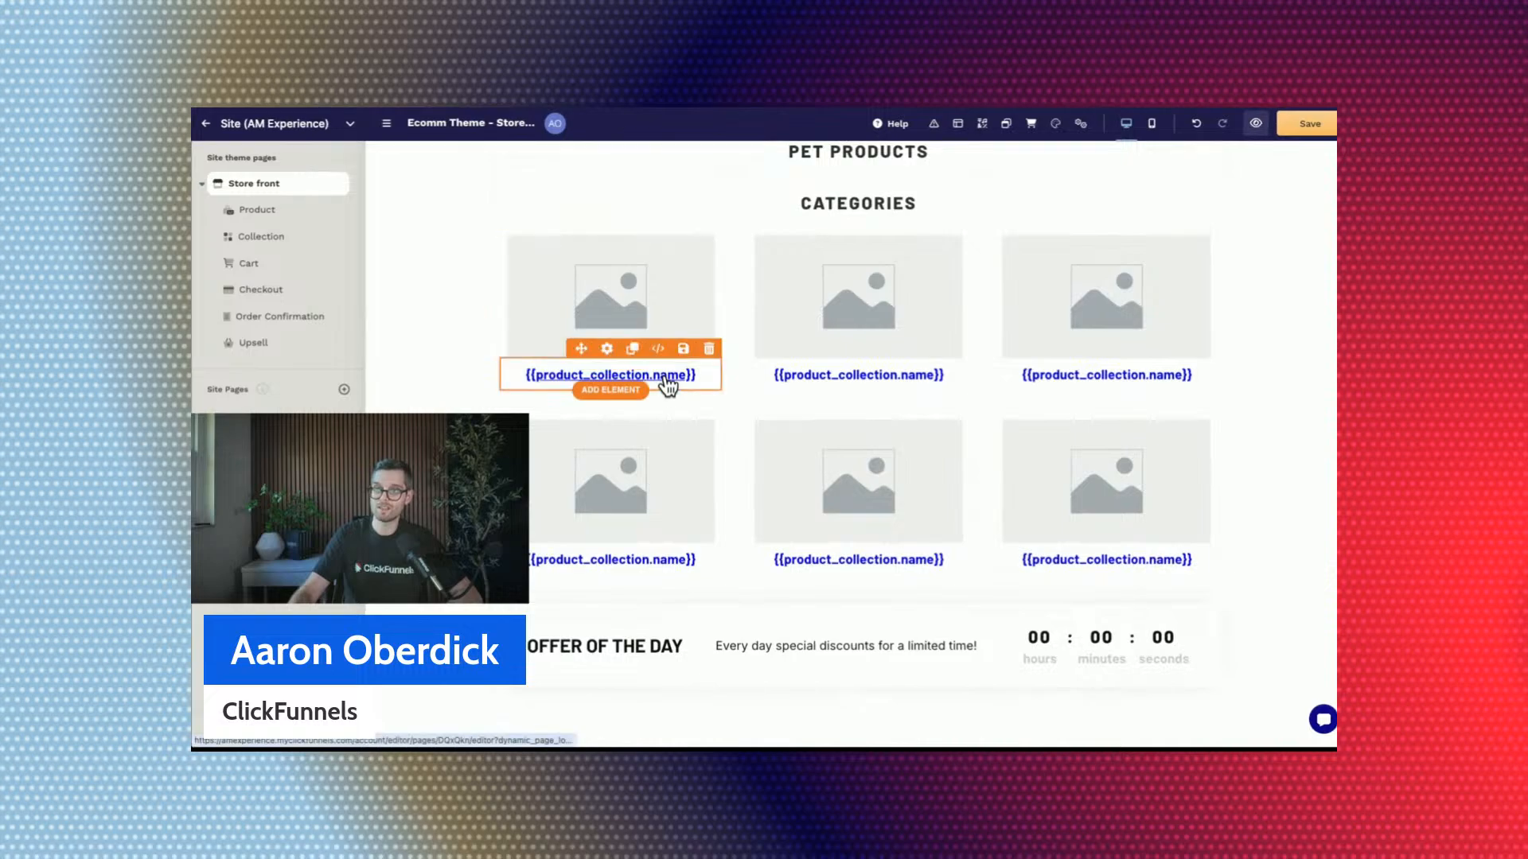
{"action": "scroll", "coordinate": [667, 385], "scroll_direction": "up", "scroll_amount": 3}
{"action": "scroll", "coordinate": [666, 385], "scroll_direction": "down", "scroll_amount": 10}
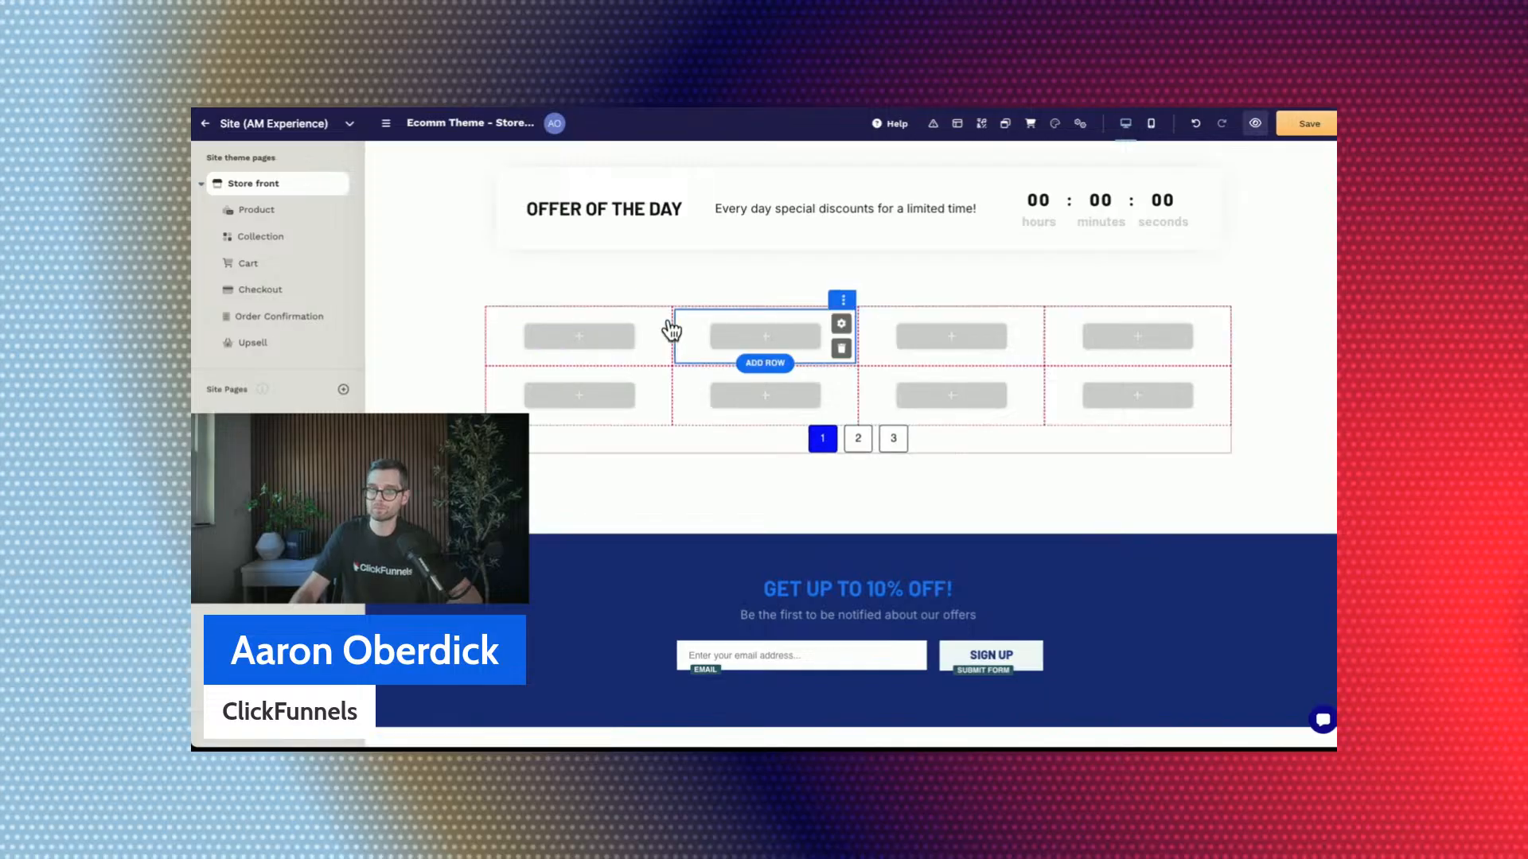
Add the product Image, Name and Price elements to the items of the new product grid, in that order.
{"action": "left_click", "coordinate": [672, 328]}
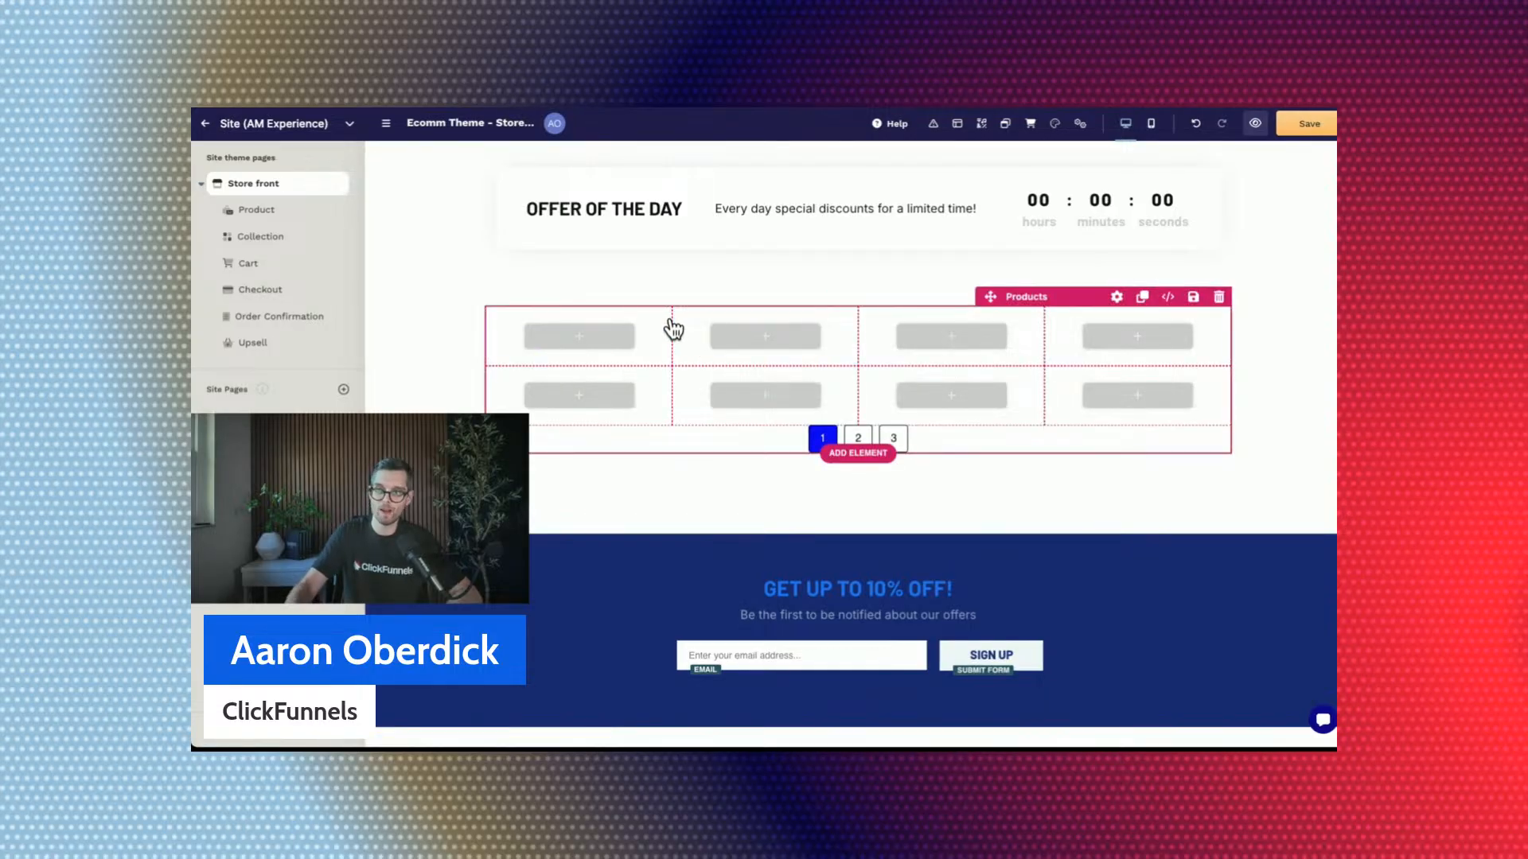
{"action": "left_click", "coordinate": [584, 335]}
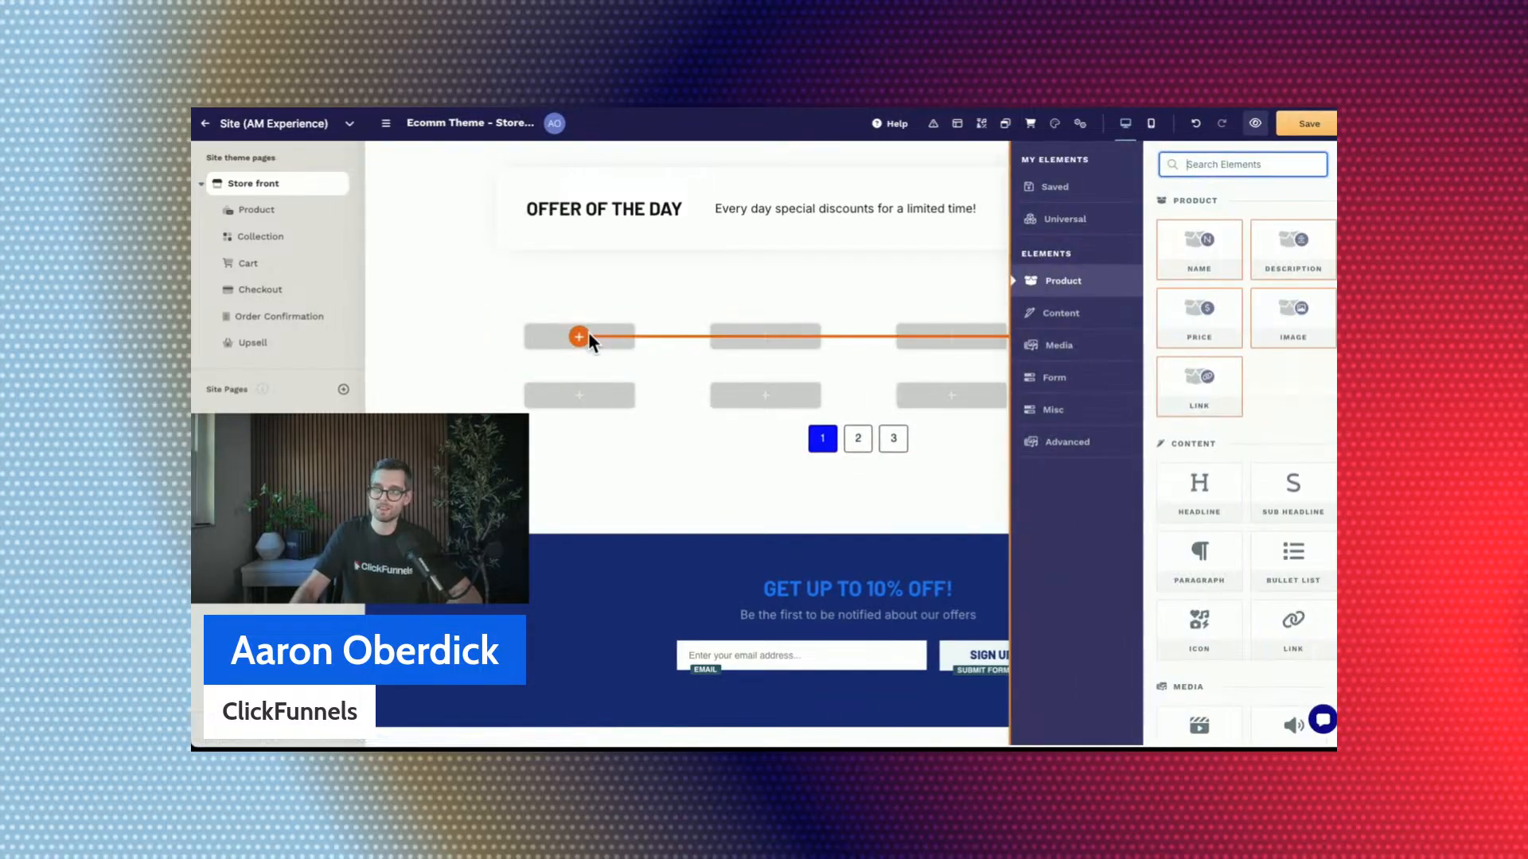
{"action": "left_click", "coordinate": [1292, 314]}
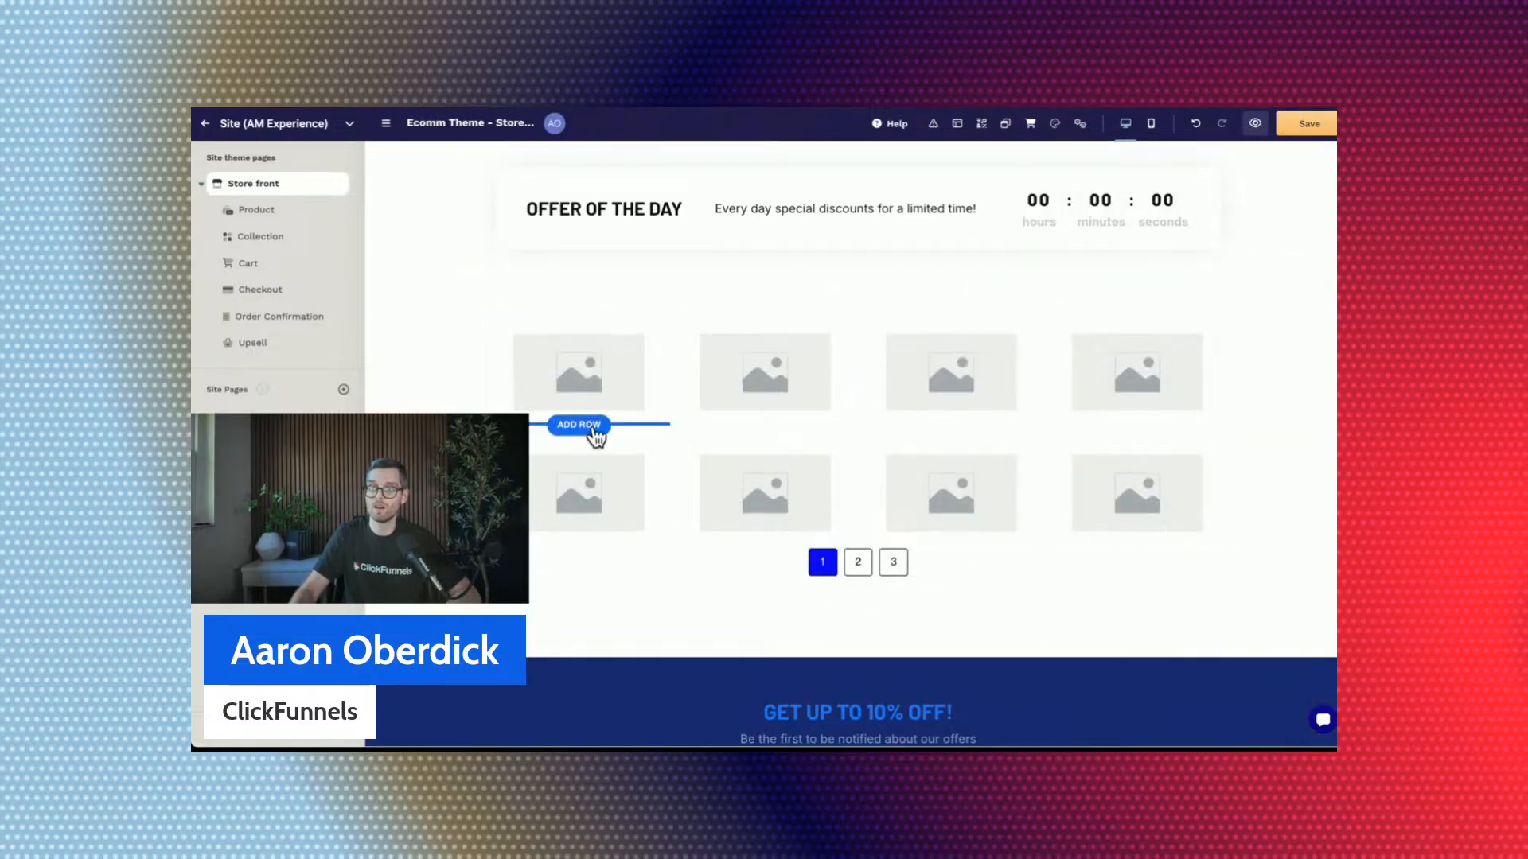
{"action": "left_click", "coordinate": [580, 411]}
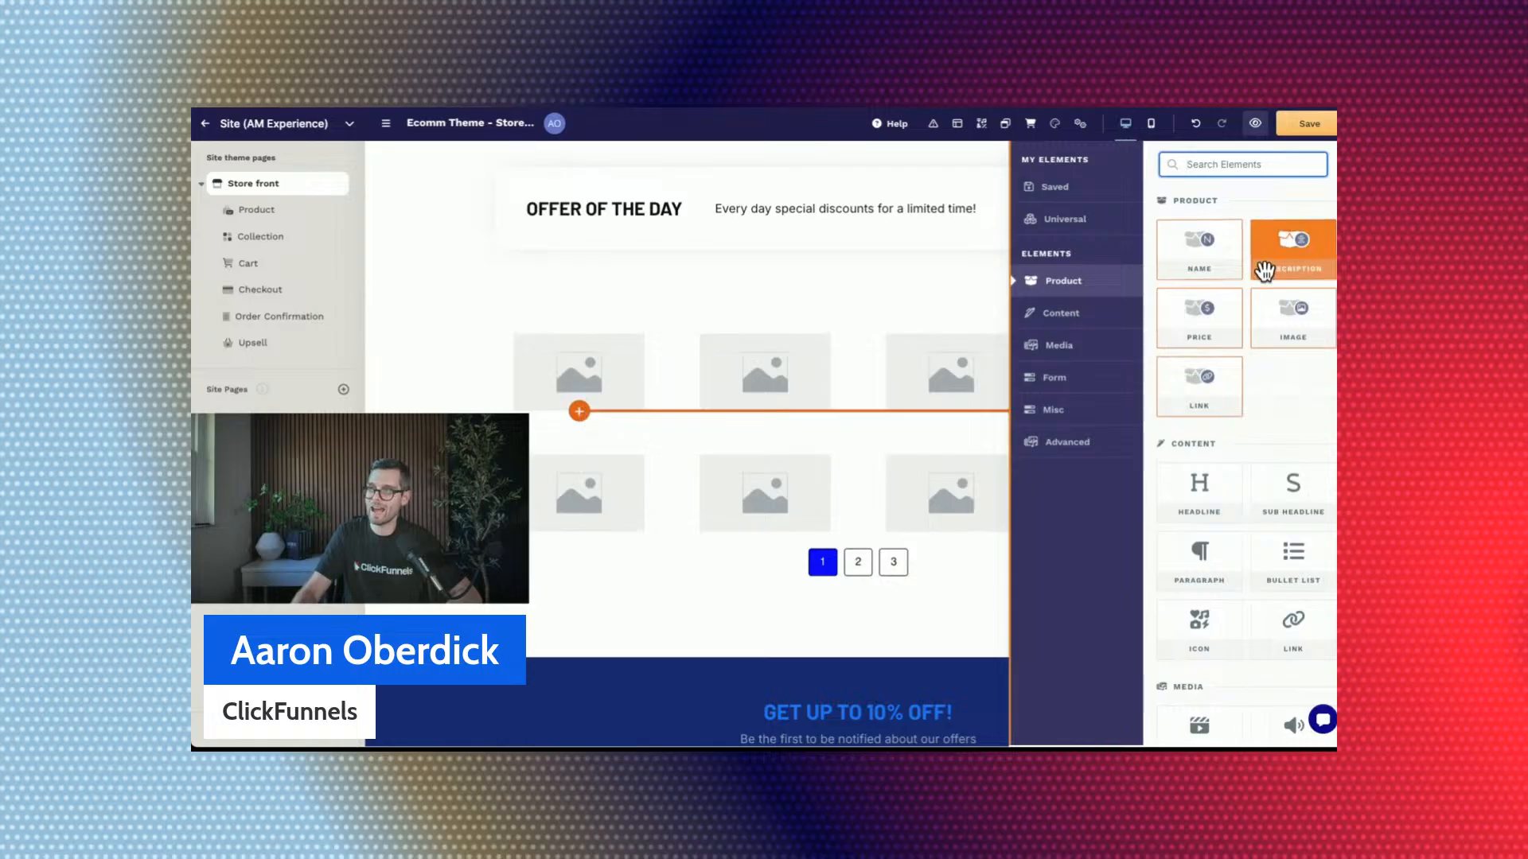
{"action": "left_click", "coordinate": [1202, 248]}
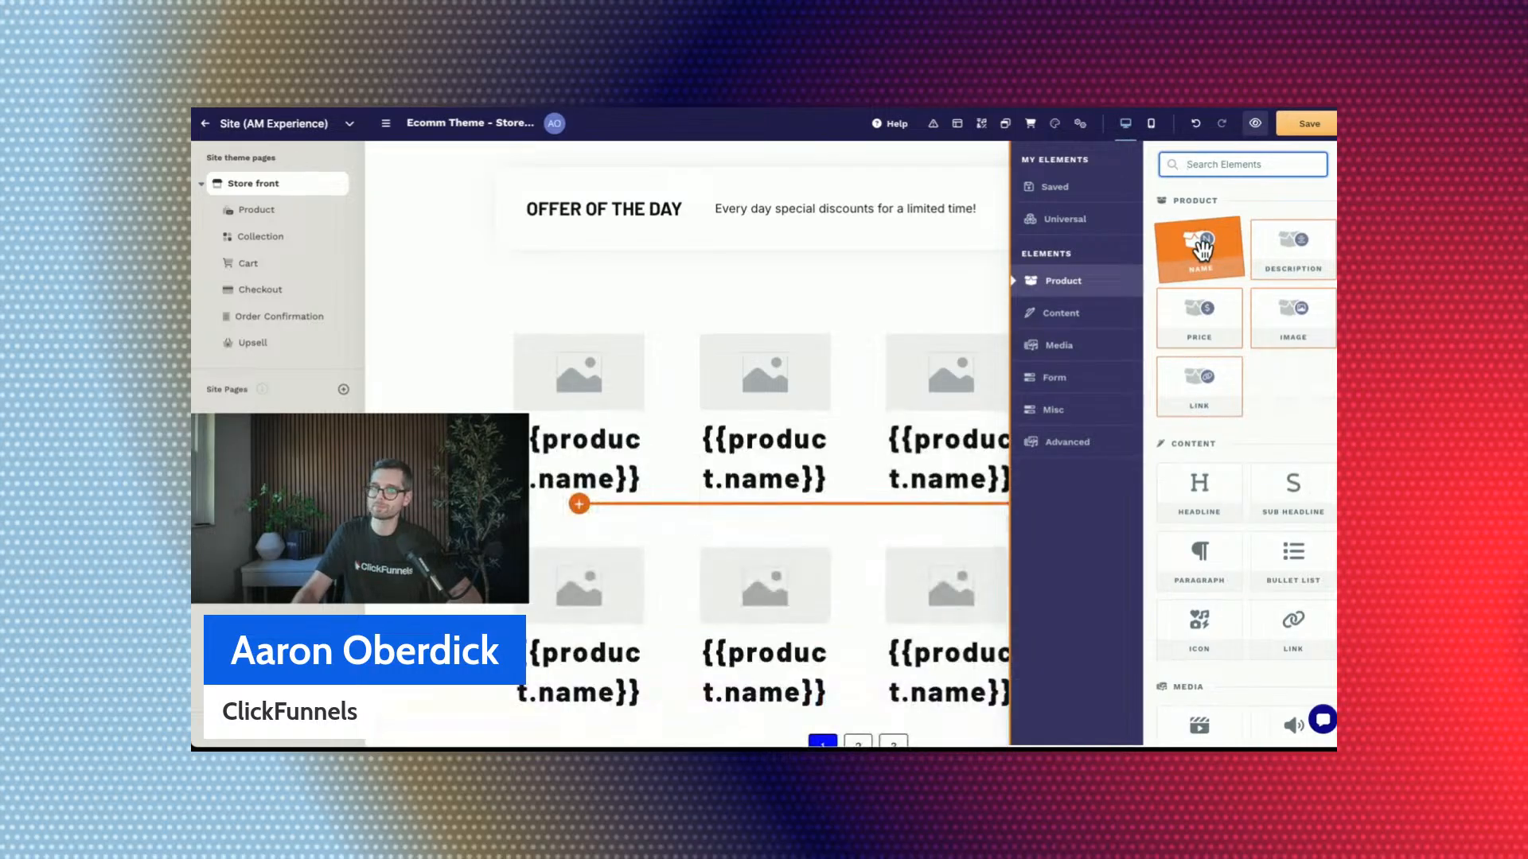
{"action": "left_click", "coordinate": [1199, 317]}
{"action": "left_click", "coordinate": [620, 250]}
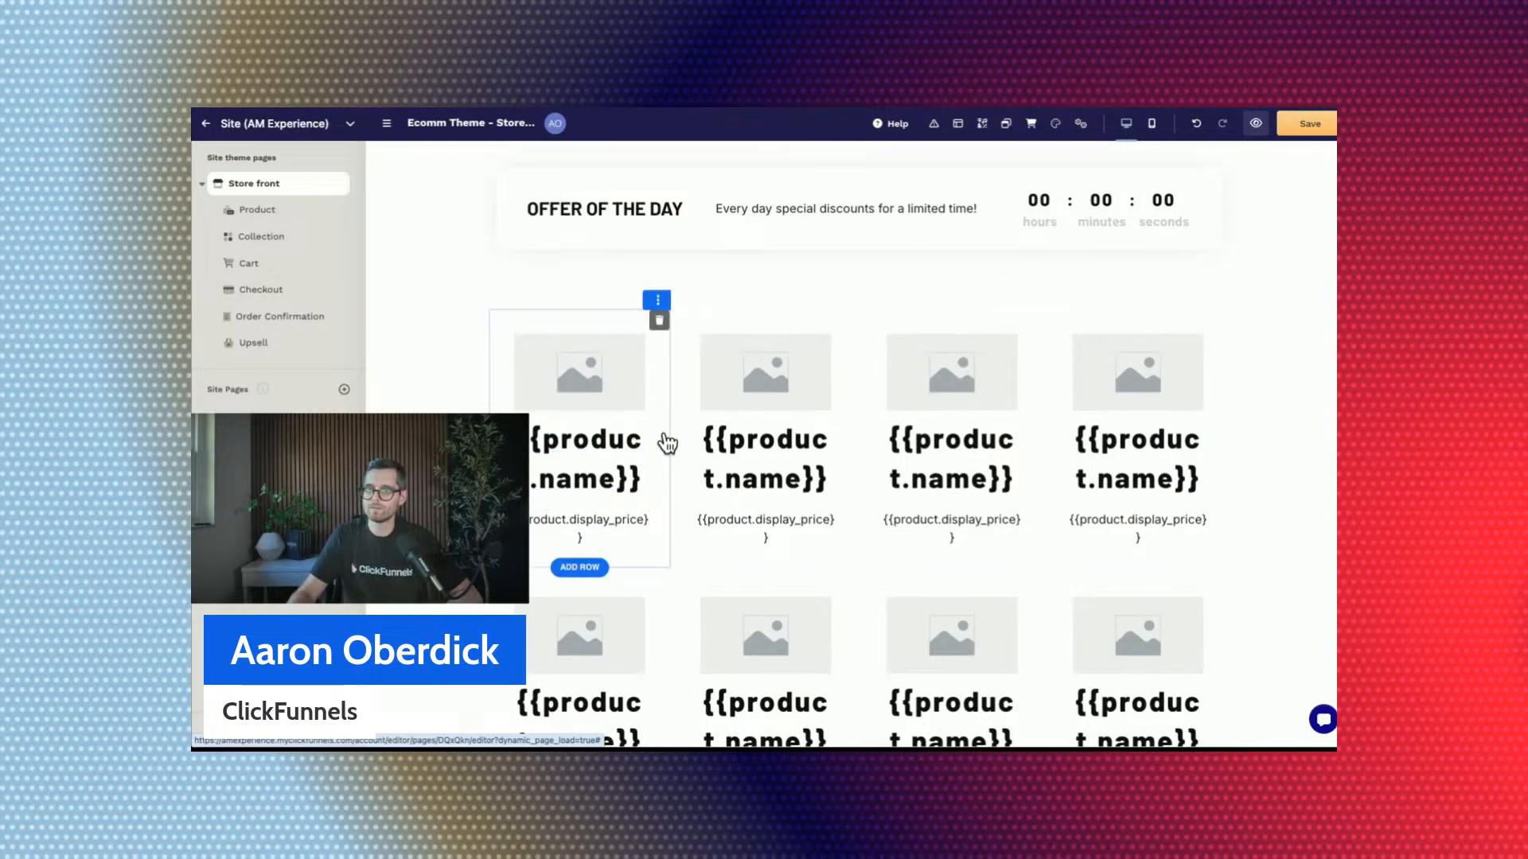
{"action": "left_click", "coordinate": [583, 555]}
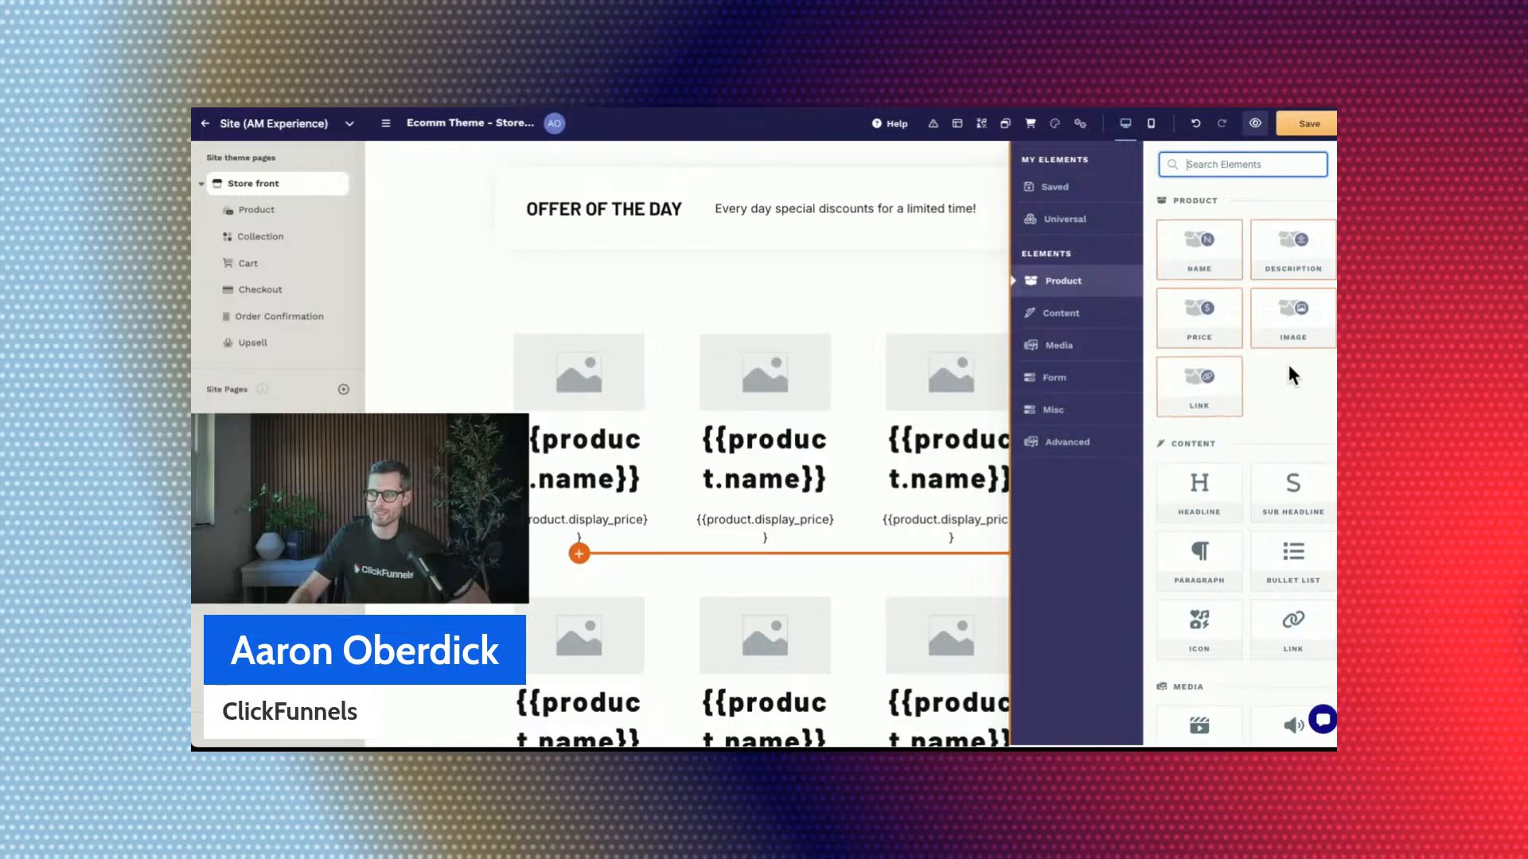
{"action": "left_click", "coordinate": [683, 355]}
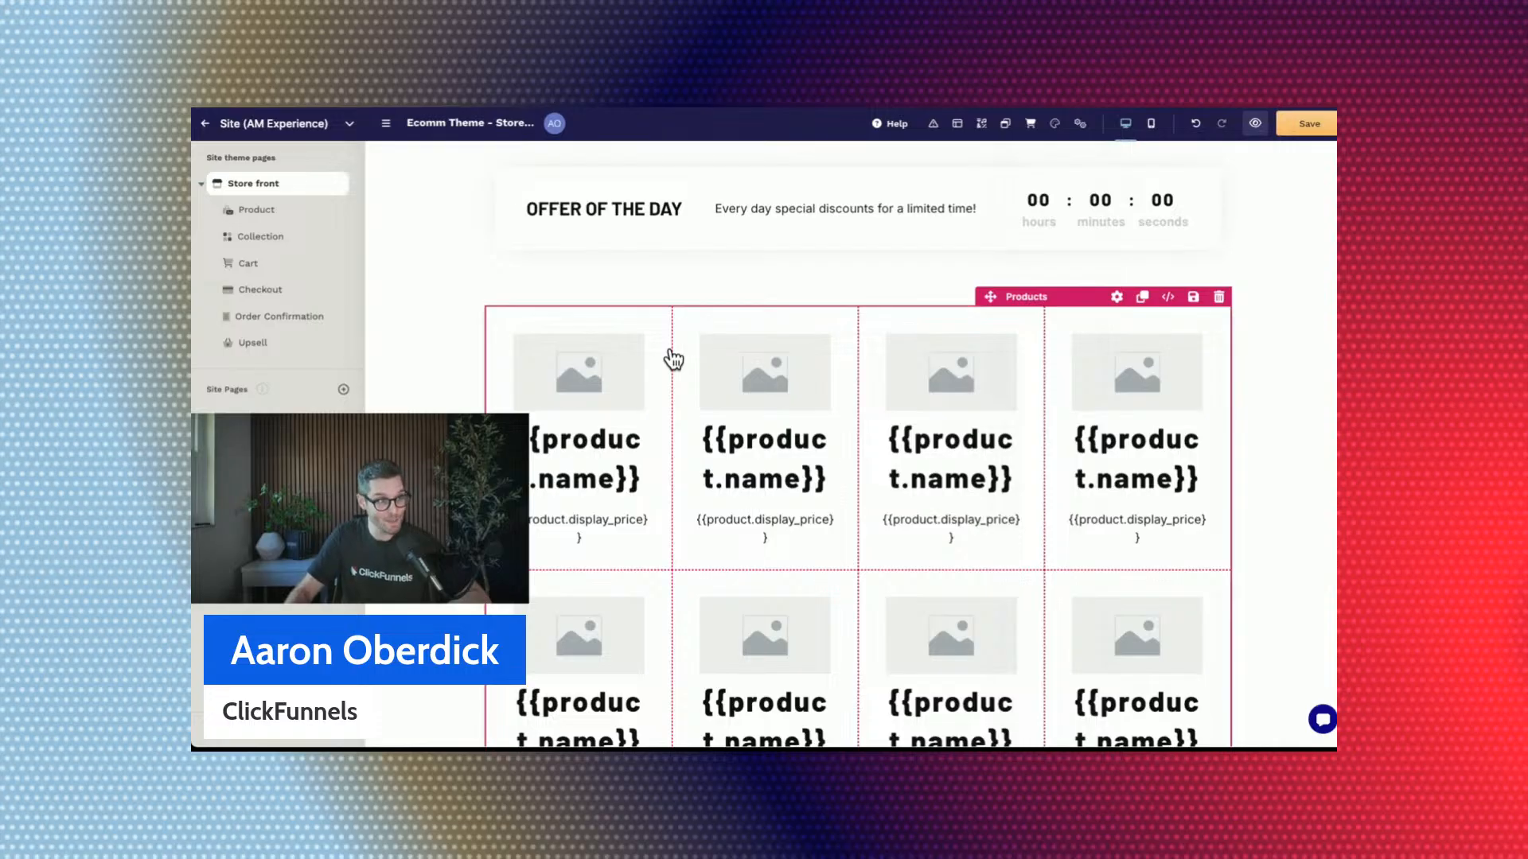
{"action": "left_click", "coordinate": [673, 360]}
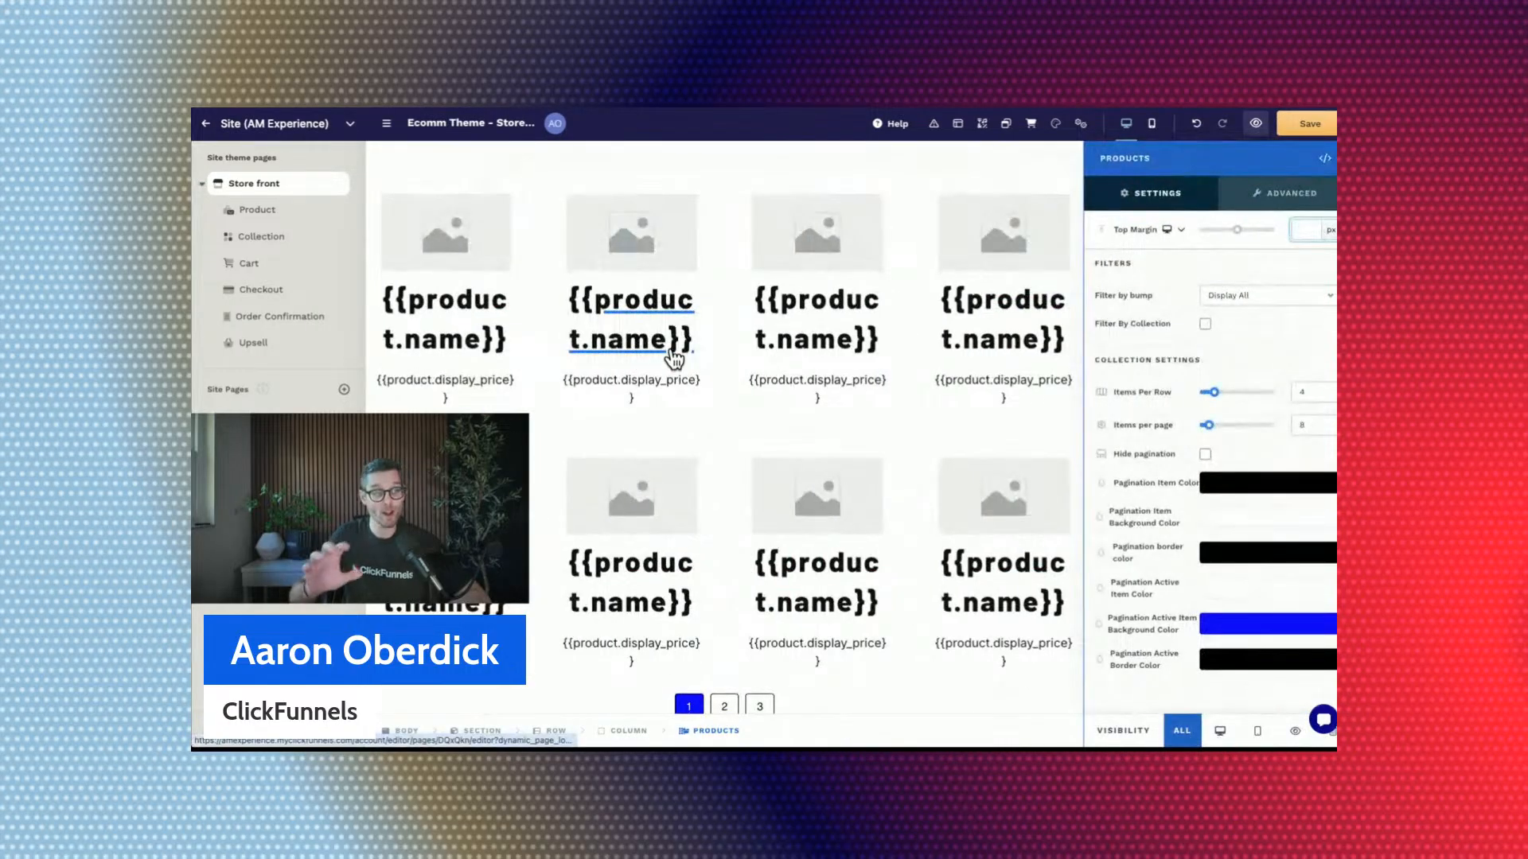
{"action": "left_click", "coordinate": [713, 333]}
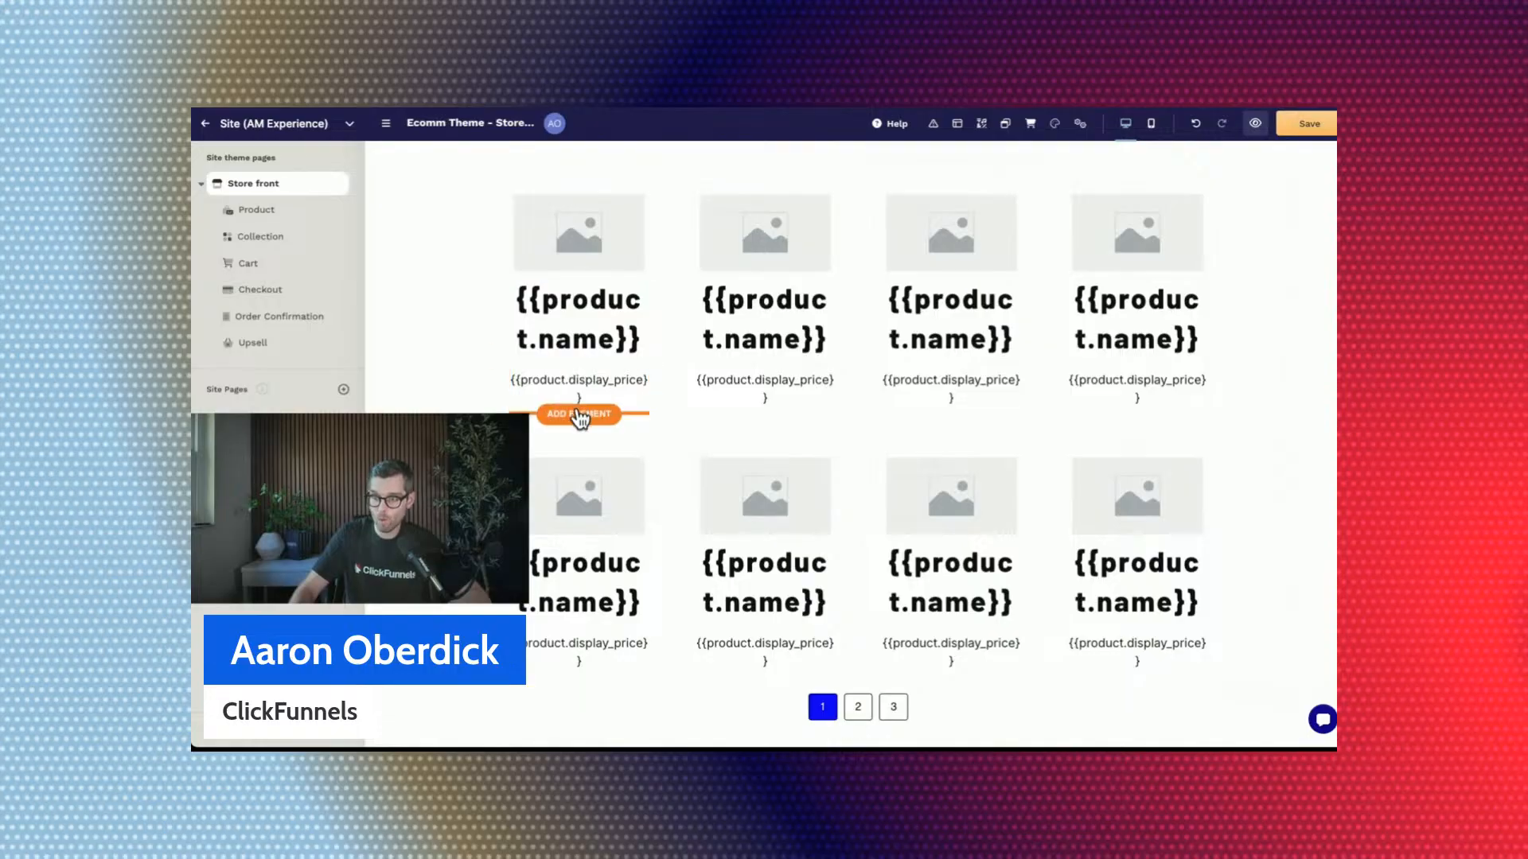
{"action": "left_click", "coordinate": [579, 414]}
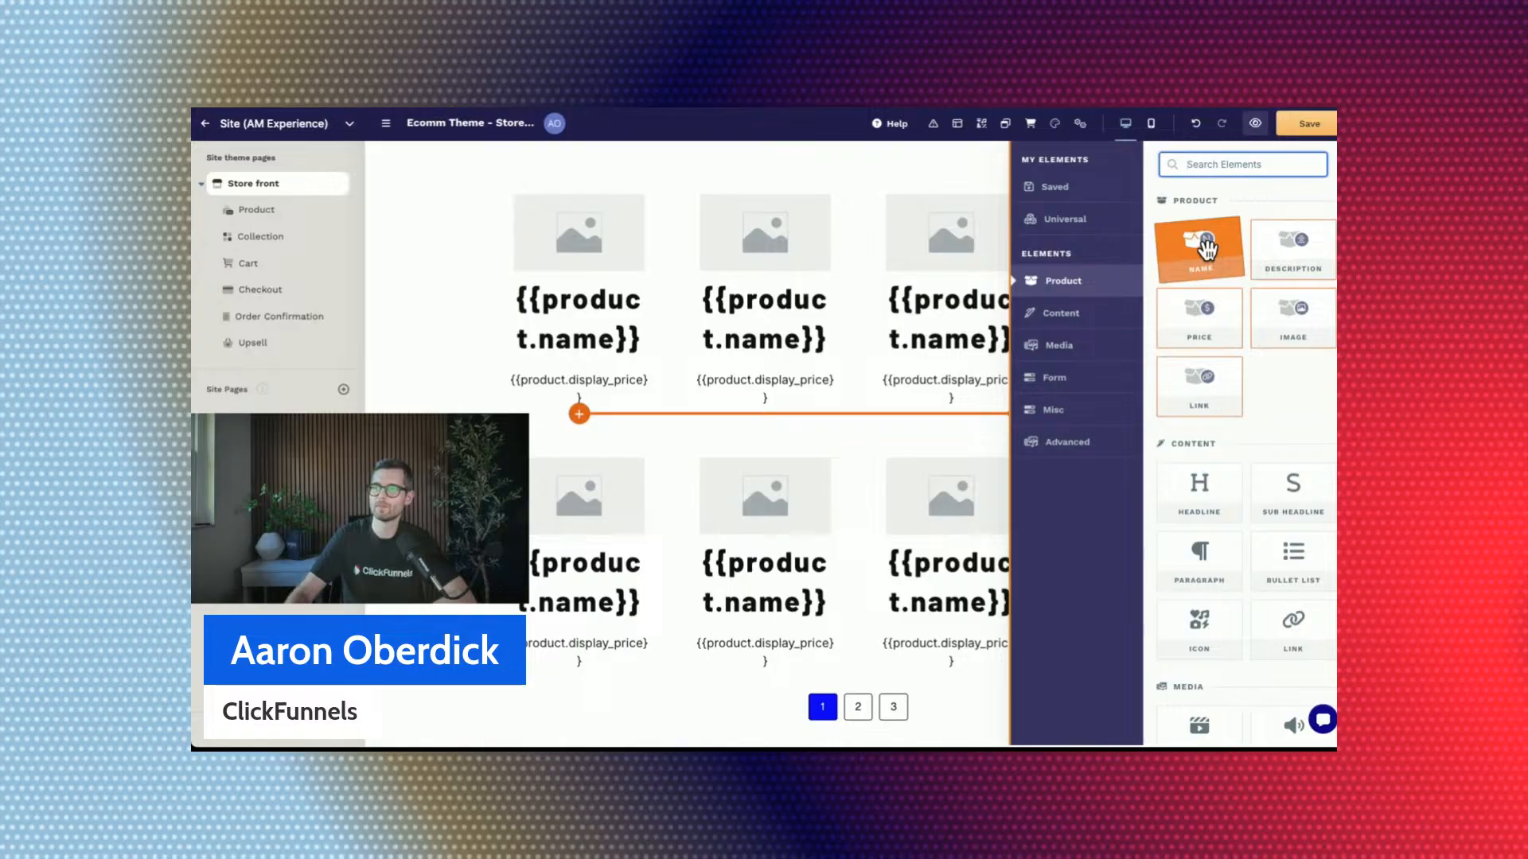
{"action": "left_click", "coordinate": [756, 151]}
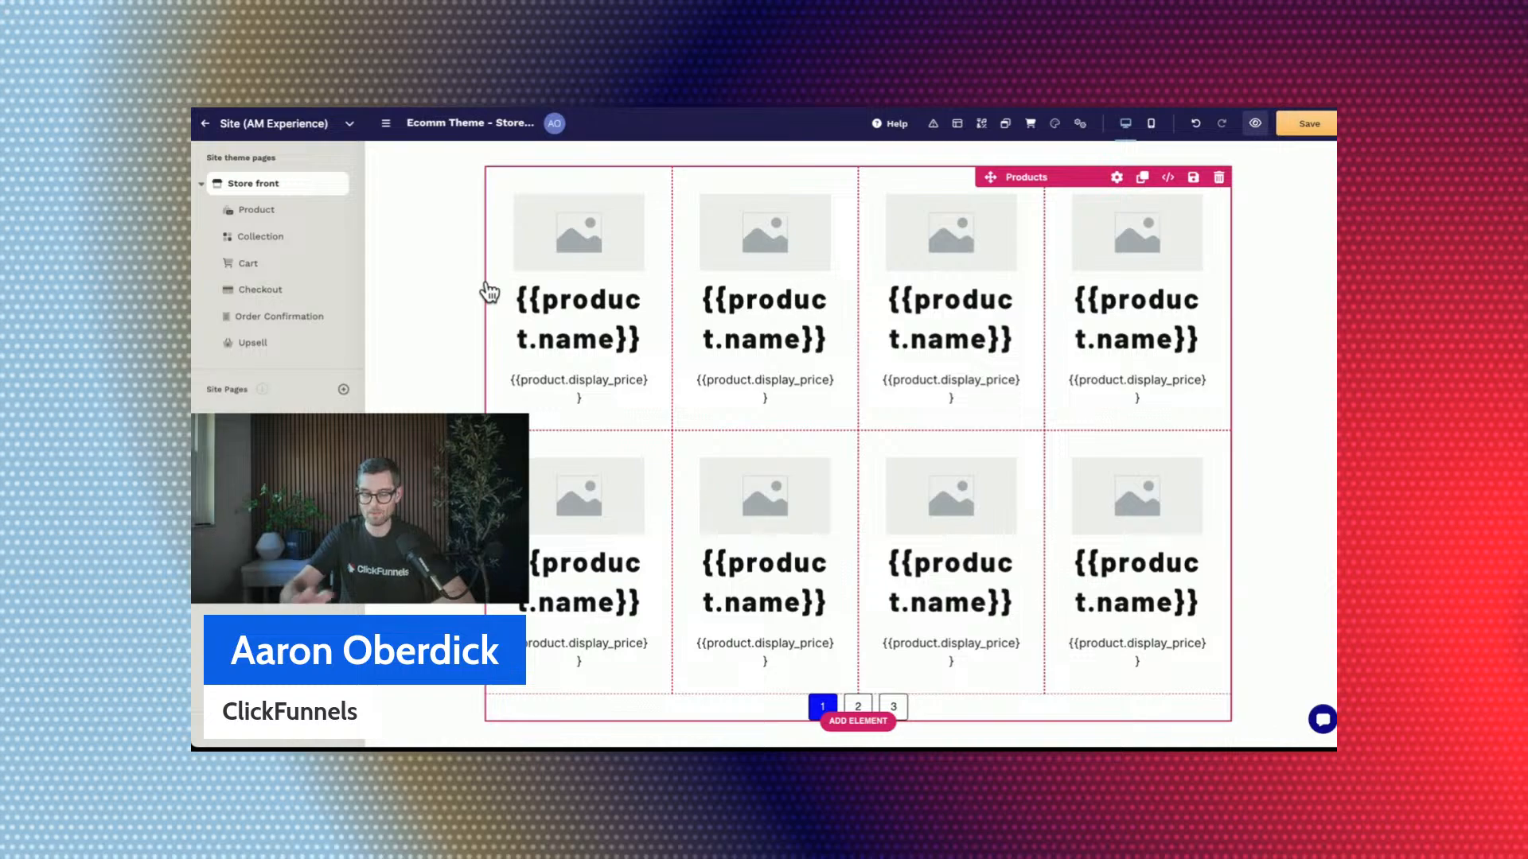
Filter the new product grid by the "Products under $50" collection and save the store front page.
{"action": "left_click", "coordinate": [676, 242]}
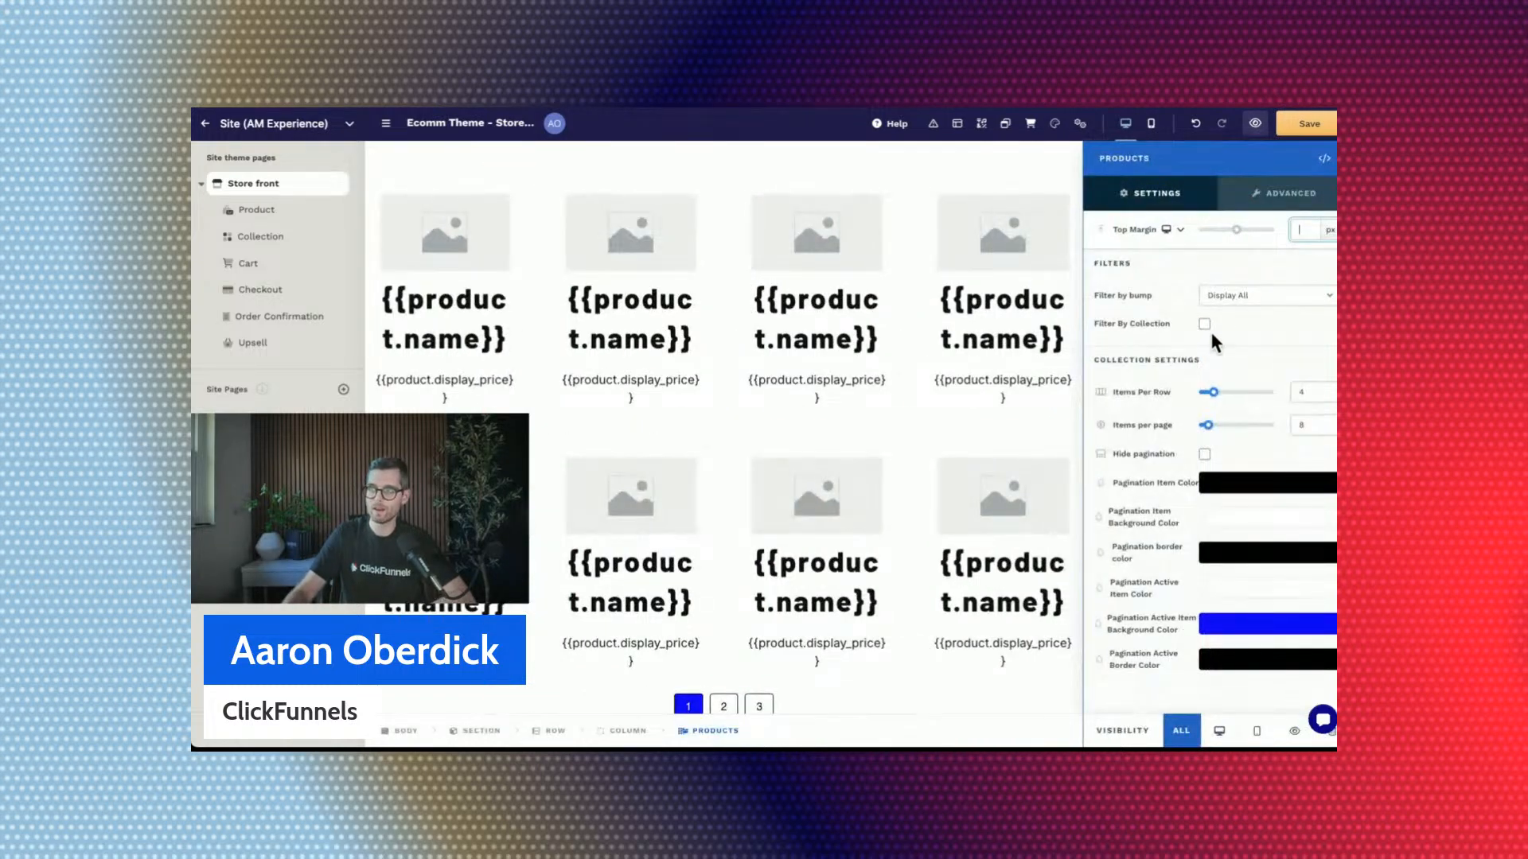
{"action": "left_click", "coordinate": [1204, 324]}
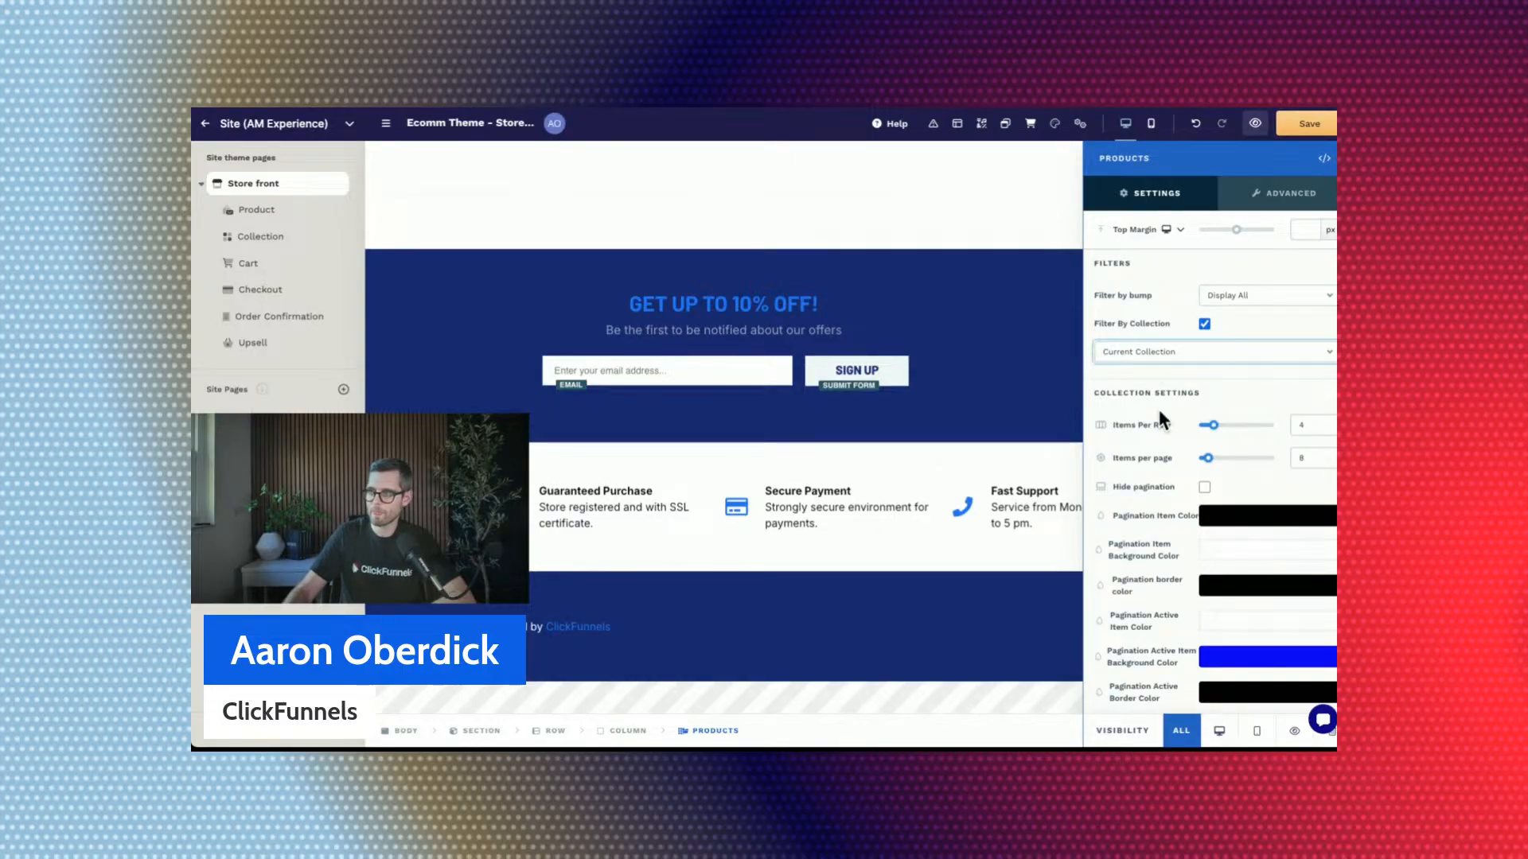
{"action": "left_click", "coordinate": [1178, 369]}
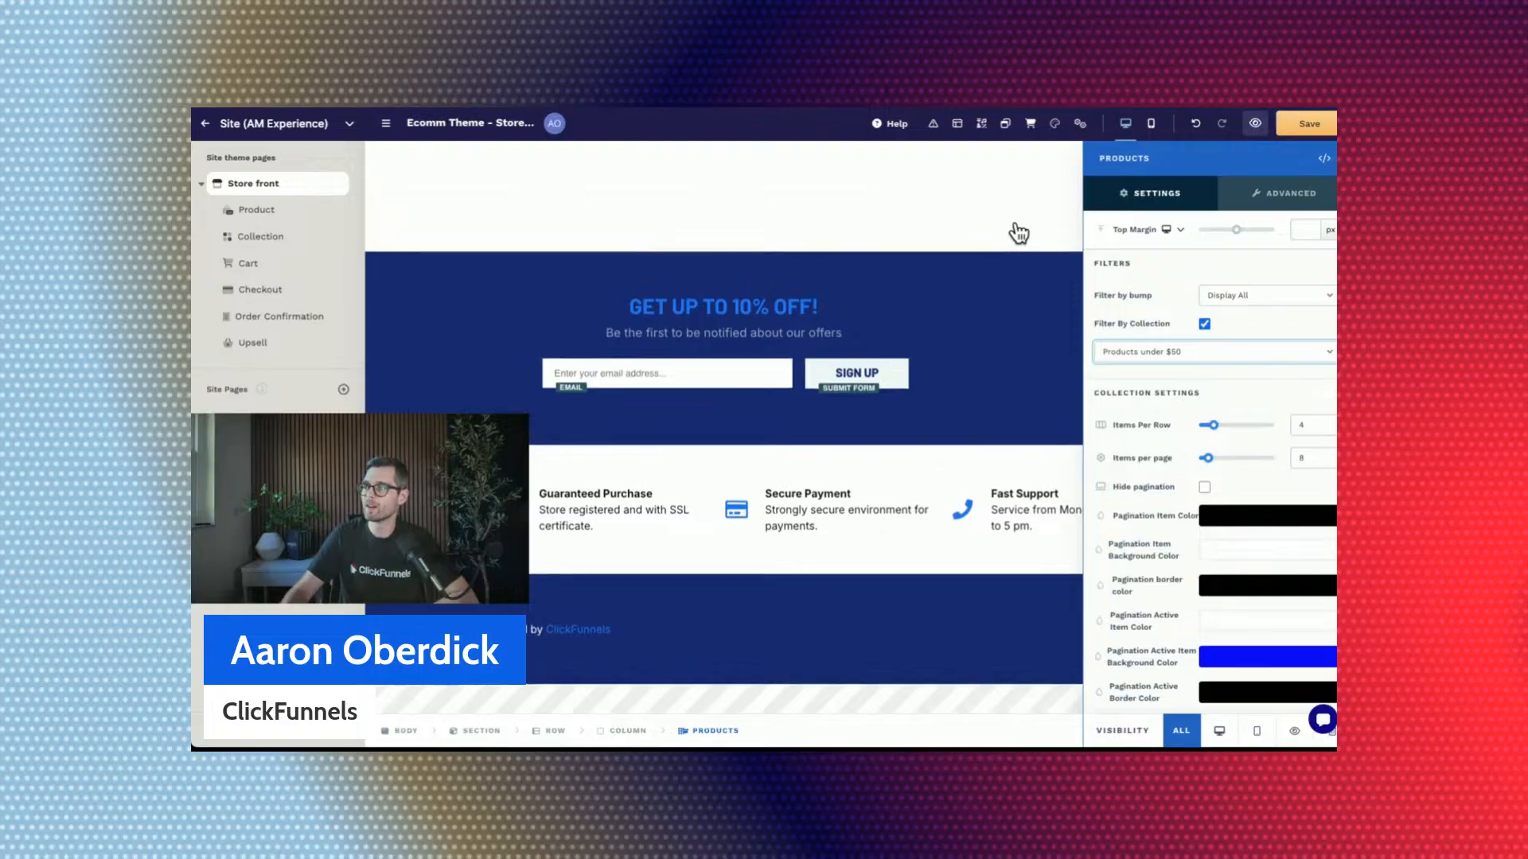
{"action": "left_click", "coordinate": [1310, 127]}
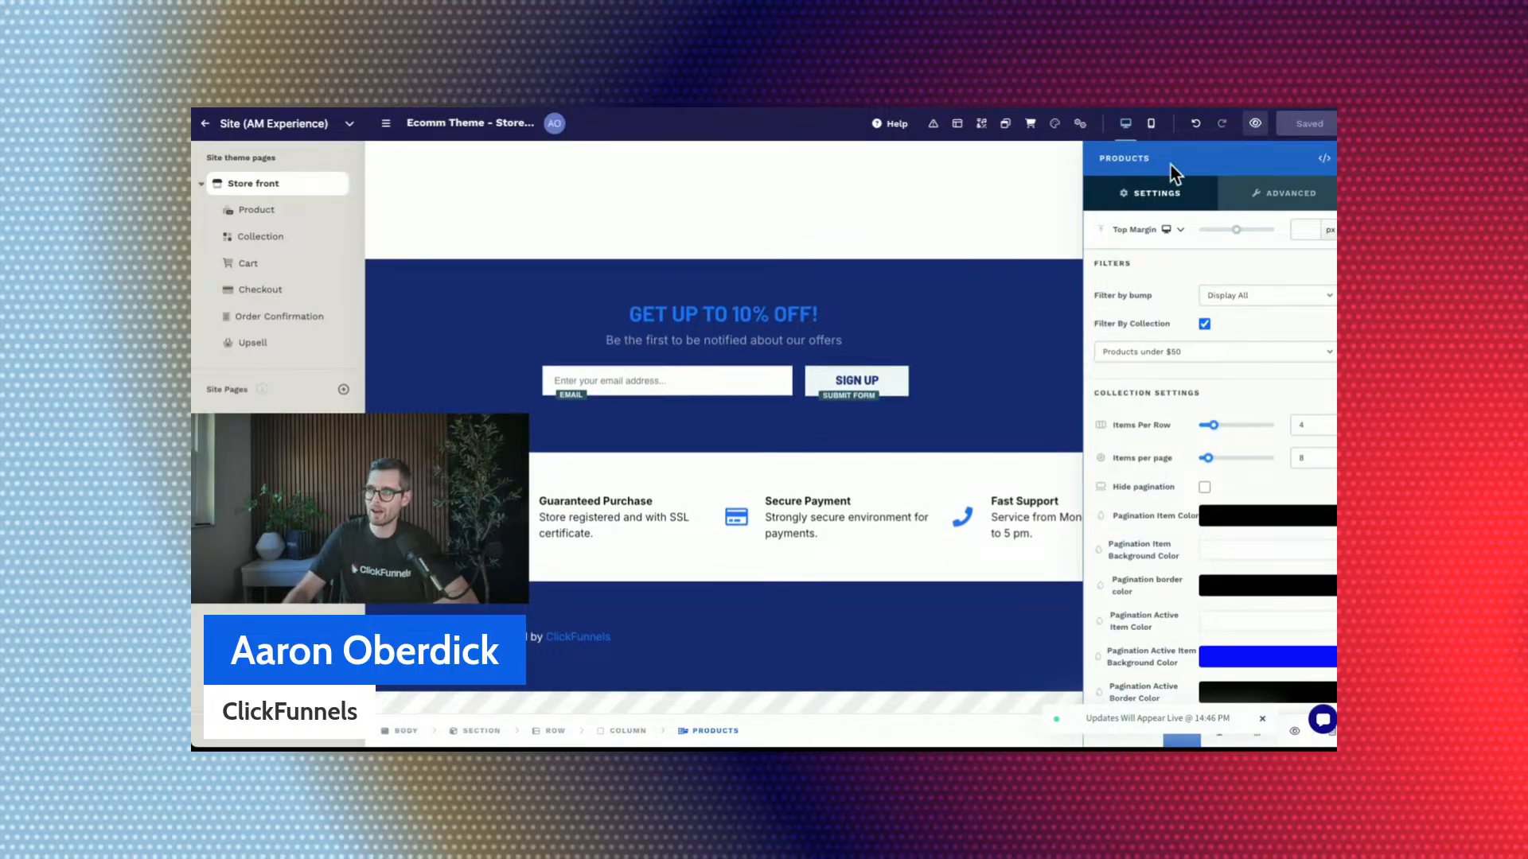
Preview the store front and review the items of the new product grid below the Offer of the Day section.
{"action": "left_click", "coordinate": [1255, 125]}
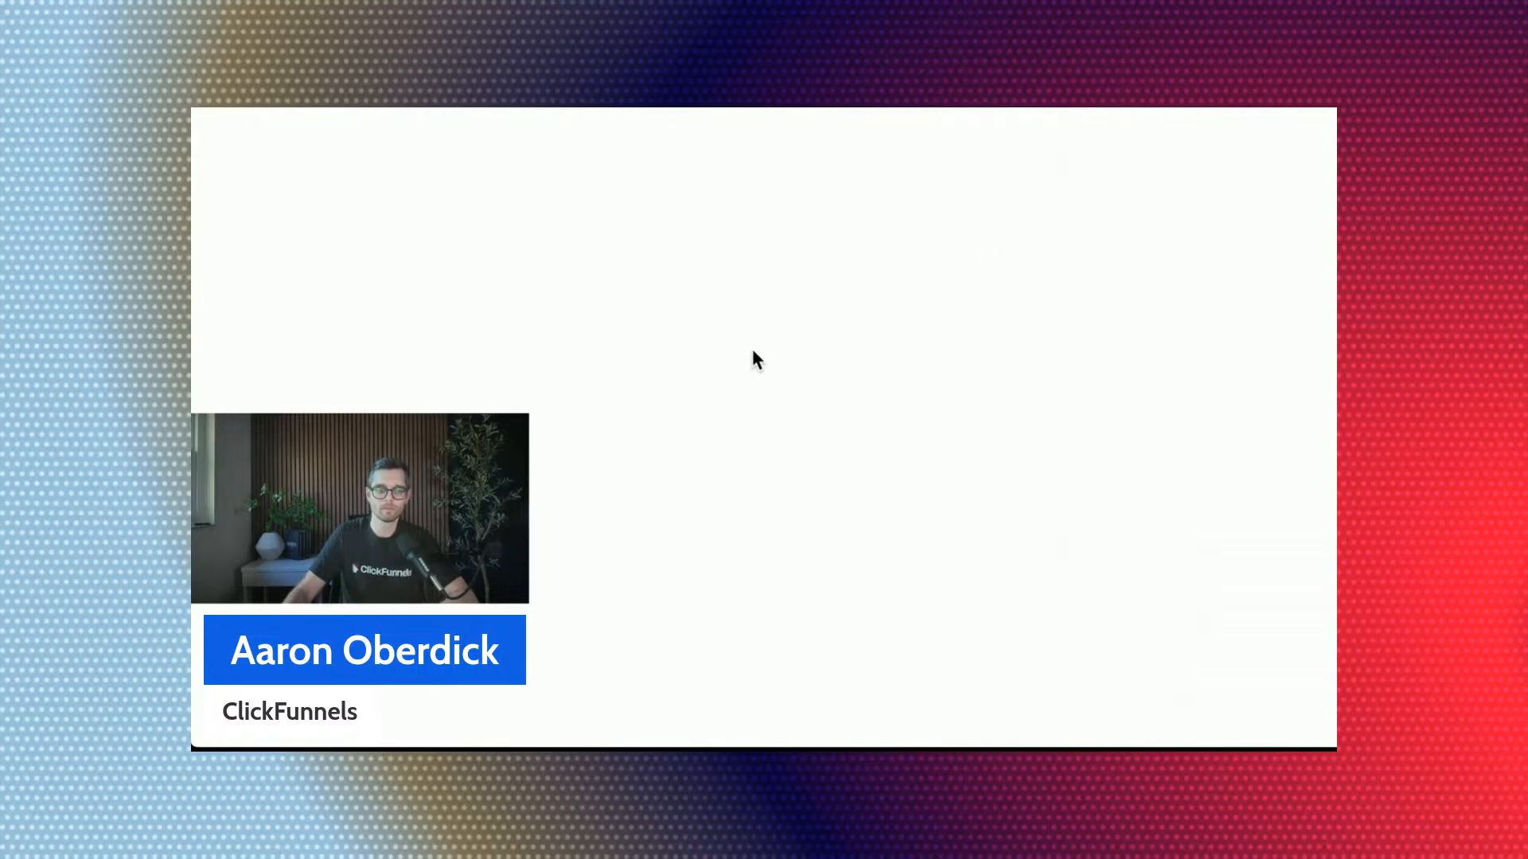
{"action": "scroll", "coordinate": [752, 351], "scroll_direction": "down", "scroll_amount": 3}
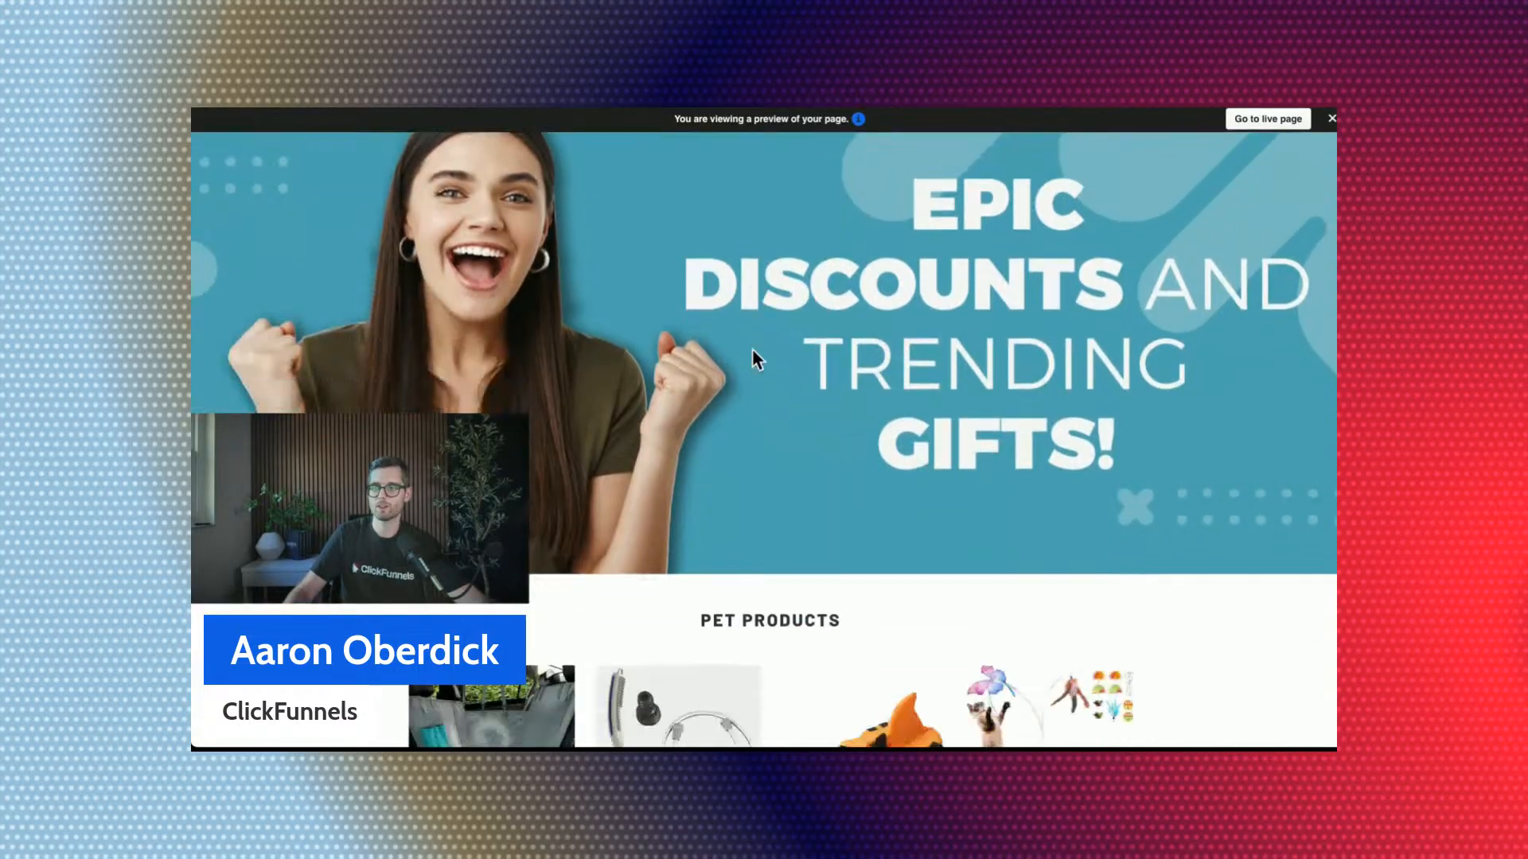
{"action": "scroll", "coordinate": [1068, 526], "scroll_direction": "down", "scroll_amount": 3}
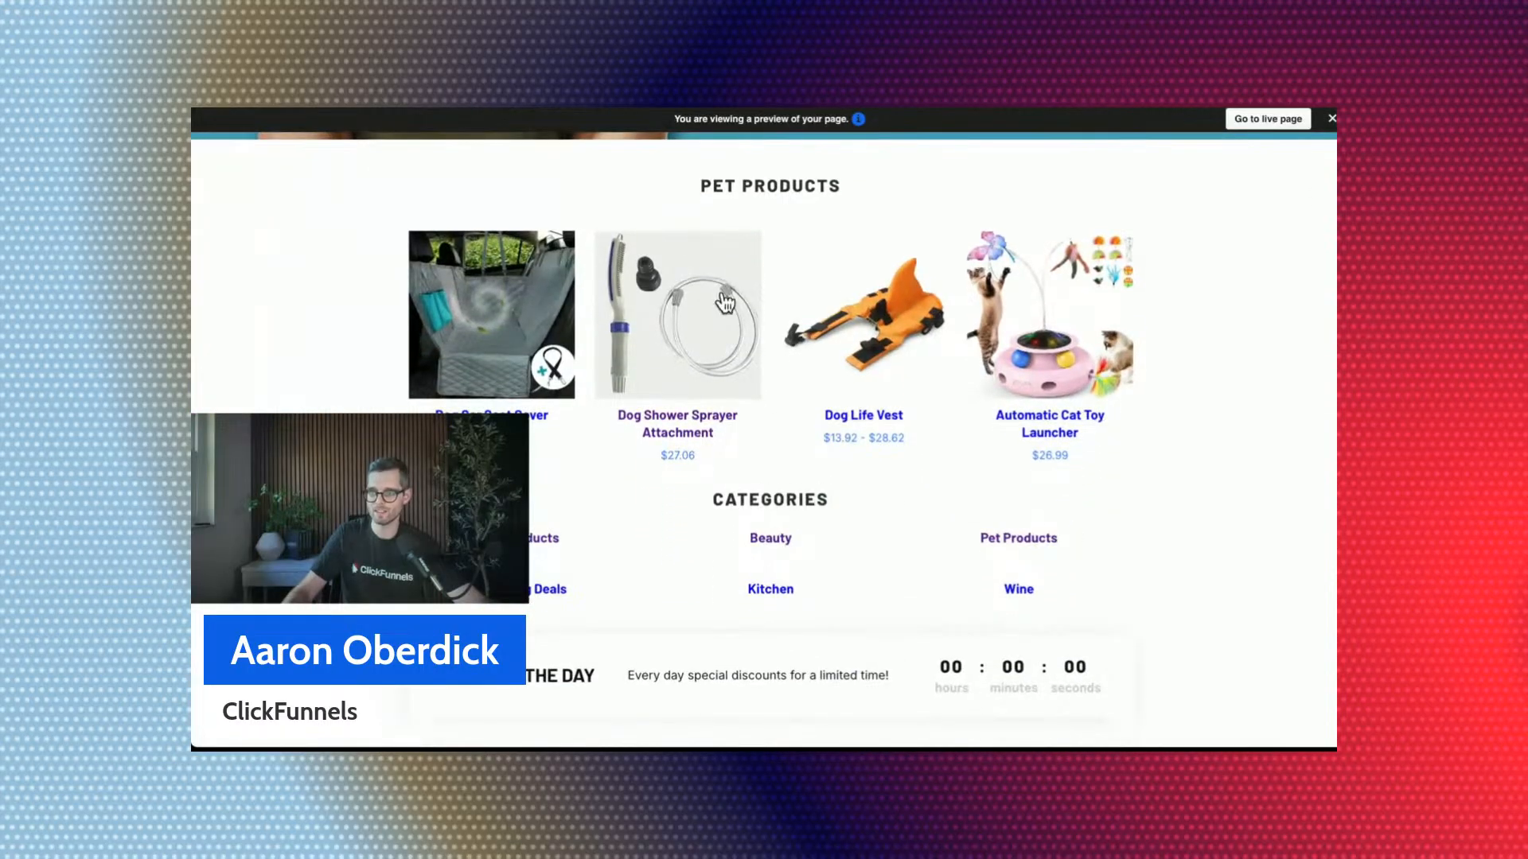
{"action": "scroll", "coordinate": [847, 602], "scroll_direction": "down", "scroll_amount": 3}
{"action": "scroll", "coordinate": [848, 594], "scroll_direction": "down", "scroll_amount": 6}
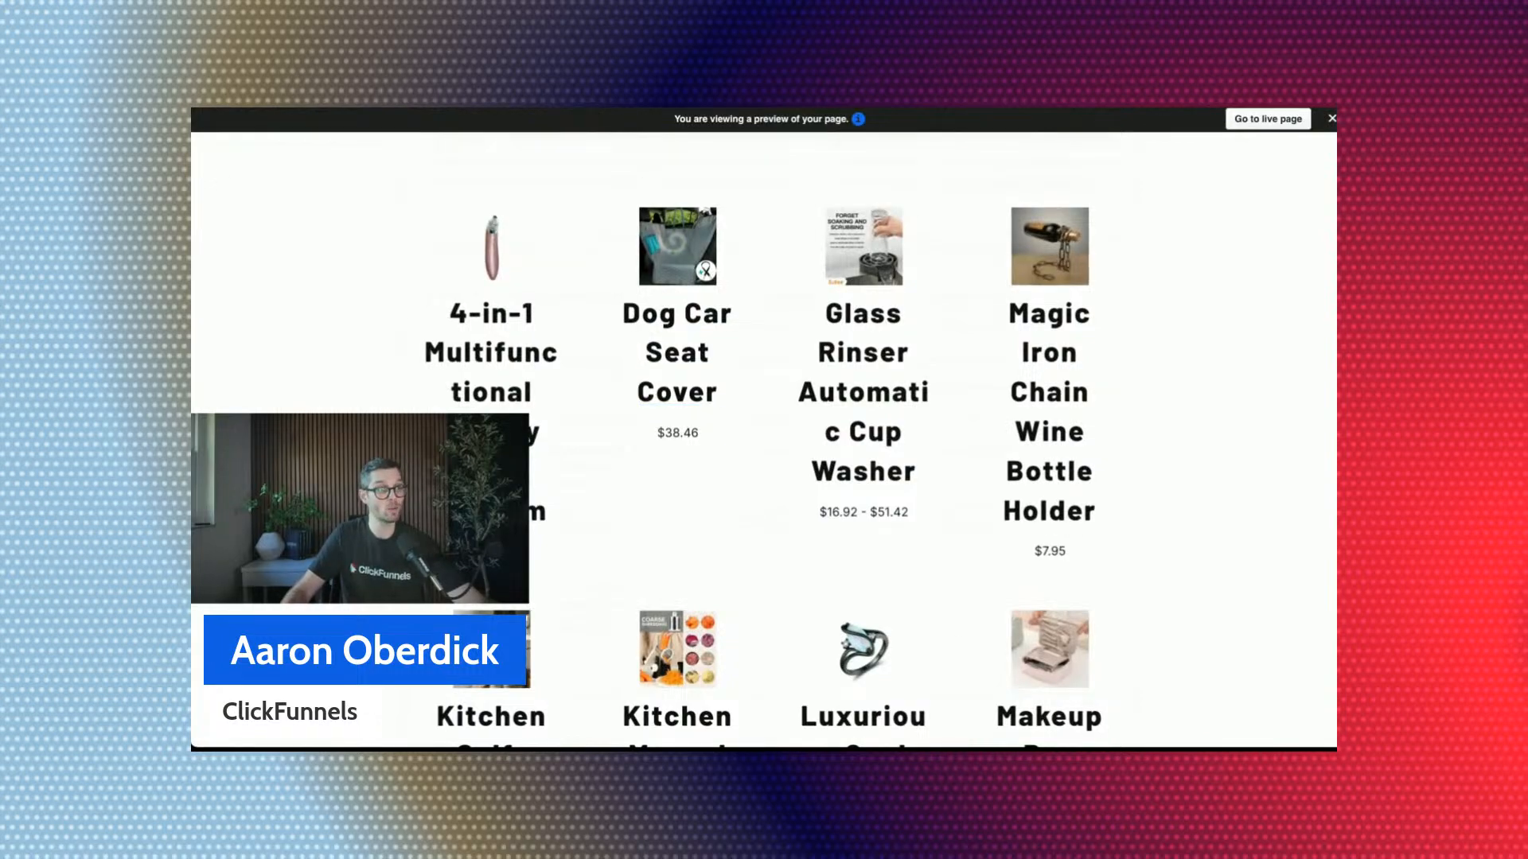
{"action": "scroll", "coordinate": [910, 294], "scroll_direction": "down", "scroll_amount": 1}
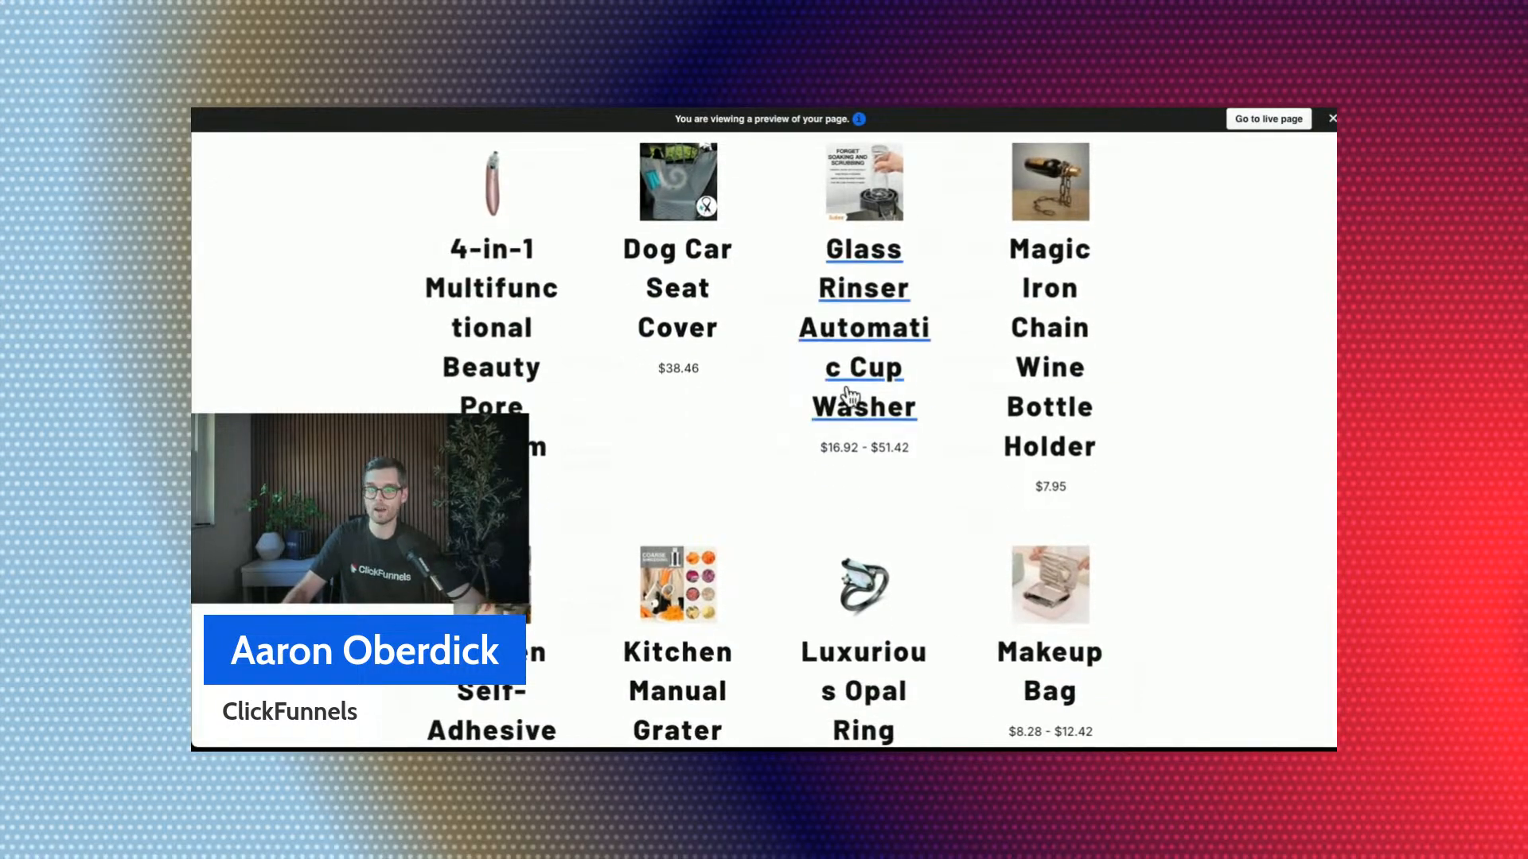
{"action": "scroll", "coordinate": [851, 395], "scroll_direction": "down", "scroll_amount": 5}
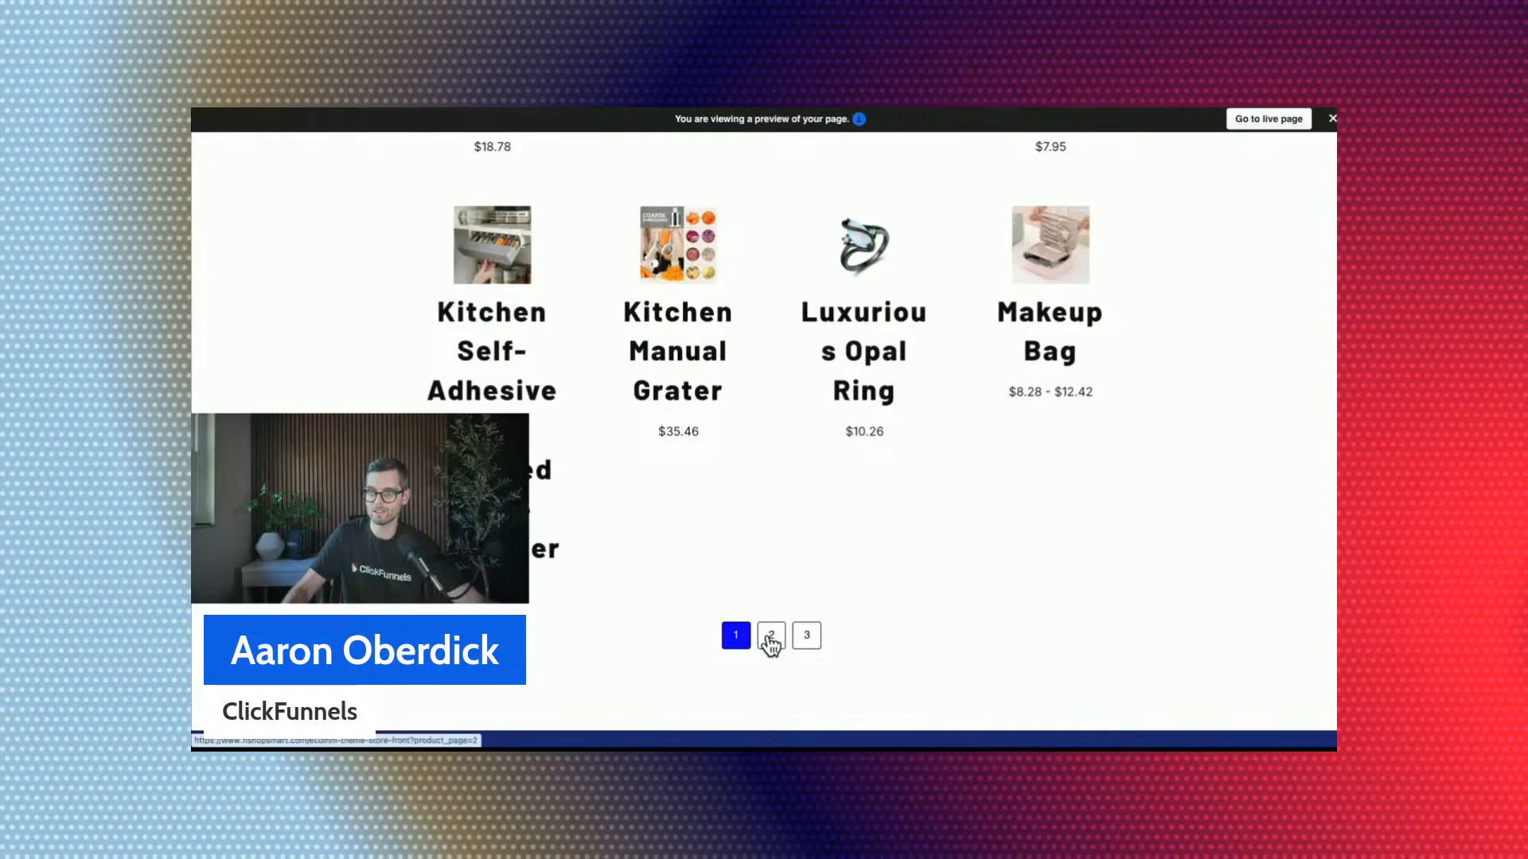
Open page 2 of the new product grid in the preview and look over its items.
{"action": "left_click", "coordinate": [770, 636]}
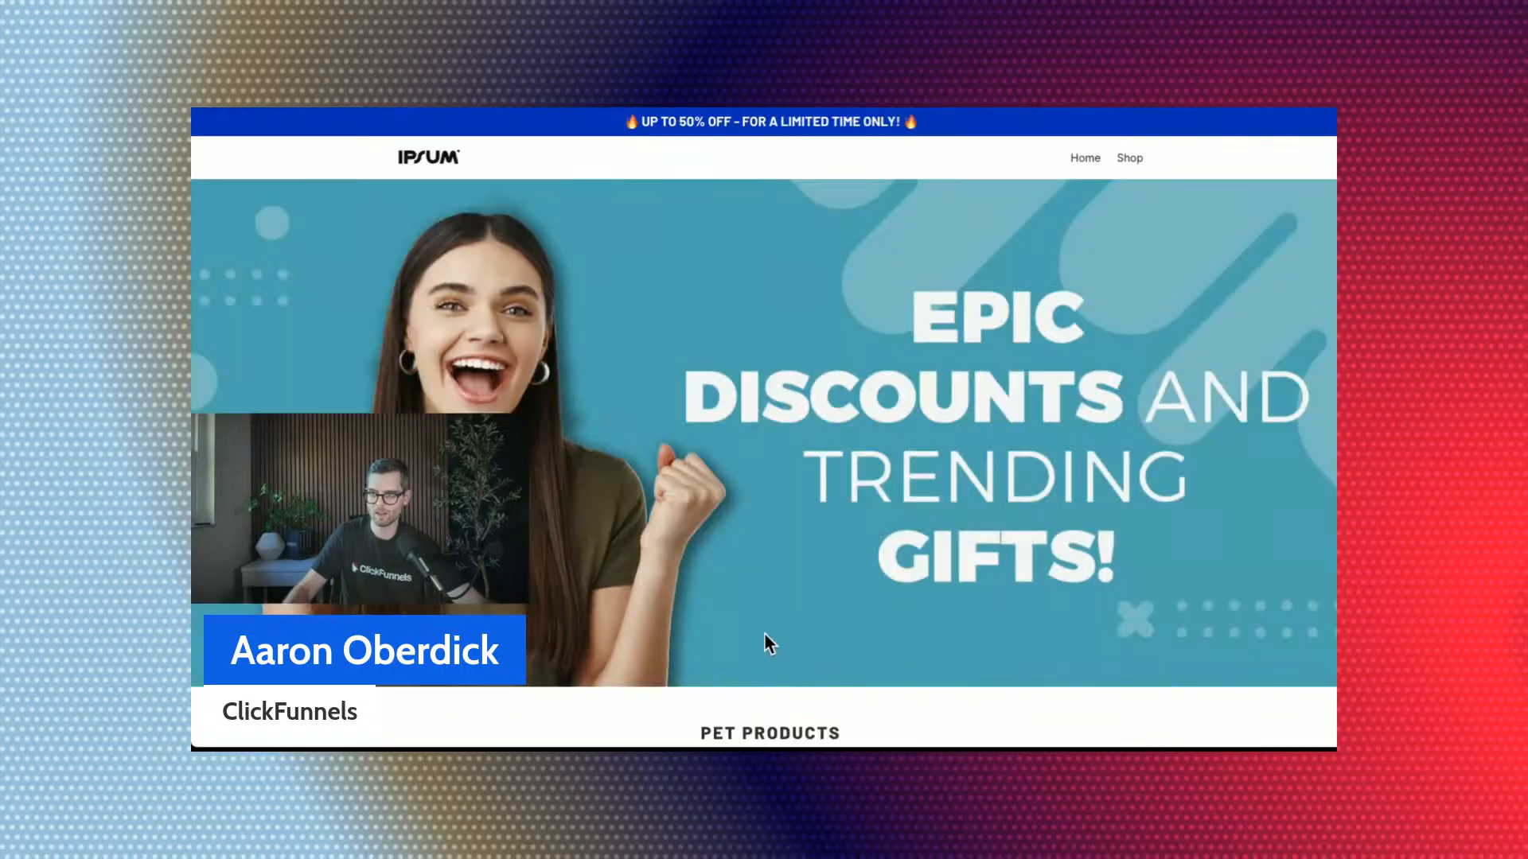
{"action": "scroll", "coordinate": [765, 633], "scroll_direction": "down", "scroll_amount": 11}
{"action": "scroll", "coordinate": [765, 633], "scroll_direction": "up", "scroll_amount": 3}
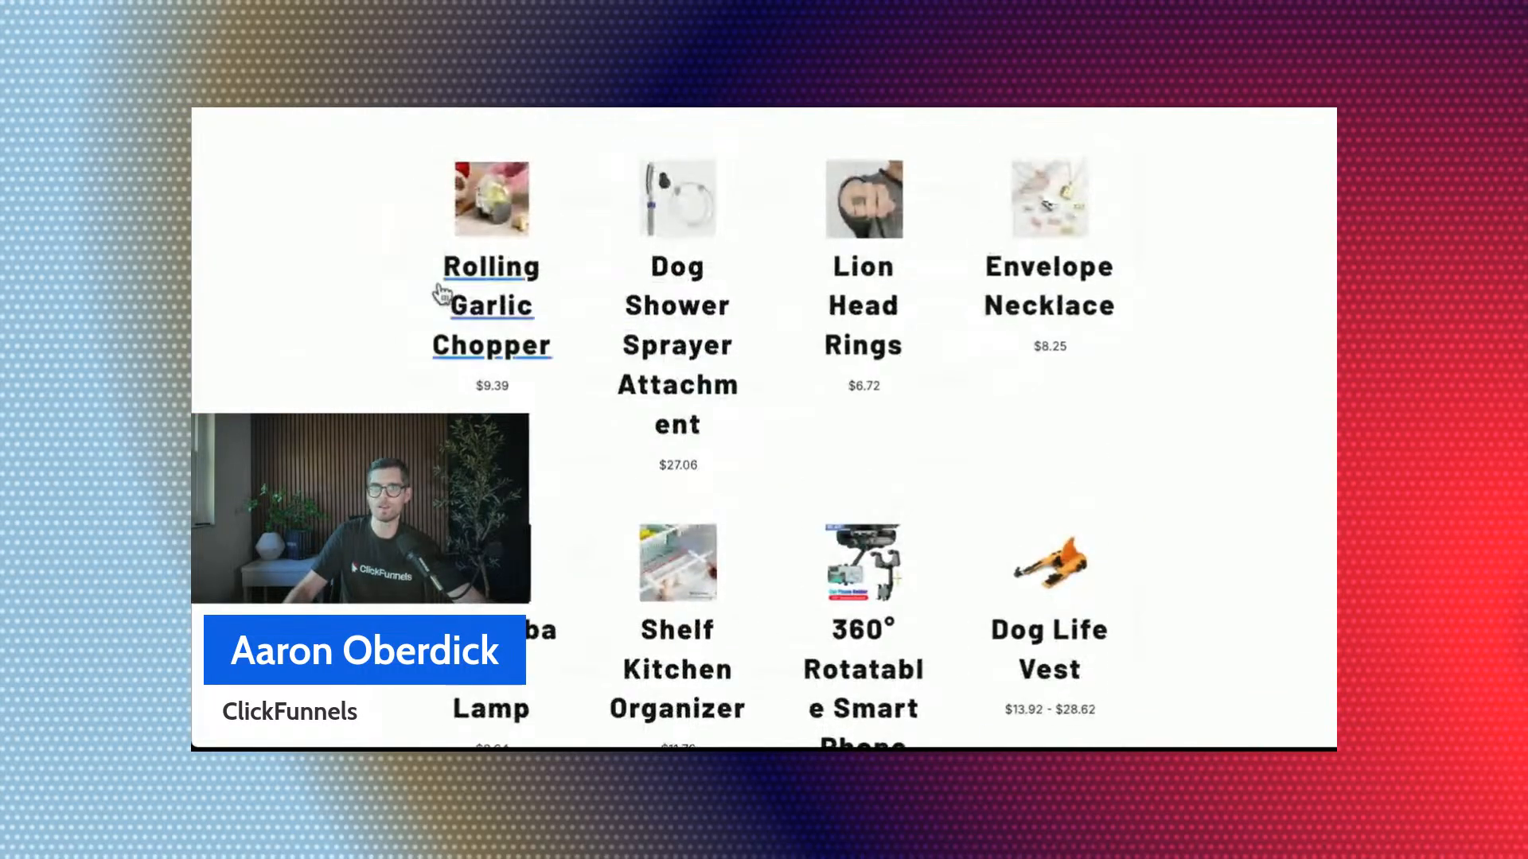
{"action": "scroll", "coordinate": [884, 263], "scroll_direction": "up", "scroll_amount": 1}
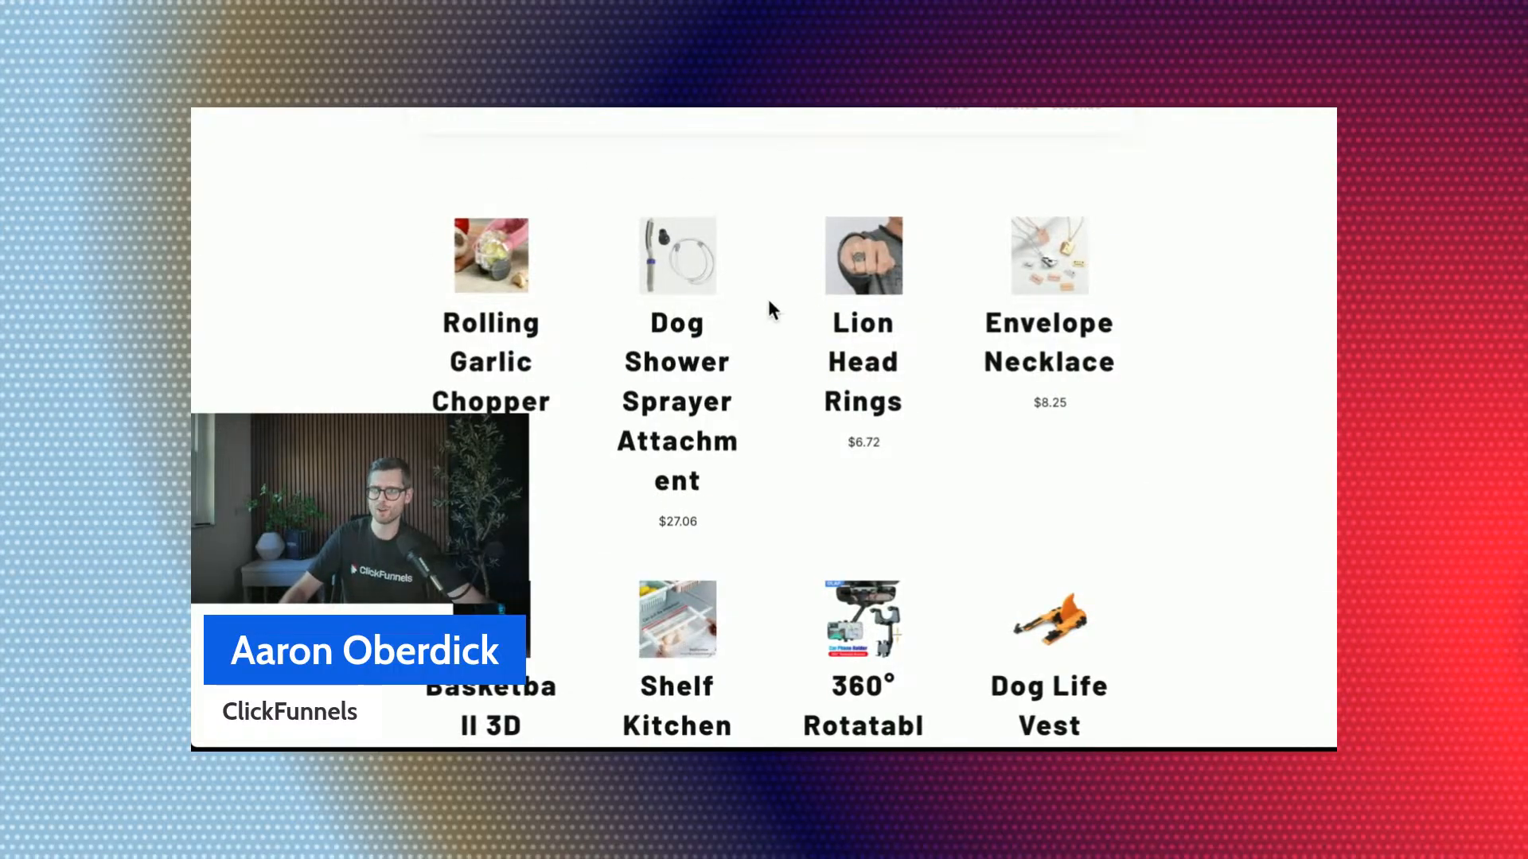
Recheck the store front preview for the new product grid between the Offer of the Day section and the sign-up section.
{"action": "scroll", "coordinate": [768, 302], "scroll_direction": "down", "scroll_amount": 2}
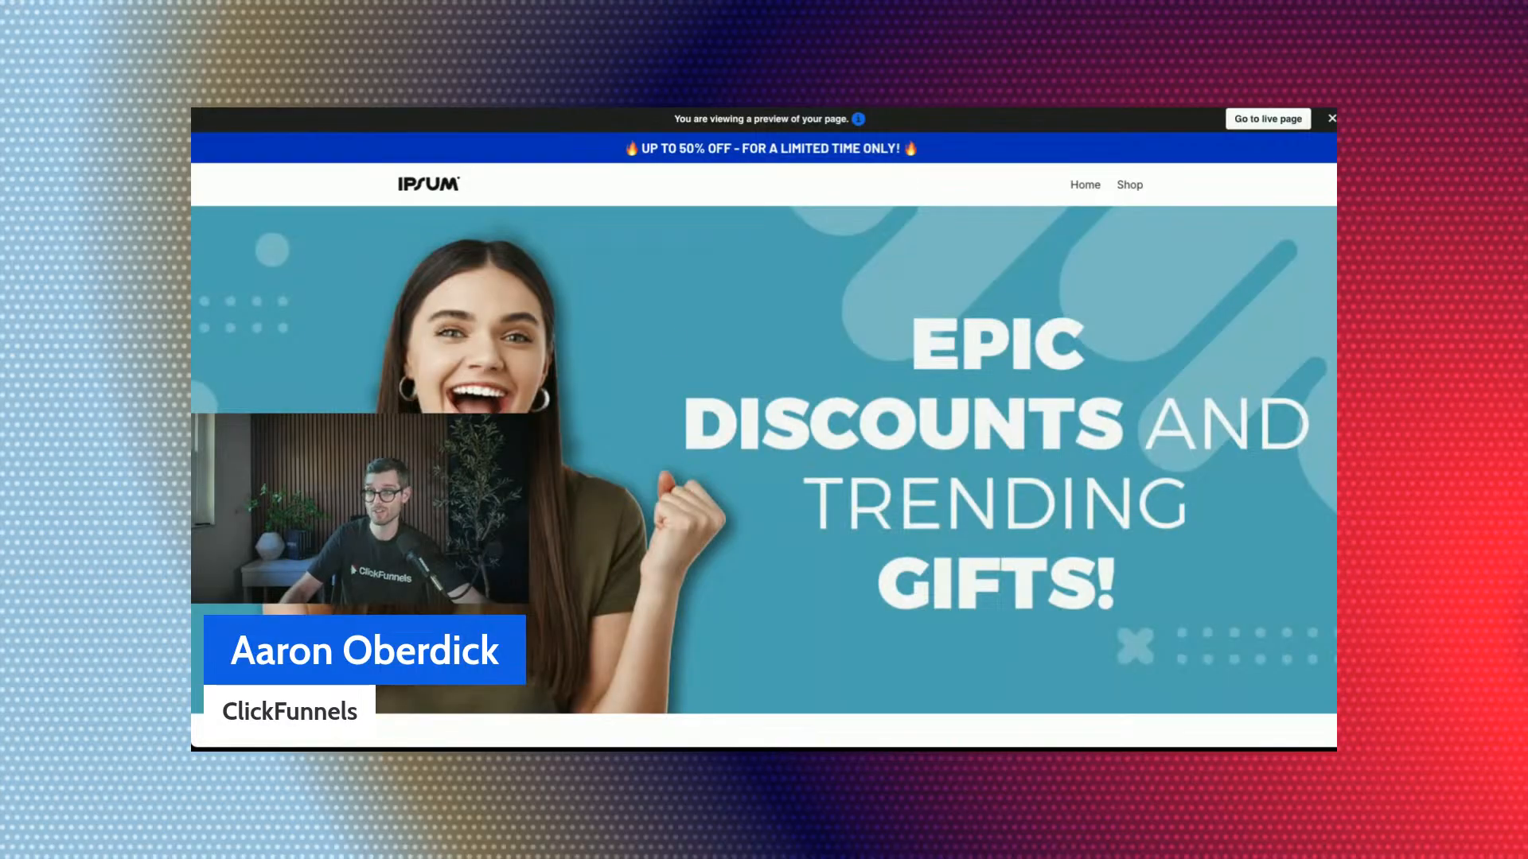
{"action": "scroll", "coordinate": [686, 407], "scroll_direction": "down", "scroll_amount": 15}
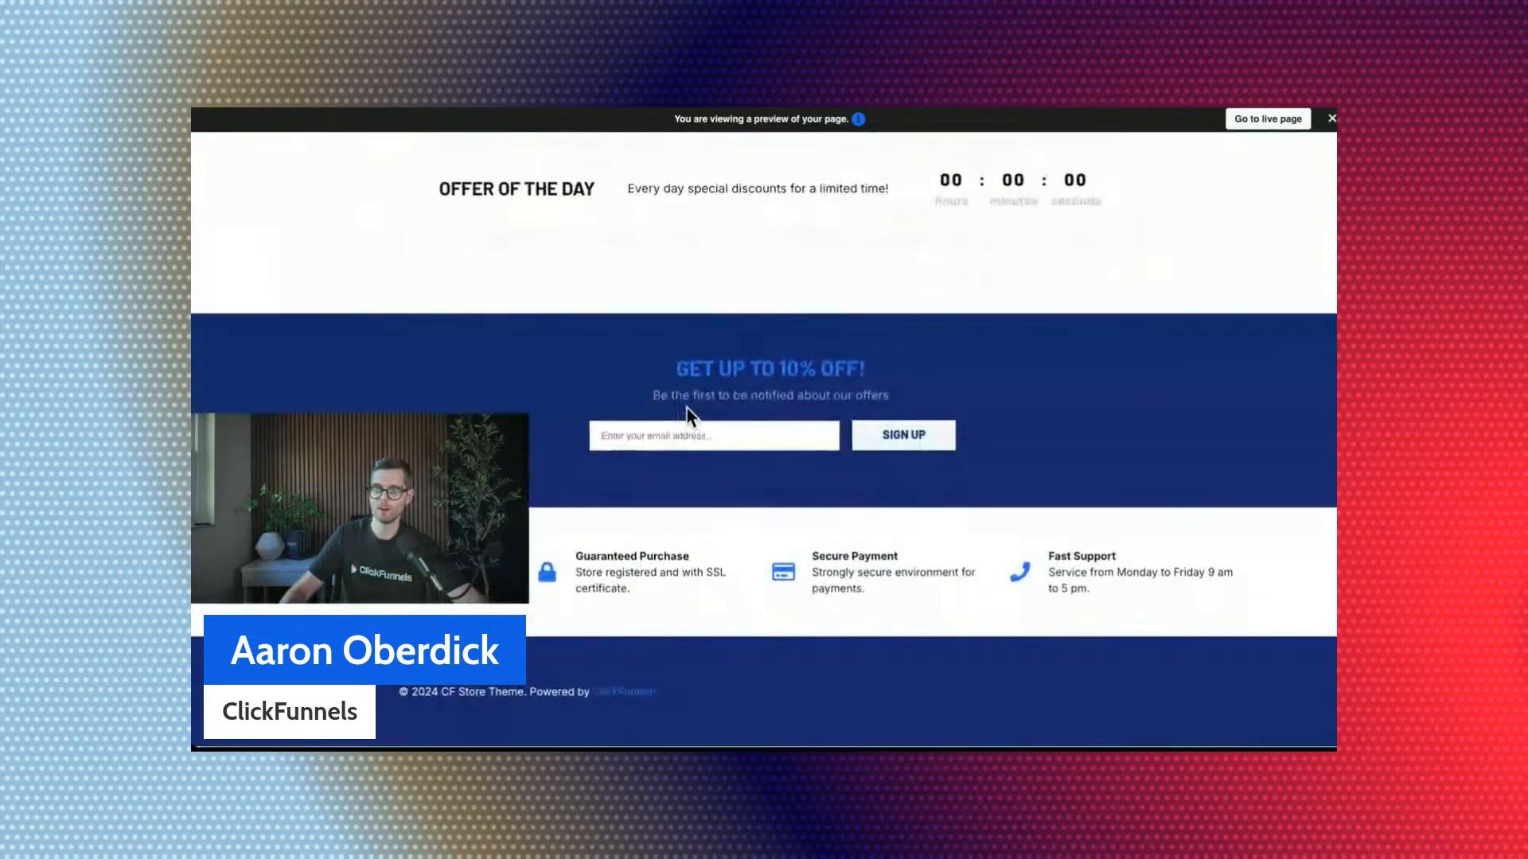
{"action": "scroll", "coordinate": [686, 408], "scroll_direction": "up", "scroll_amount": 2}
{"action": "scroll", "coordinate": [986, 207], "scroll_direction": "up", "scroll_amount": 2}
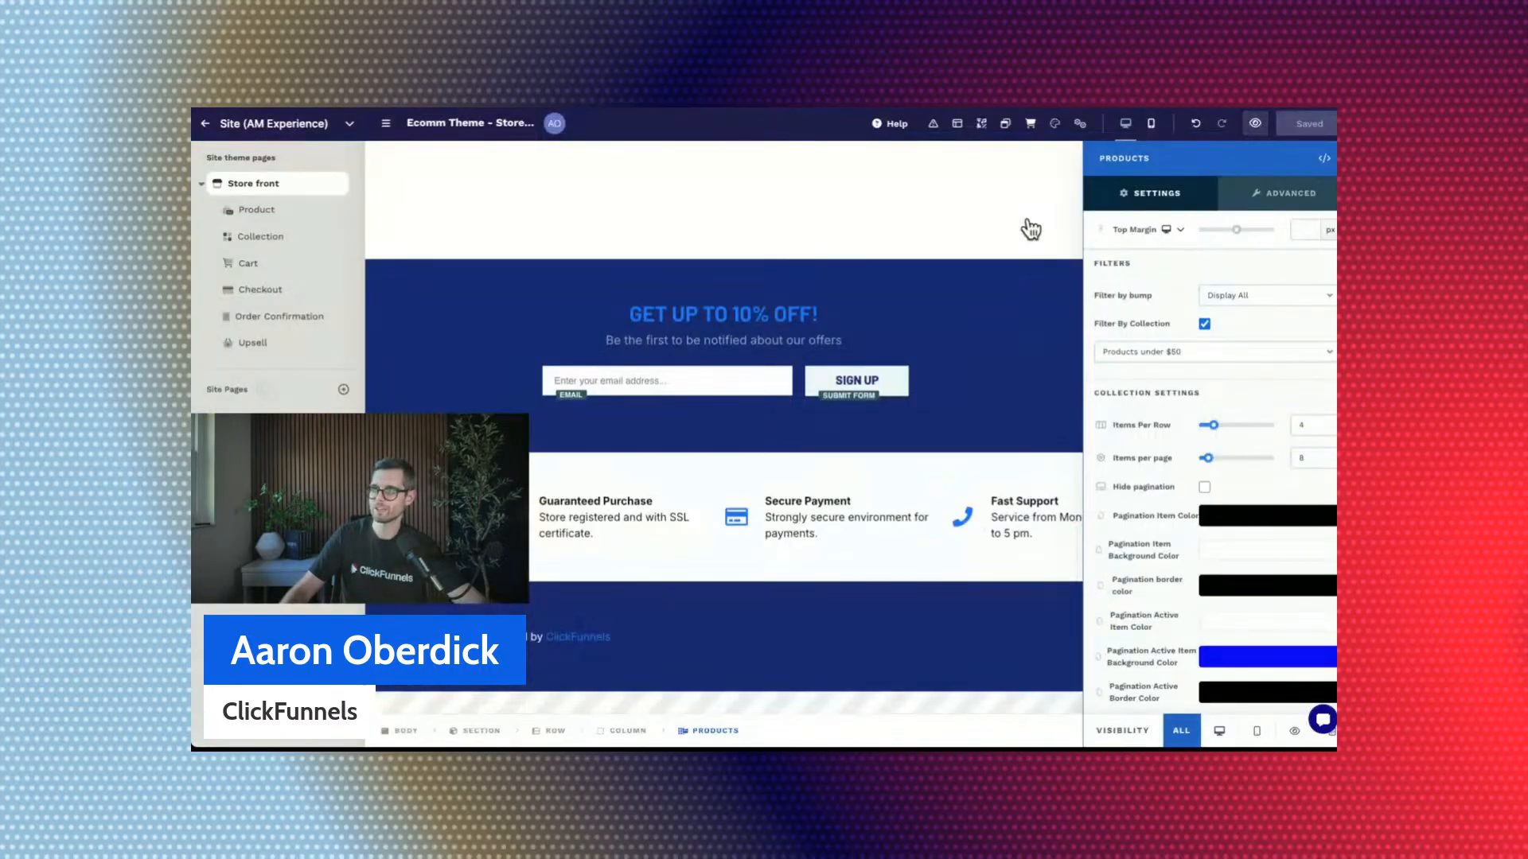
Select the new Products element in the page layout, turn off its filter by collection and close its settings.
{"action": "left_click", "coordinate": [958, 124]}
{"action": "scroll", "coordinate": [1210, 490], "scroll_direction": "down", "scroll_amount": 5}
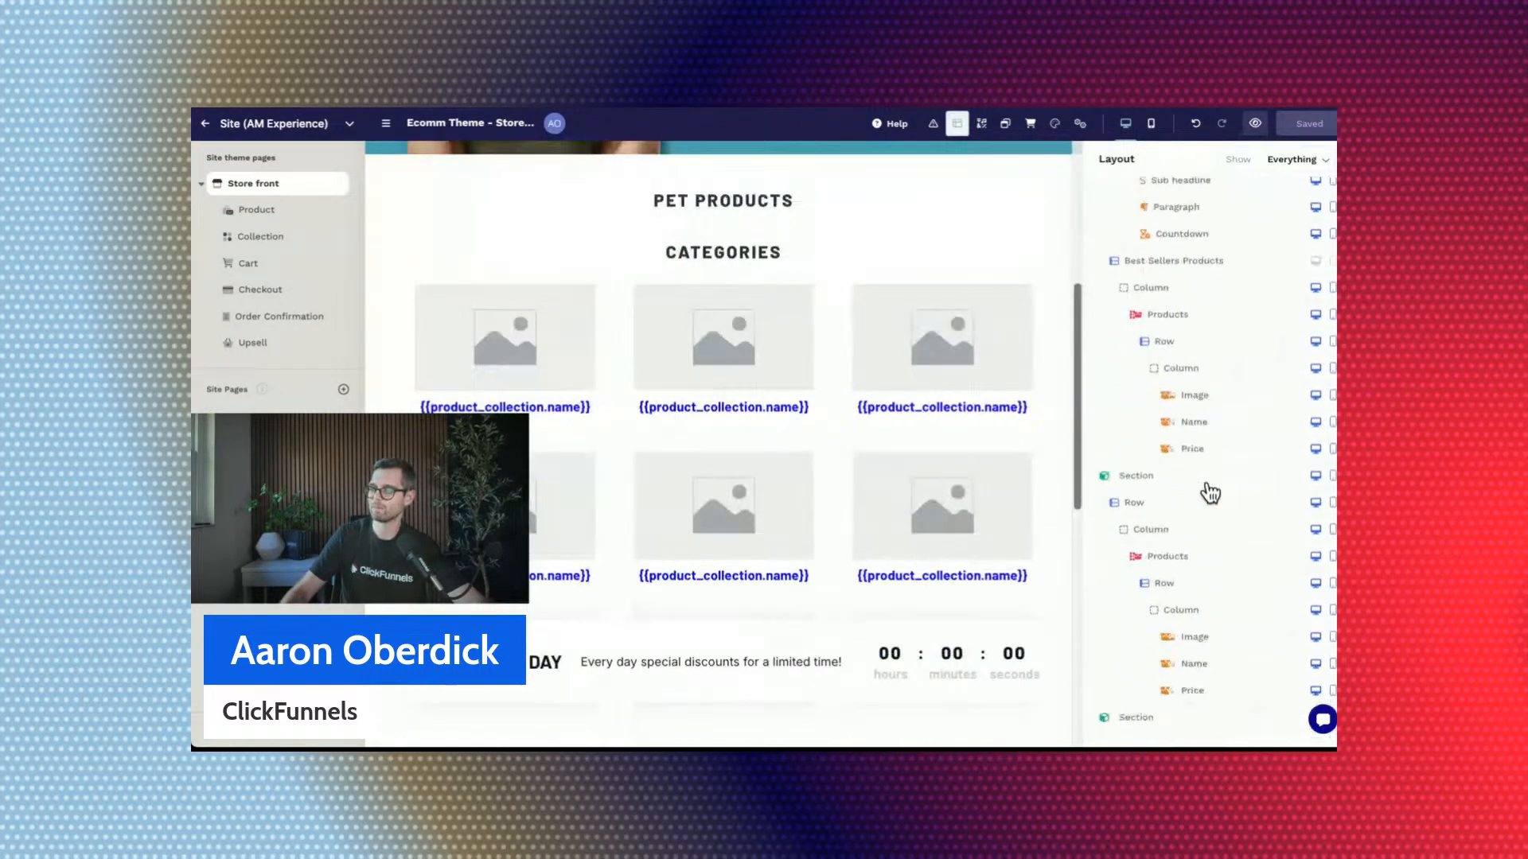
{"action": "left_click", "coordinate": [1215, 419]}
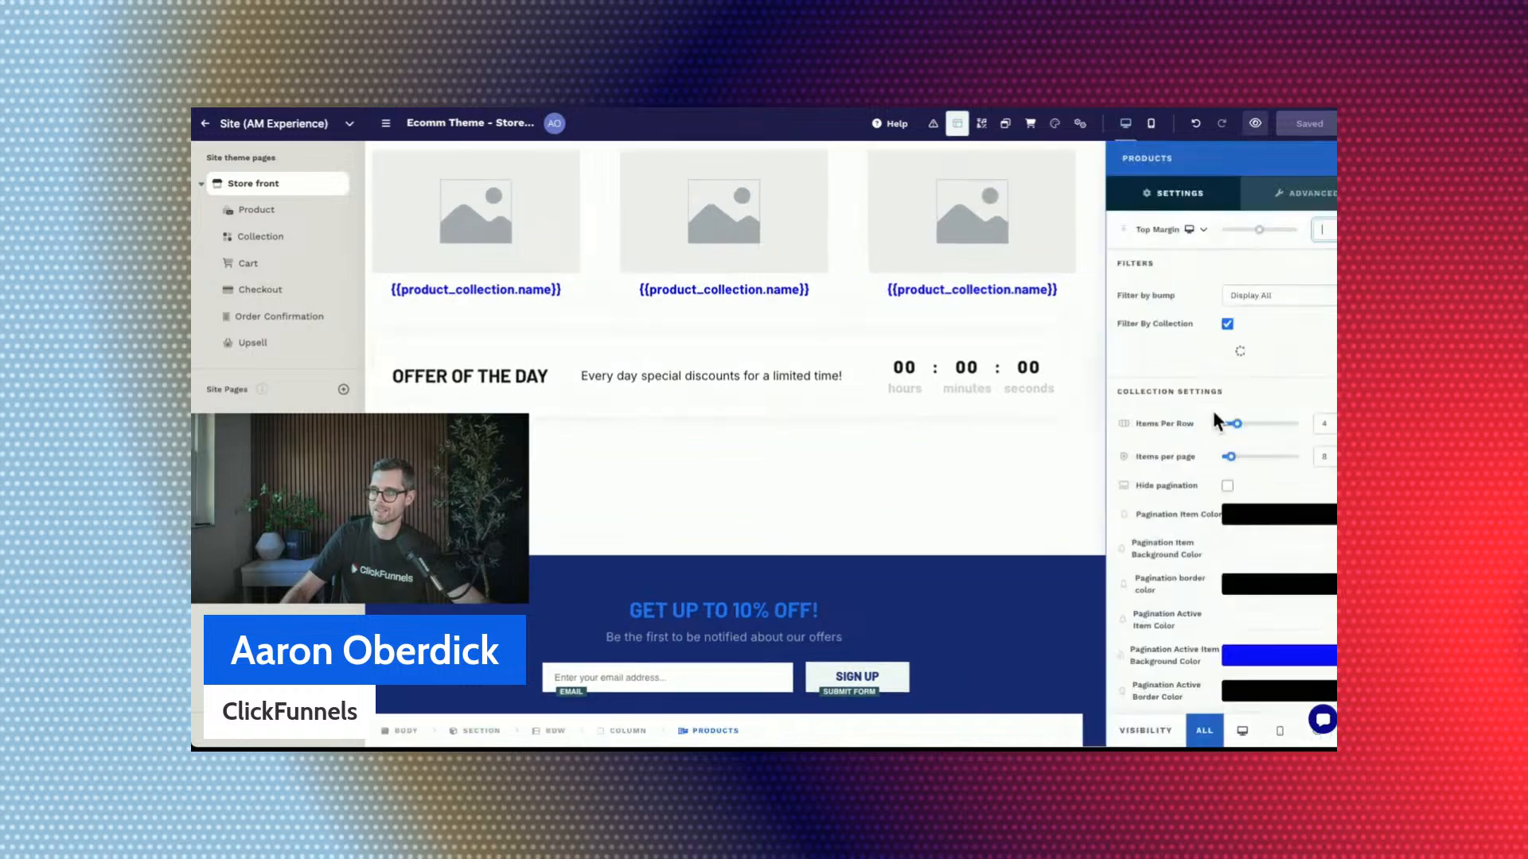
{"action": "left_click", "coordinate": [1204, 325]}
{"action": "scroll", "coordinate": [607, 416], "scroll_direction": "down", "scroll_amount": 5}
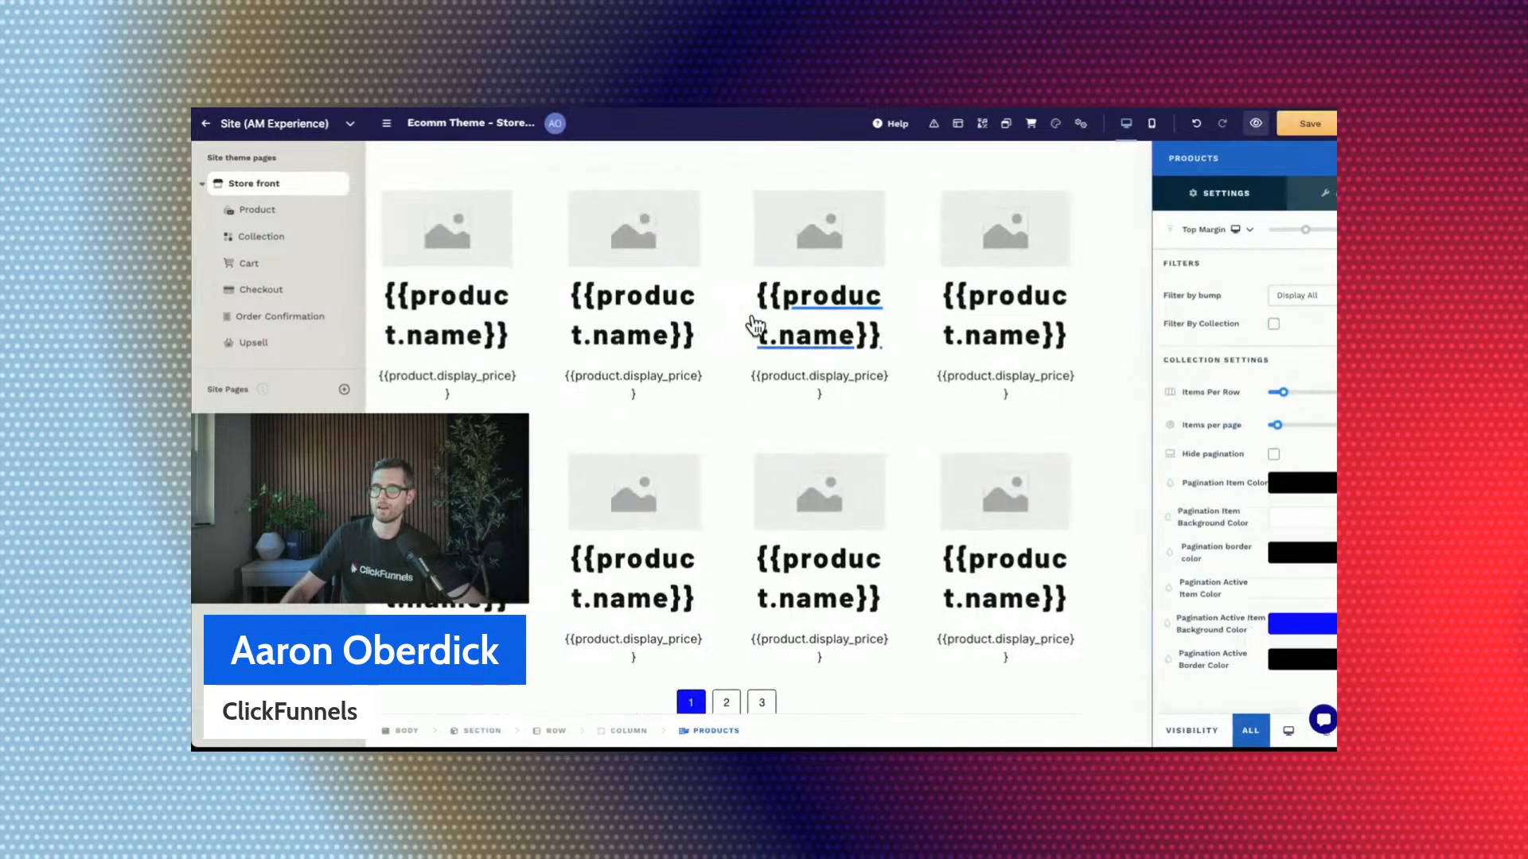
{"action": "left_click", "coordinate": [753, 320]}
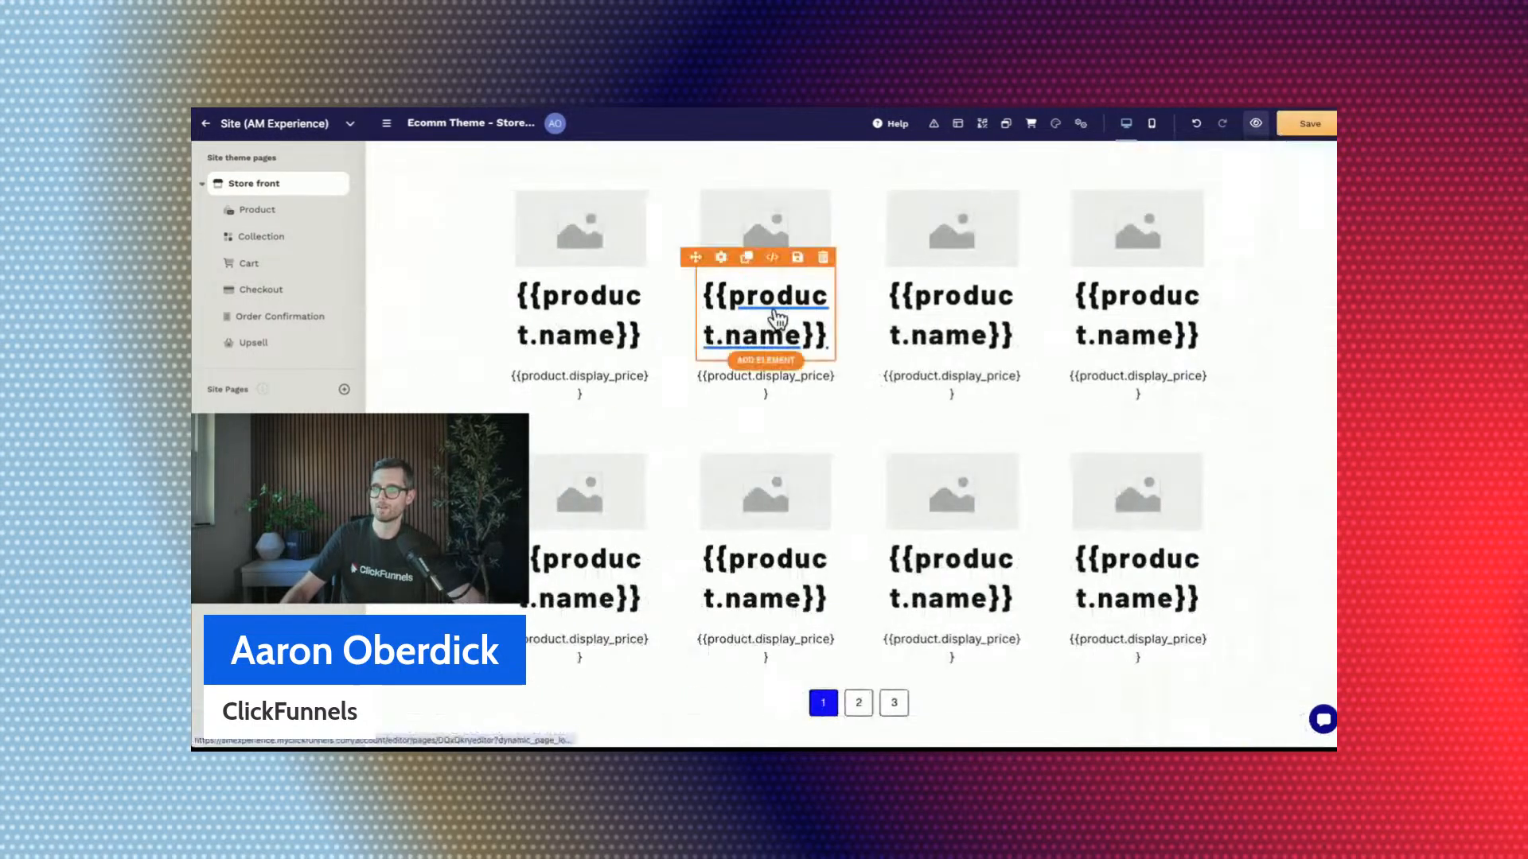
Set the typography style of the product names in the new grid to S and save the page.
{"action": "left_click", "coordinate": [828, 317]}
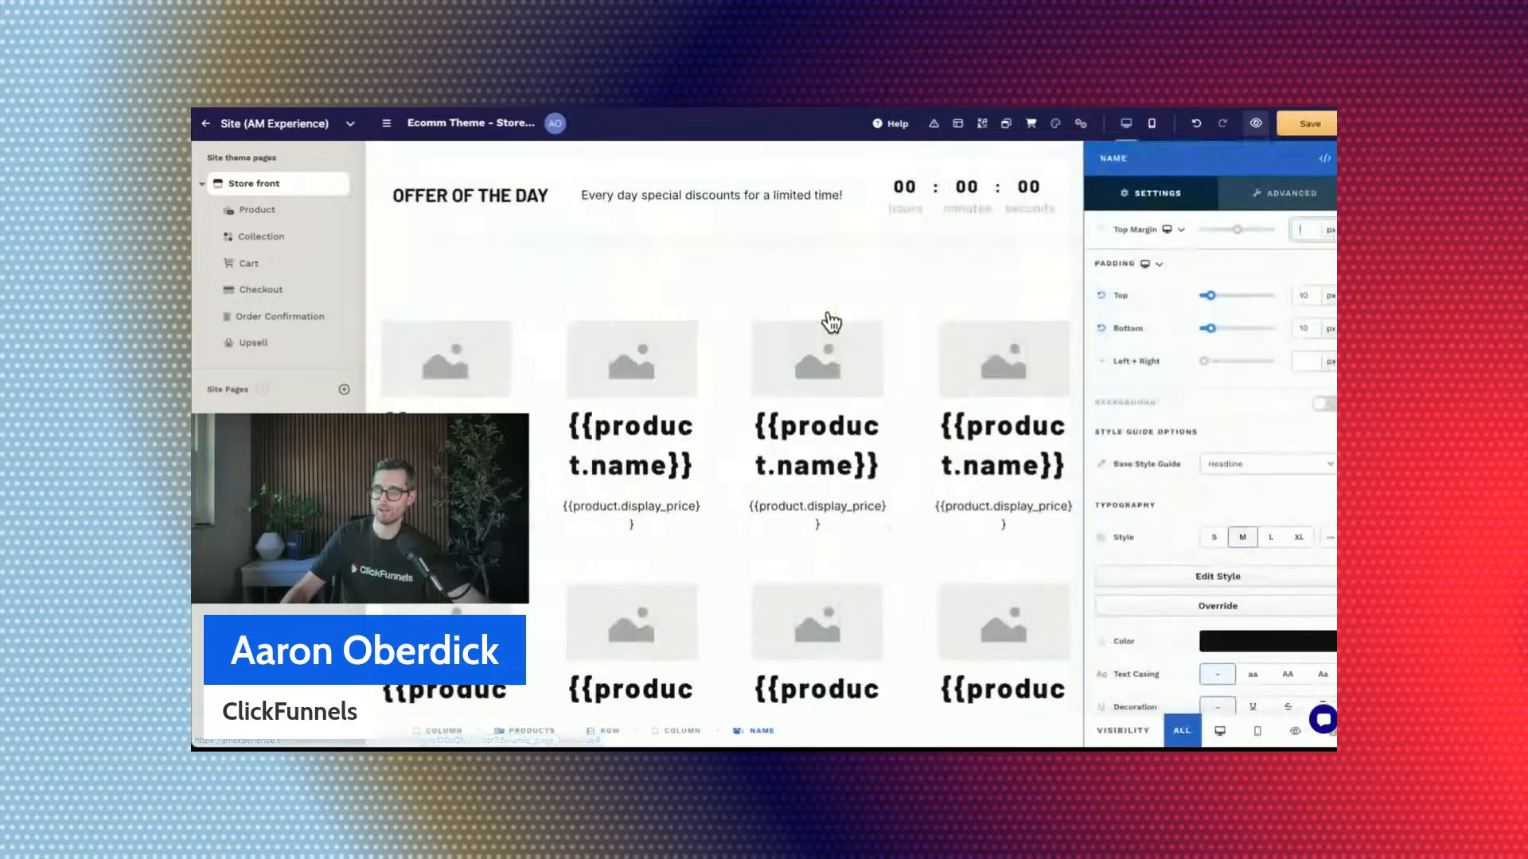
{"action": "left_click", "coordinate": [1215, 534]}
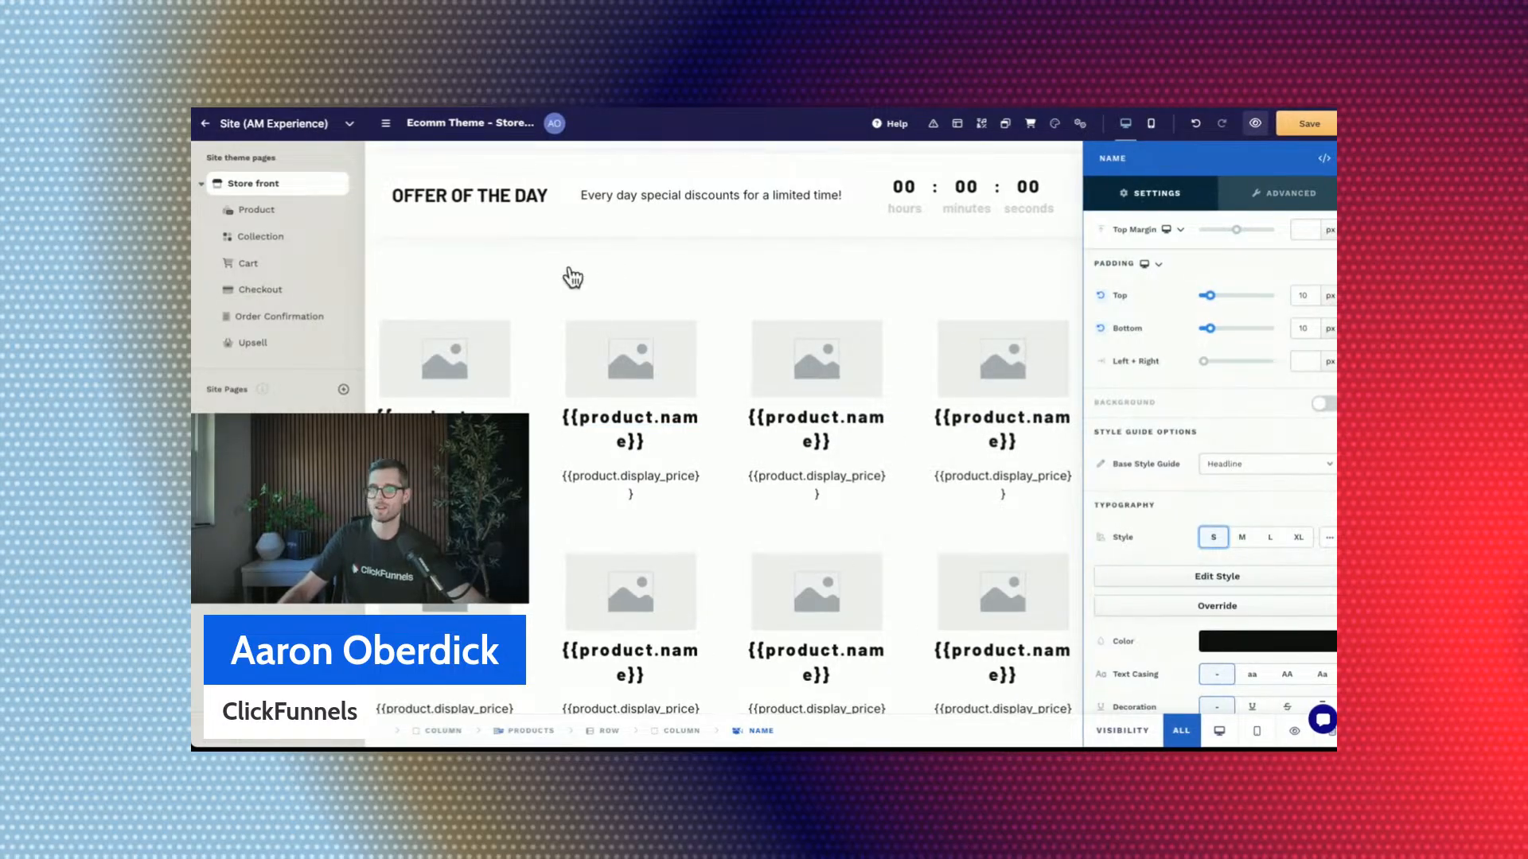
{"action": "left_click", "coordinate": [816, 286]}
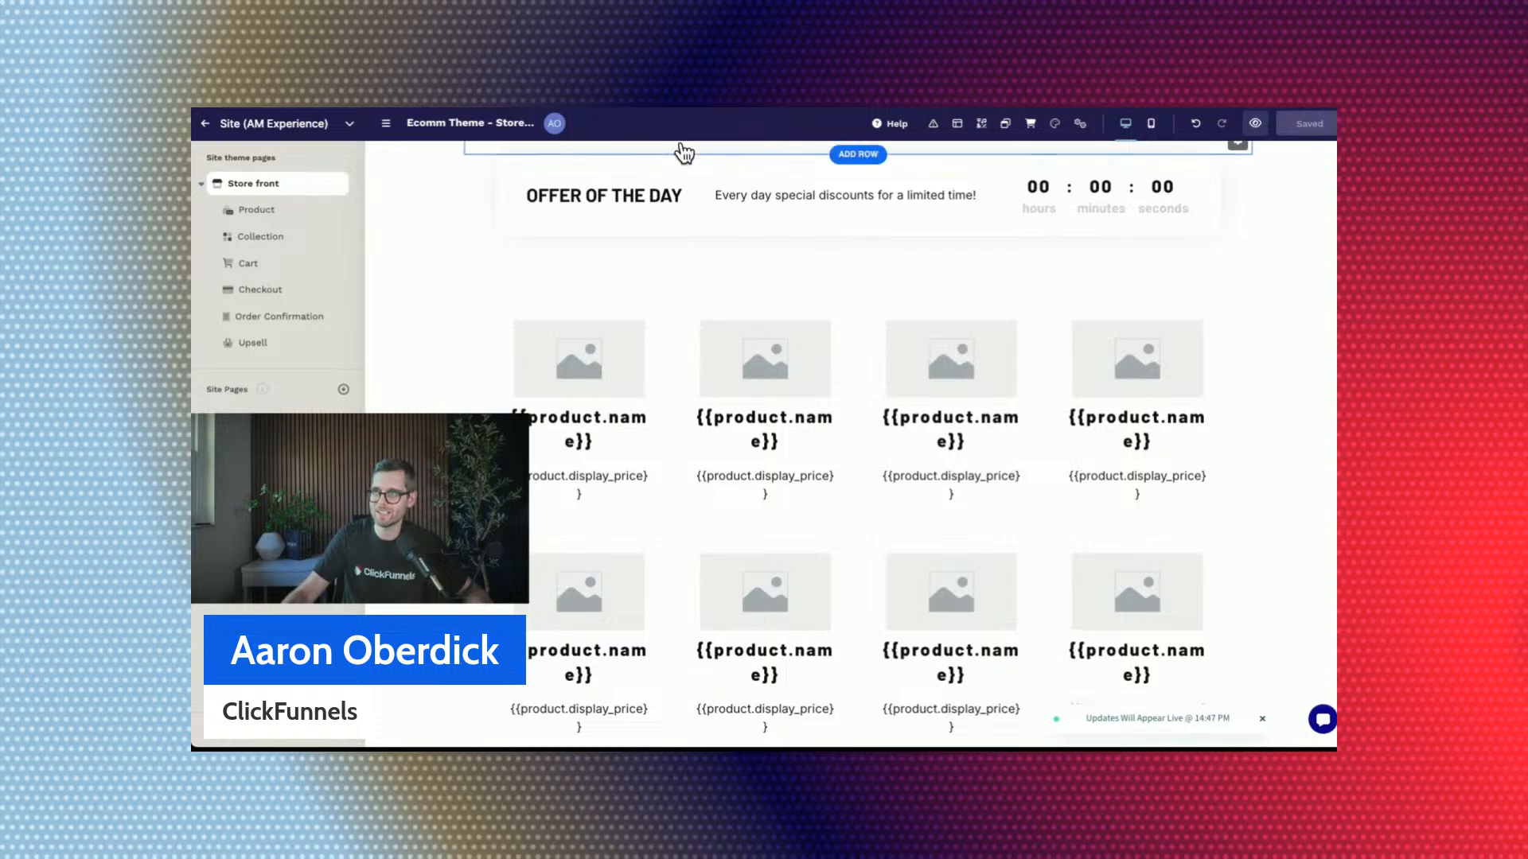
Preview the store front again and check the smaller product names in the new grid.
{"action": "left_click", "coordinate": [1255, 124]}
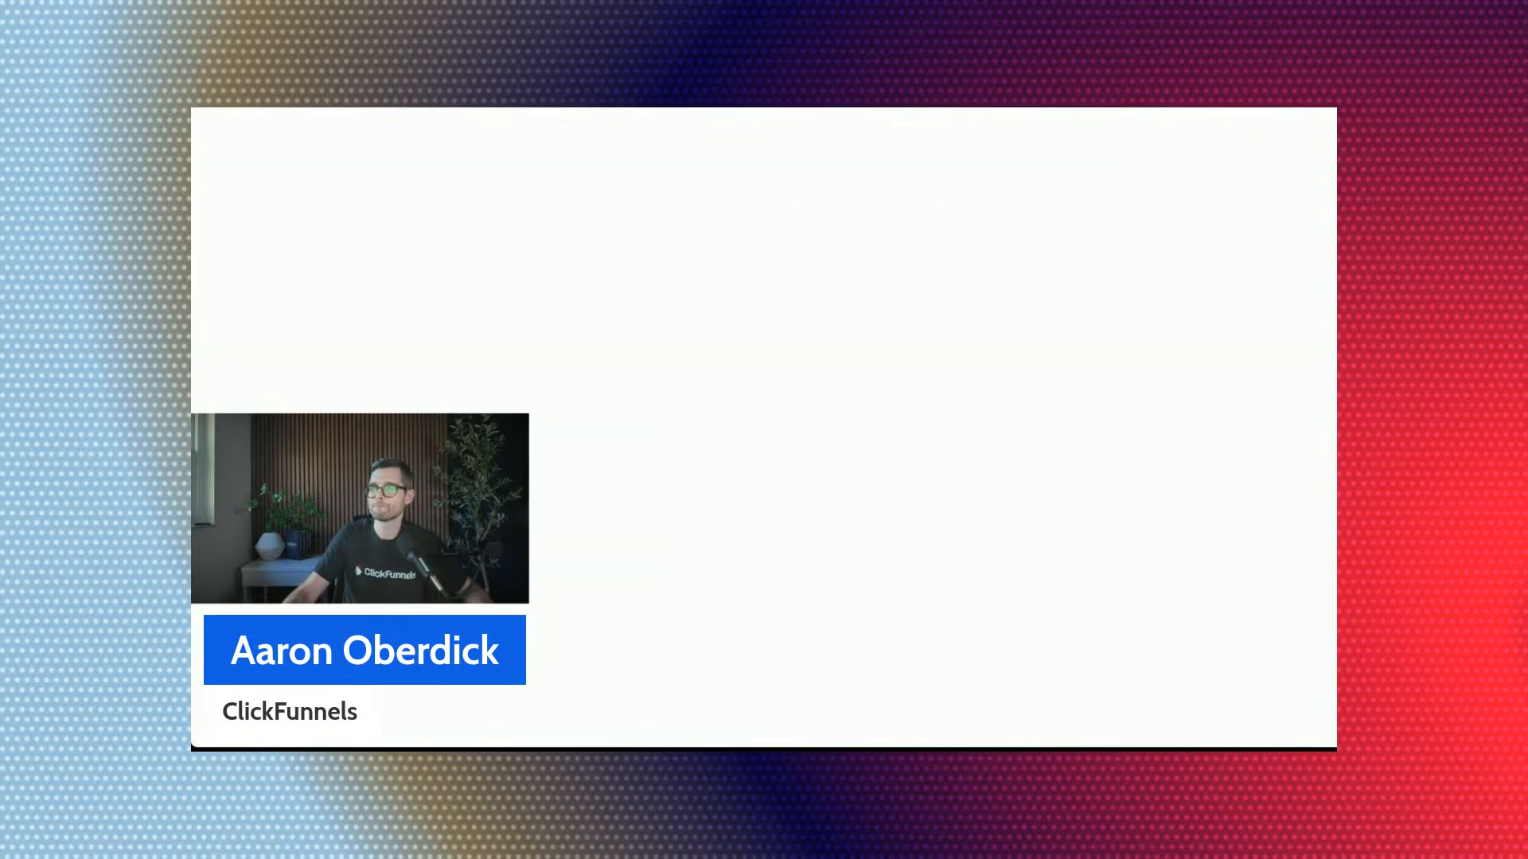
{"action": "scroll", "coordinate": [753, 398], "scroll_direction": "down", "scroll_amount": 15}
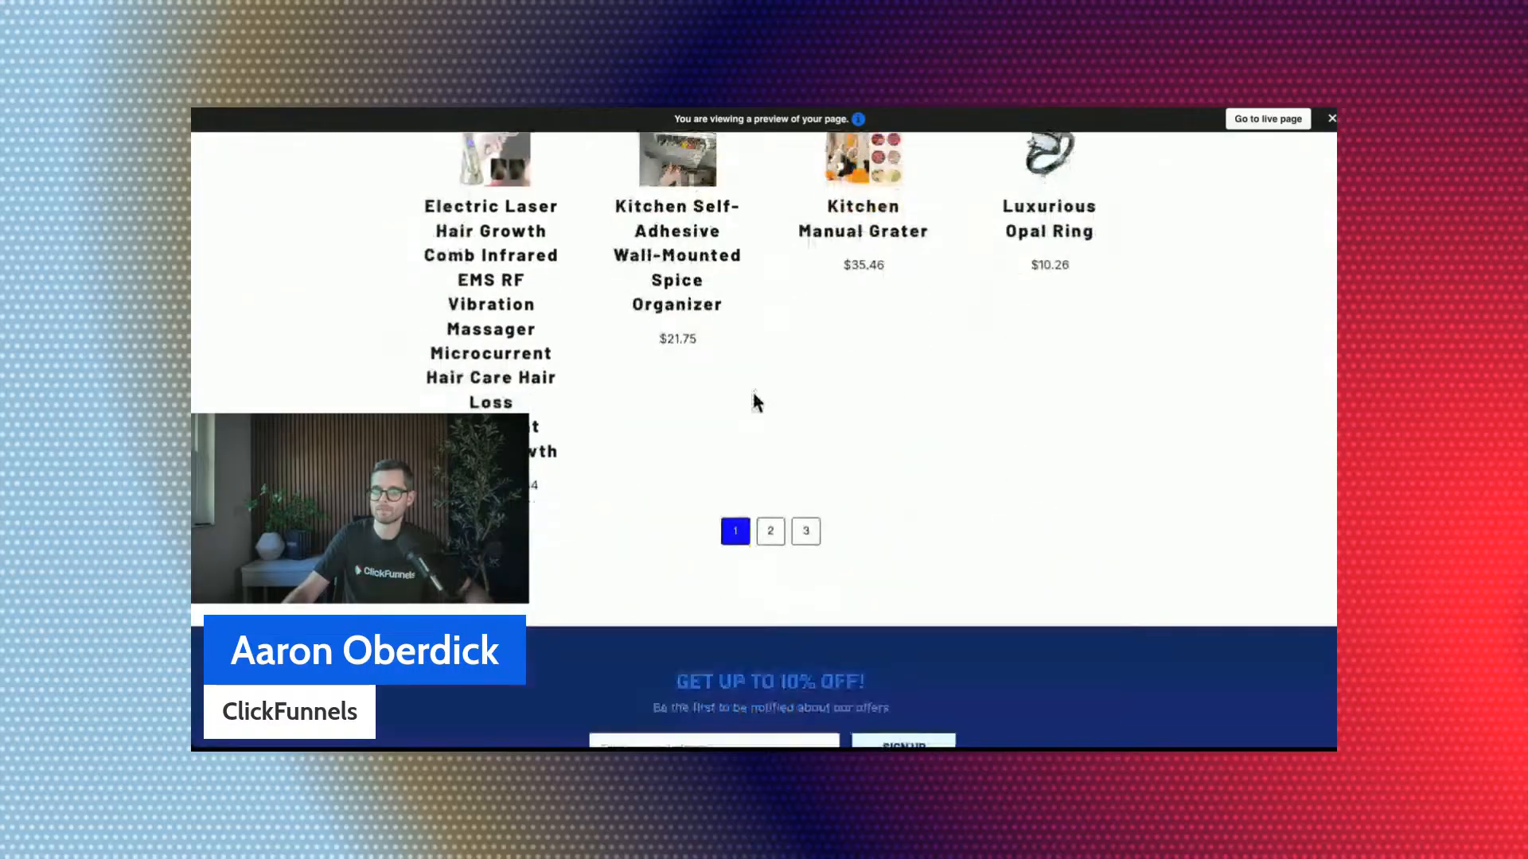
{"action": "scroll", "coordinate": [754, 401], "scroll_direction": "up", "scroll_amount": 6}
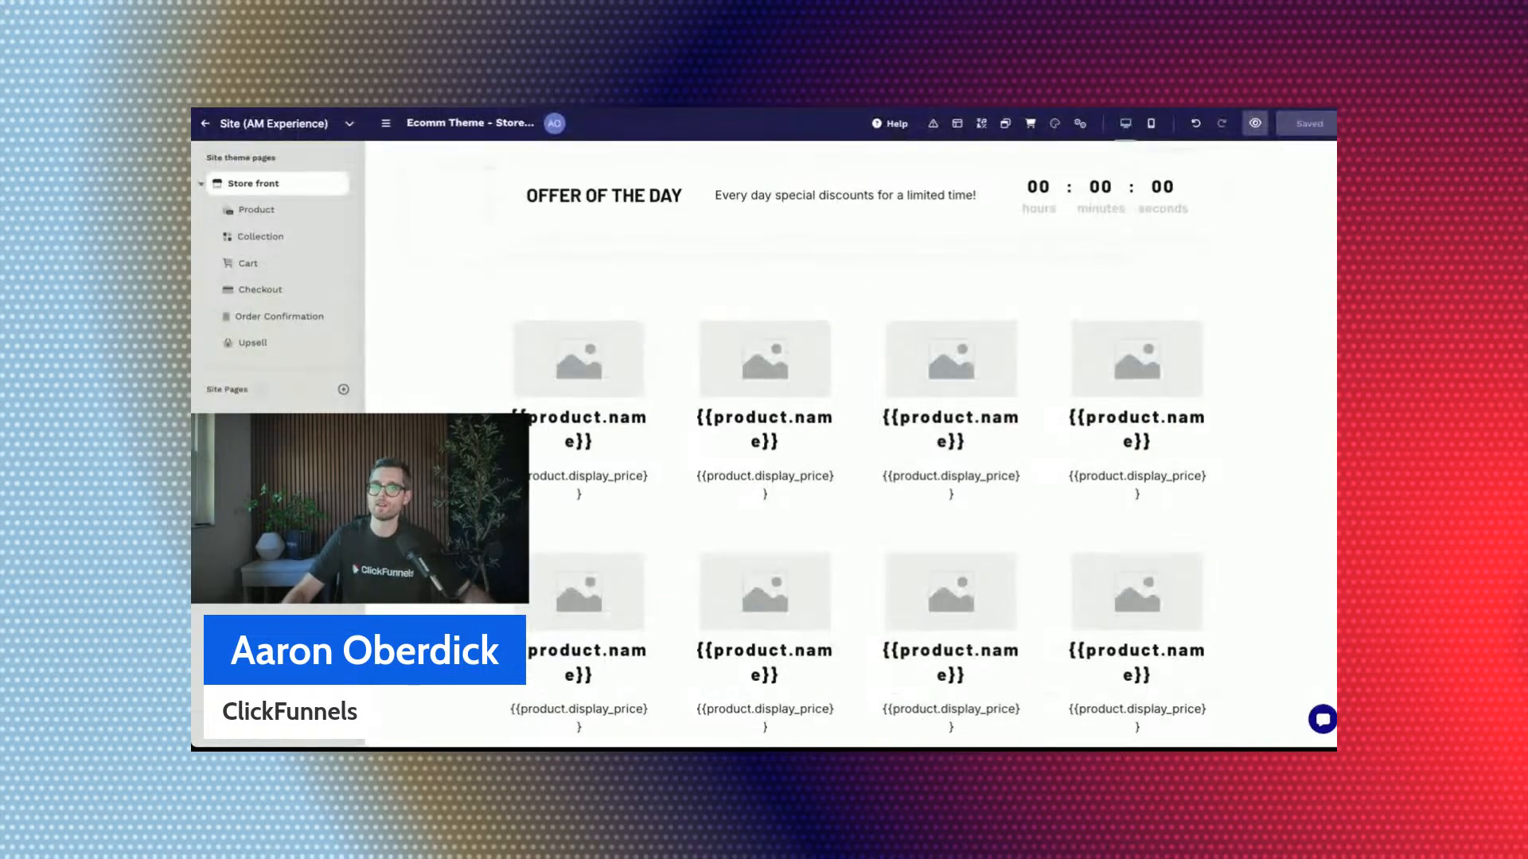
{"action": "left_click", "coordinate": [443, 404]}
{"action": "left_click", "coordinate": [1333, 157]}
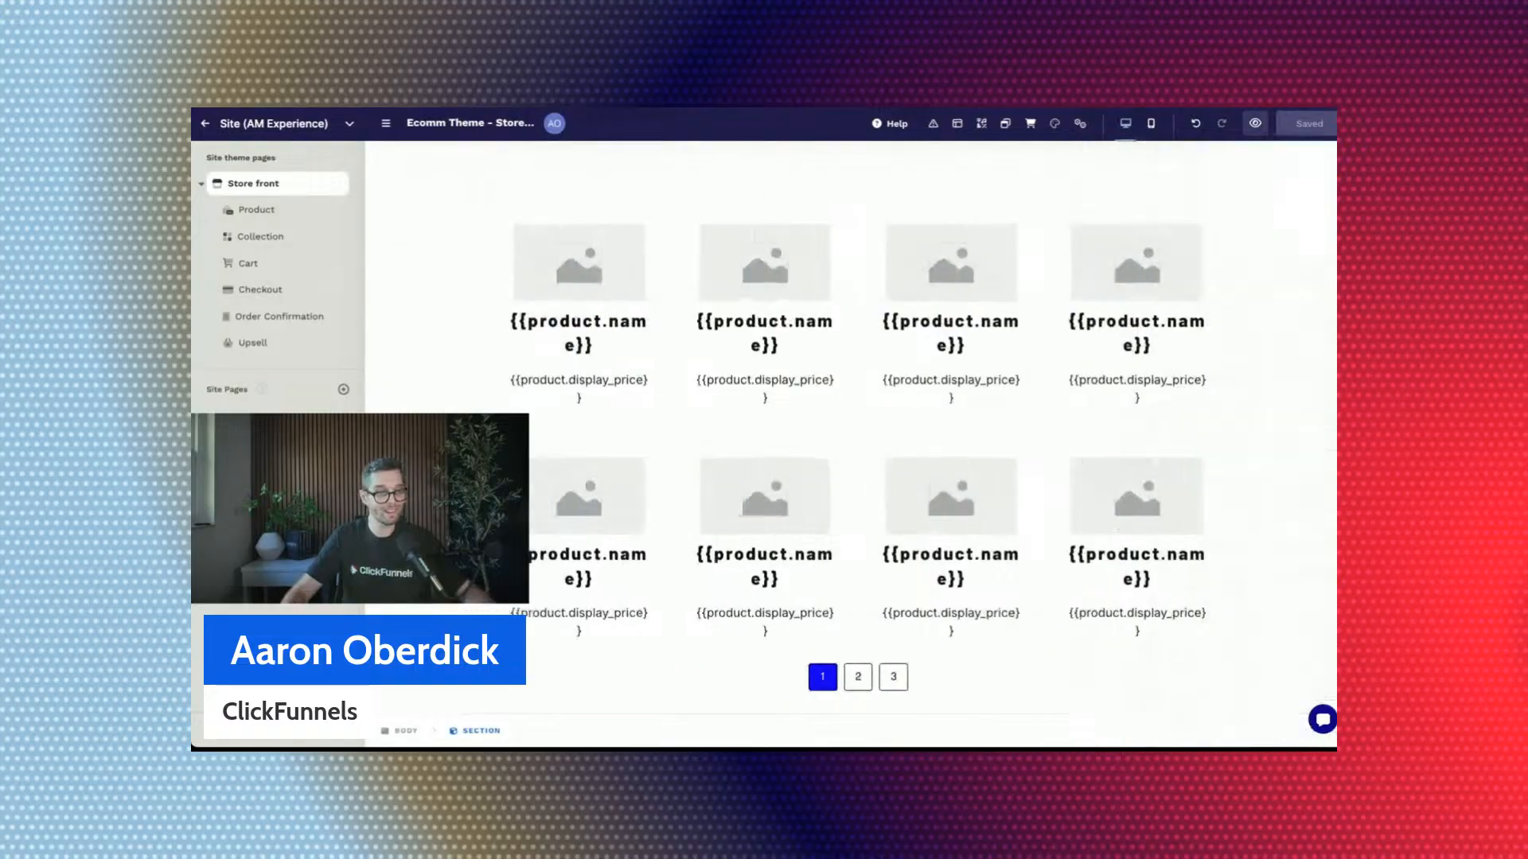